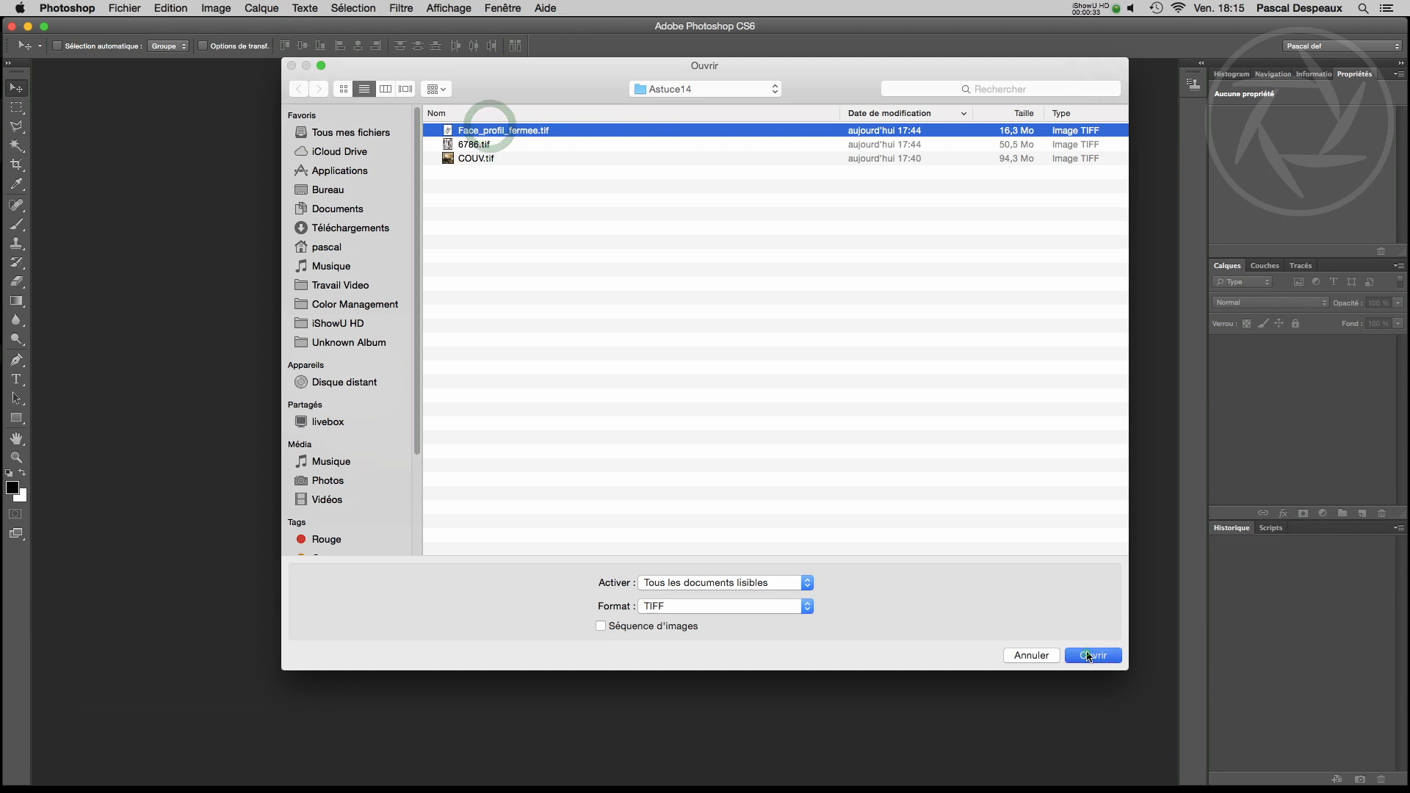
Load the saved selection channel 1 of Face_profil_fermee.tif as a new selection around the phone.
{"action": "left_click", "coordinate": [338, 8]}
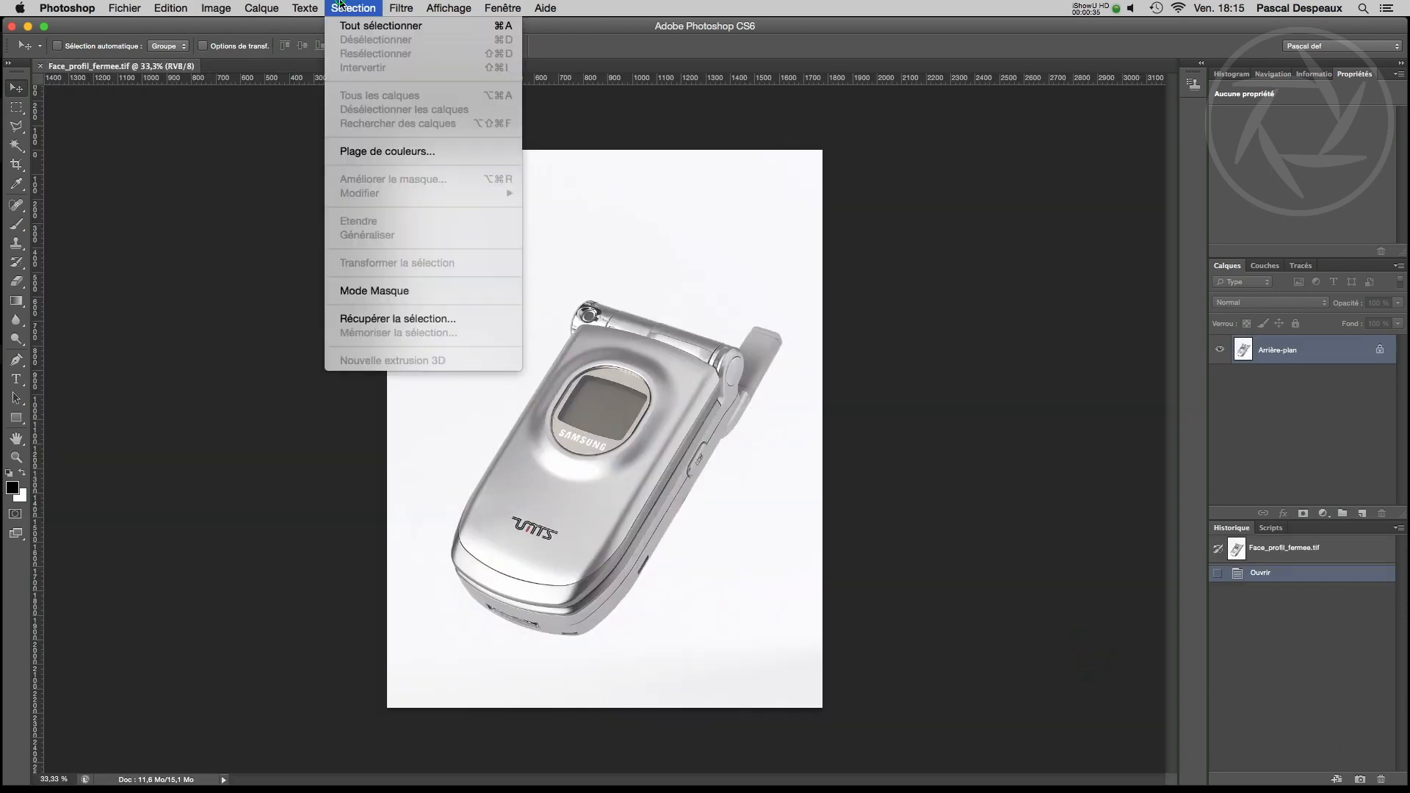
{"action": "left_click", "coordinate": [380, 320]}
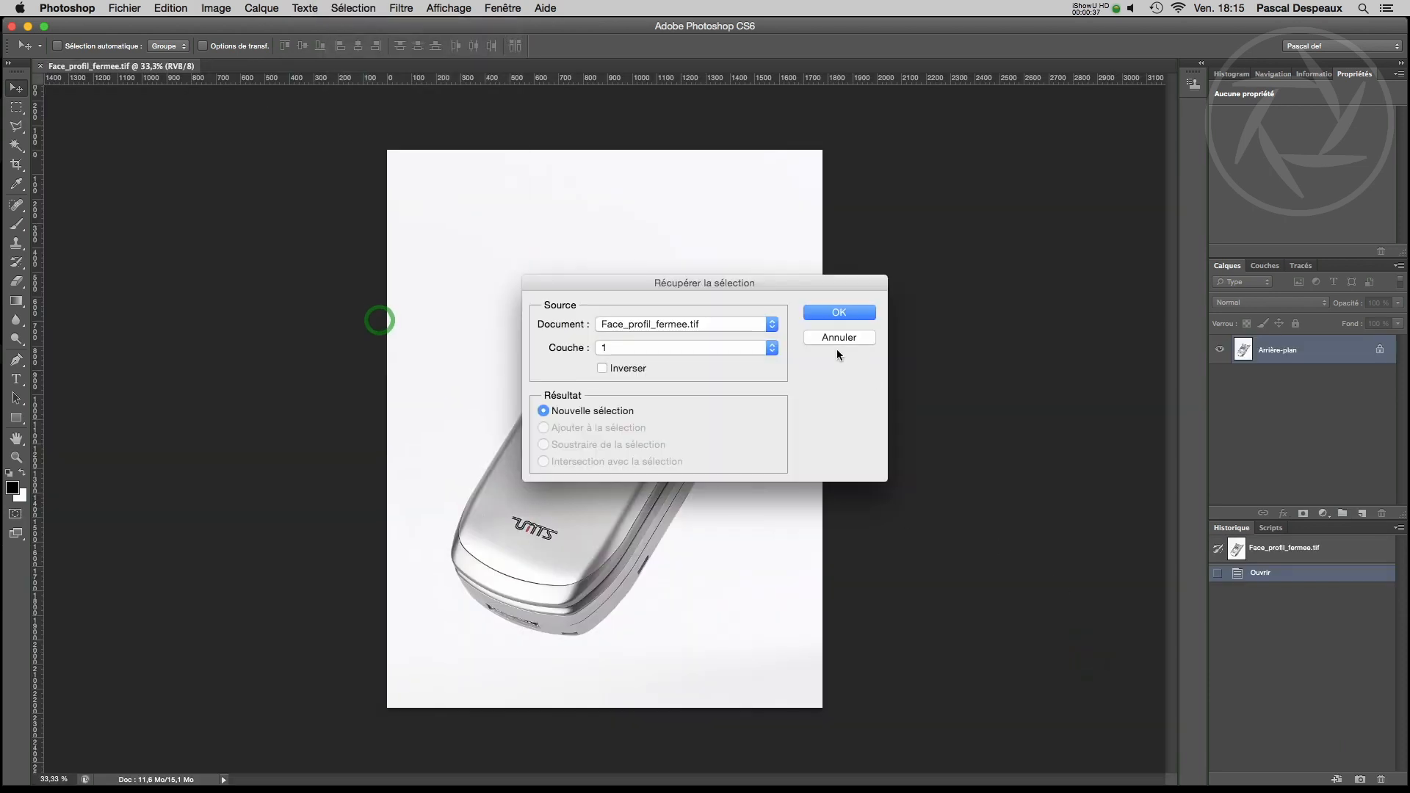
{"action": "left_click", "coordinate": [839, 312]}
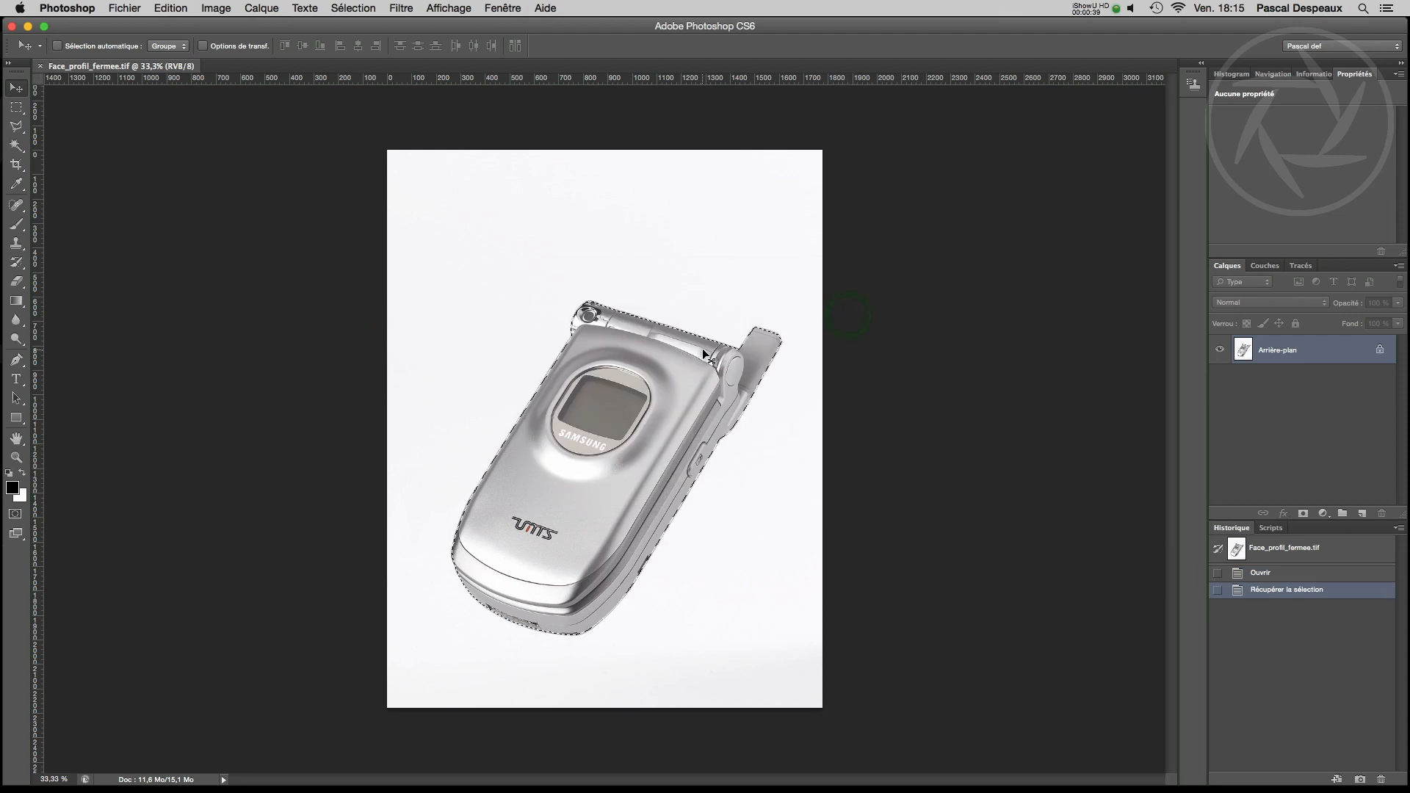
{"action": "key", "text": "super+plus"}
{"action": "key", "text": "super+plus"}
{"action": "key", "text": "super+plus"}
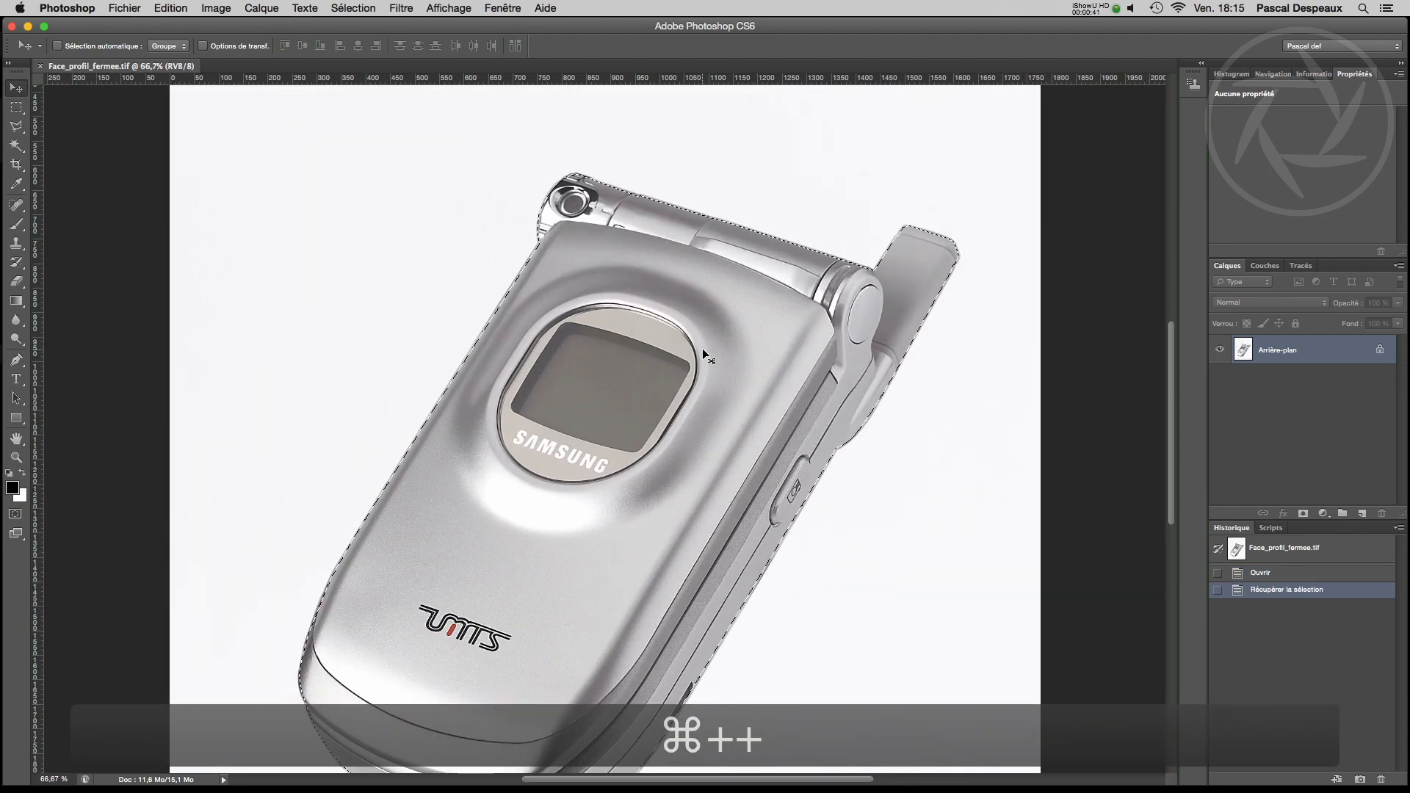
{"action": "key", "text": "super+plus"}
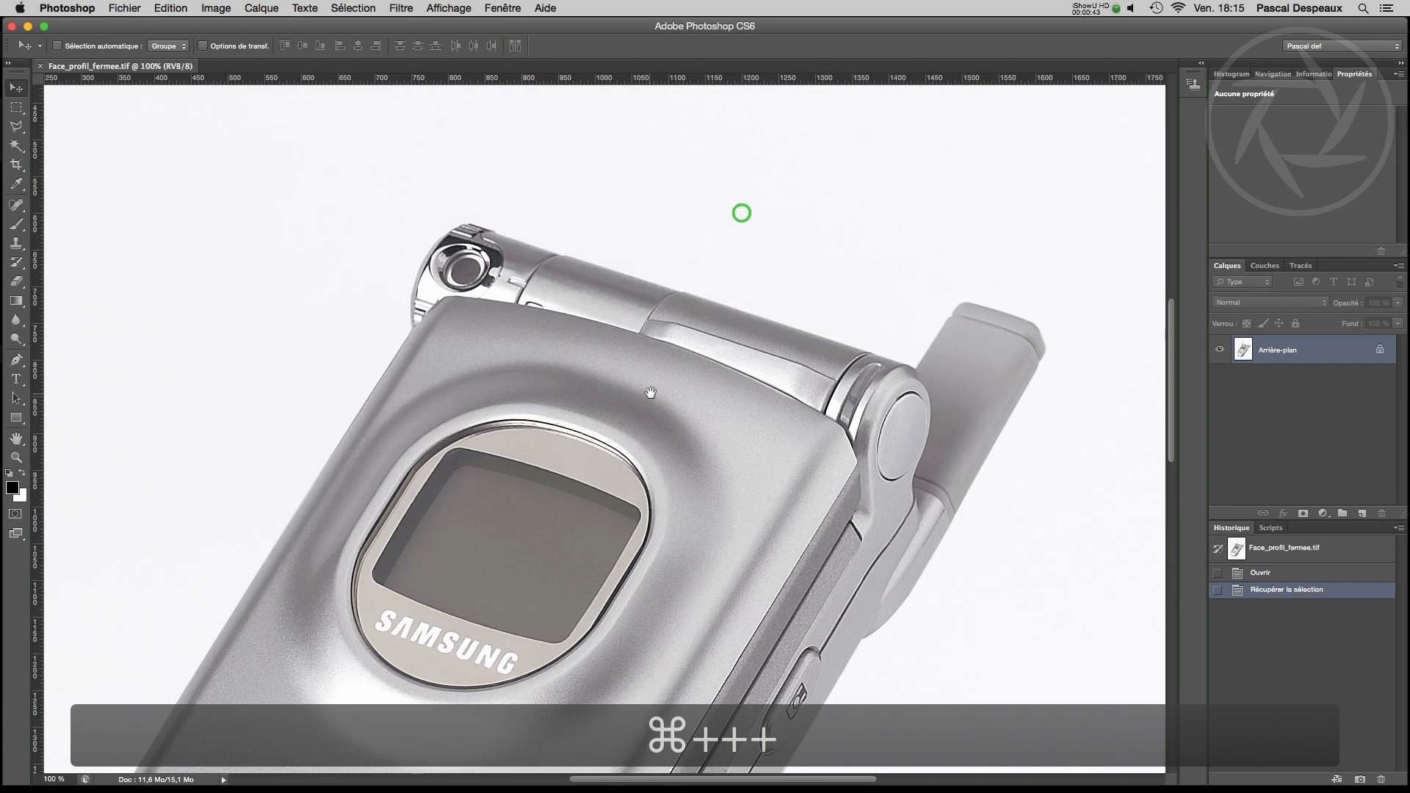
{"action": "left_click", "coordinate": [353, 8]}
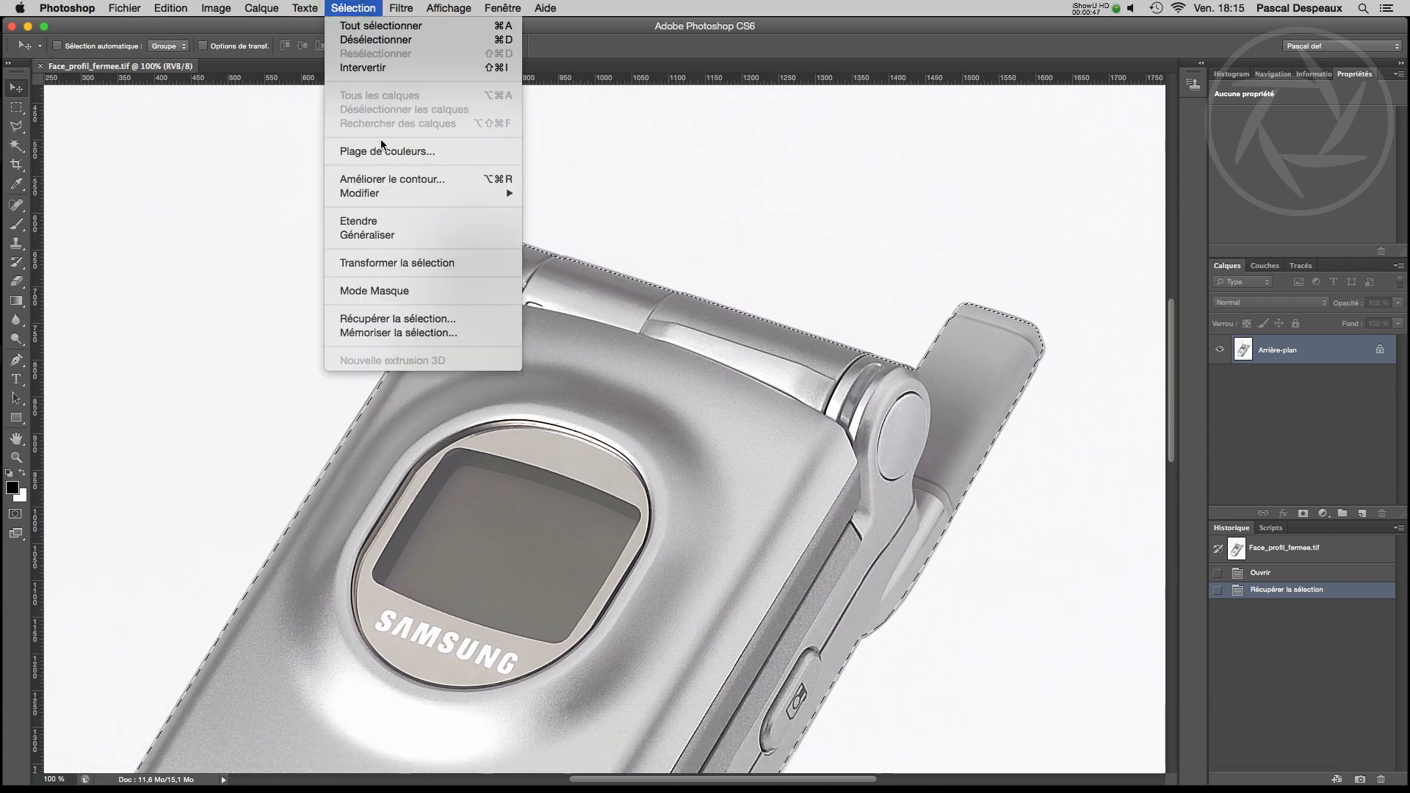
{"action": "mouse_move", "coordinate": [385, 196]}
{"action": "left_click", "coordinate": [567, 237]}
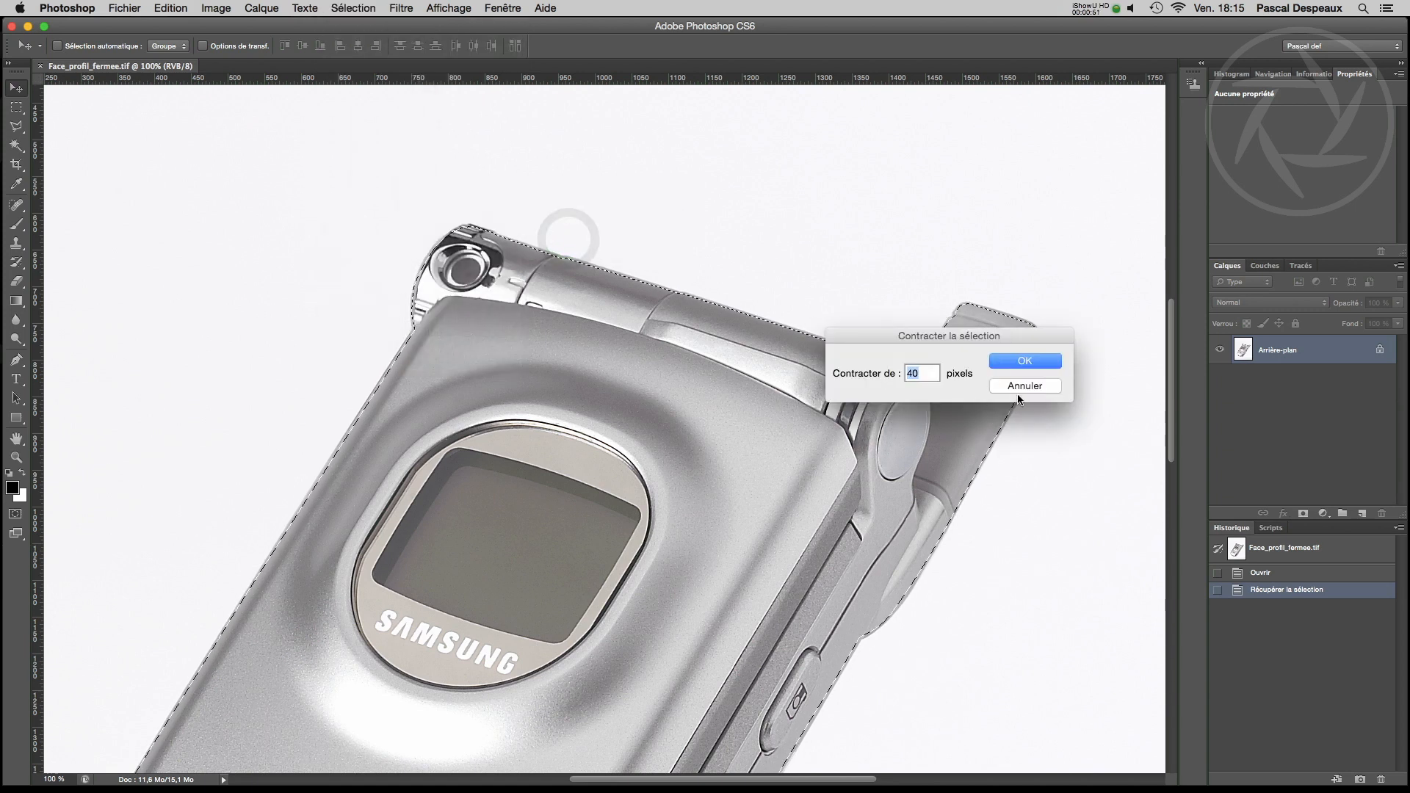
{"action": "left_click", "coordinate": [1041, 384]}
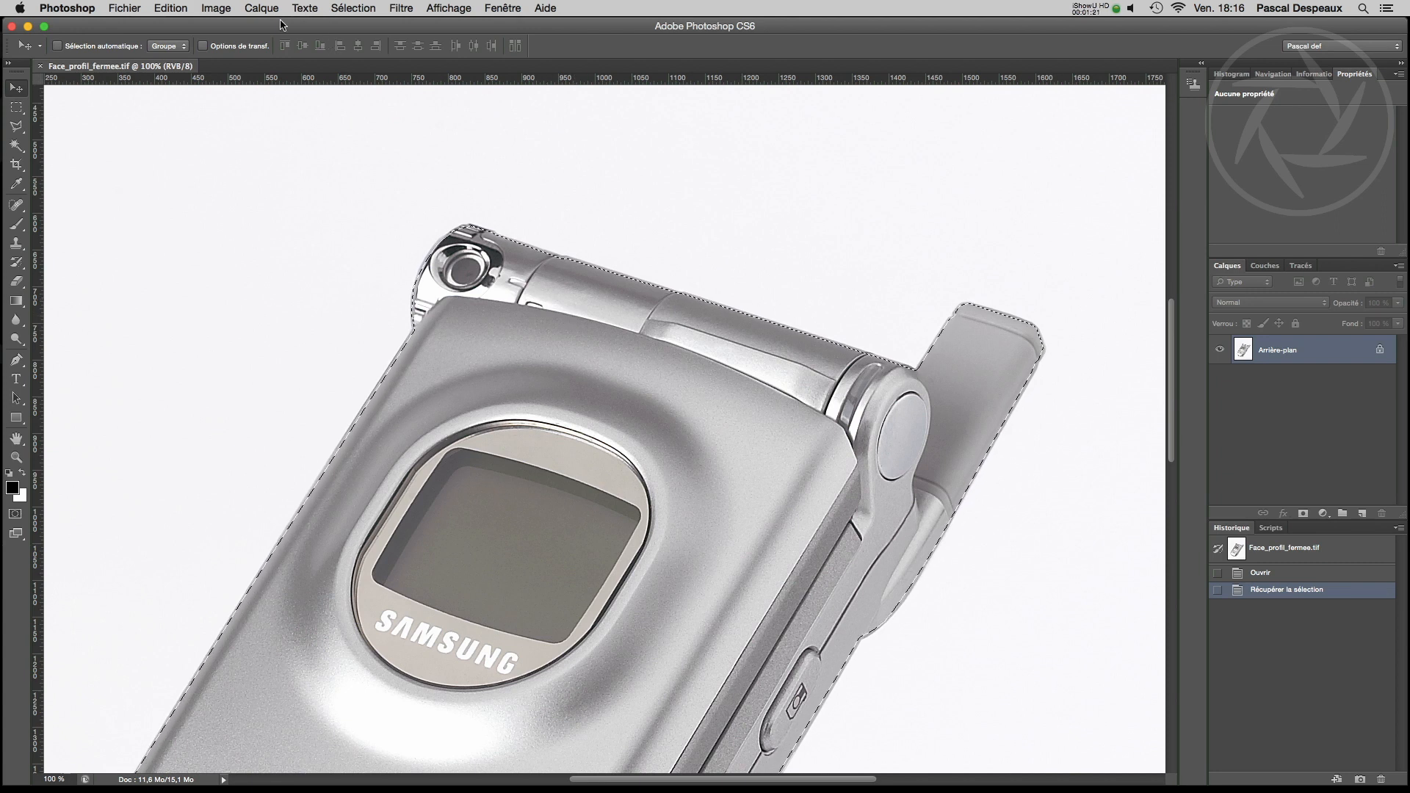
Open the image COUV.tif from the Astuce14 folder as a second document.
{"action": "key", "text": "super+o"}
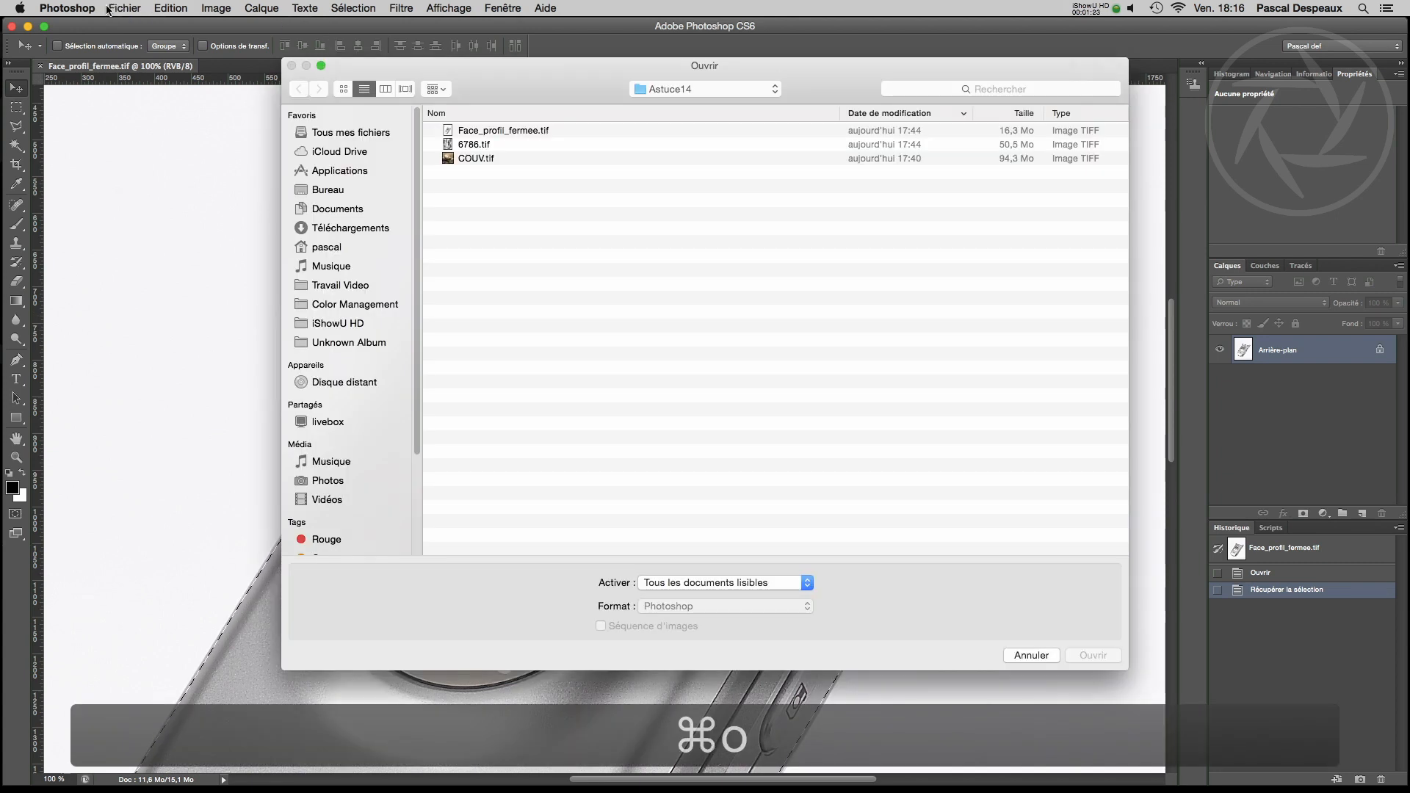
{"action": "left_click", "coordinate": [487, 158]}
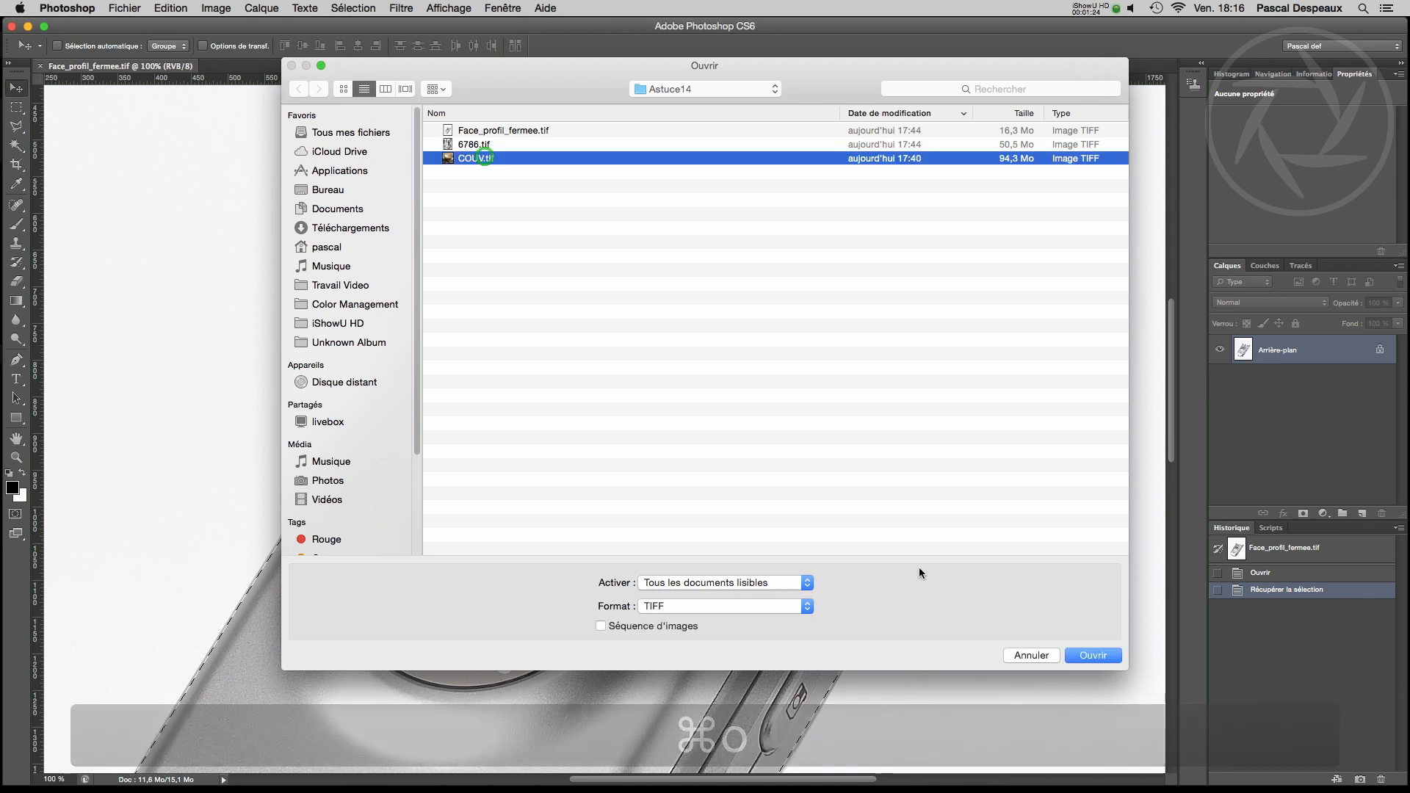
{"action": "left_click", "coordinate": [1101, 655]}
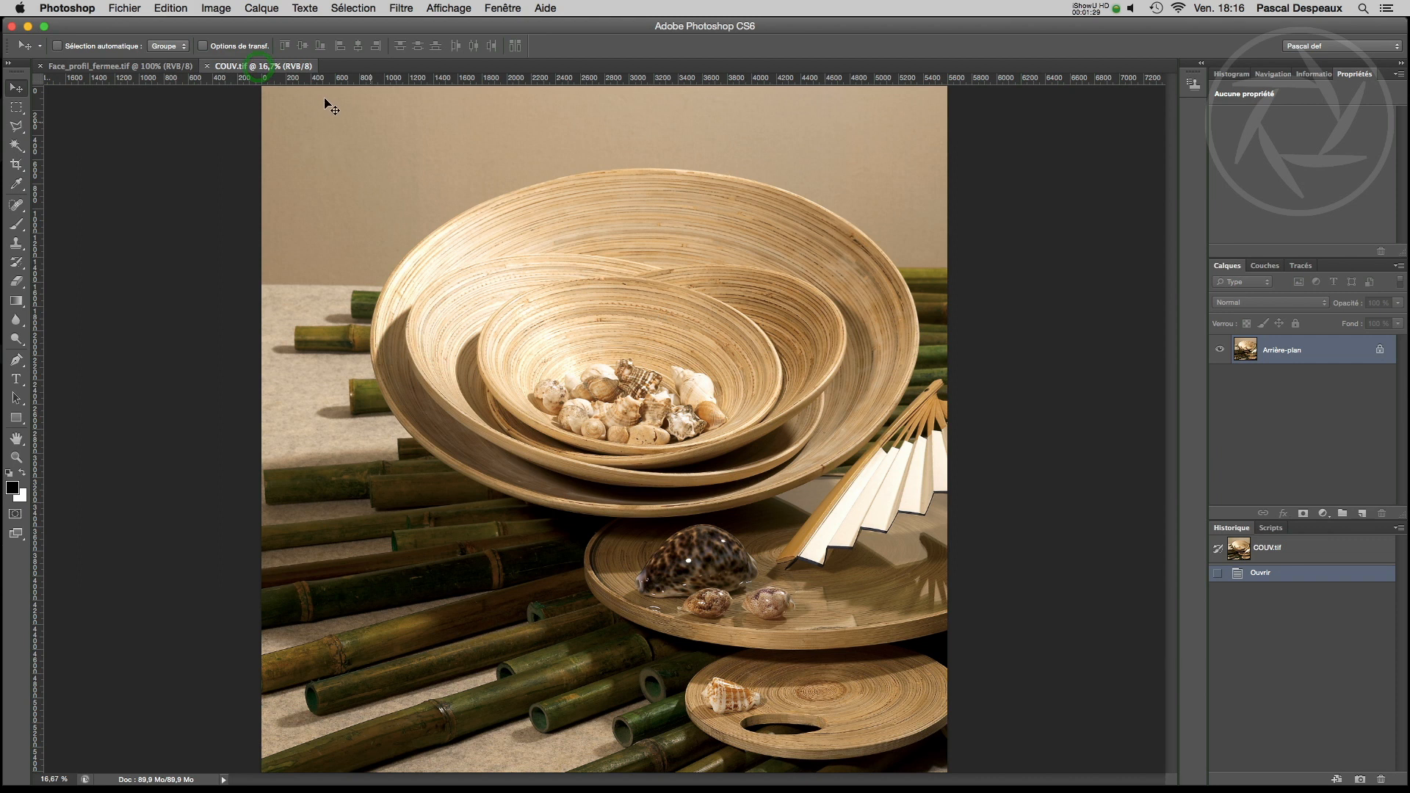
Copy the selected phone from Face_profil_fermee.tif into COUV.tif and place it on the wooden plate in front of the fan.
{"action": "left_click", "coordinate": [188, 67]}
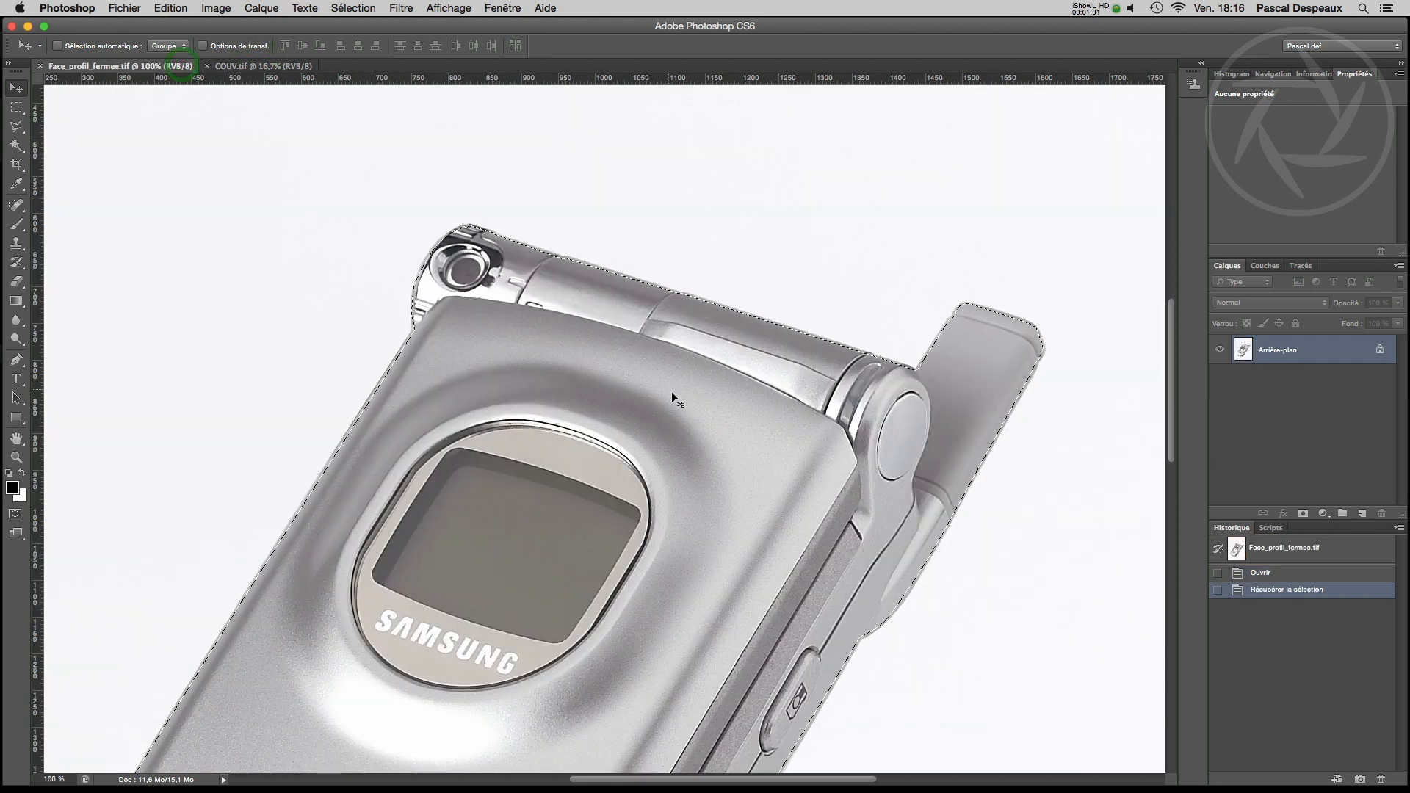
{"action": "key", "text": "super+c"}
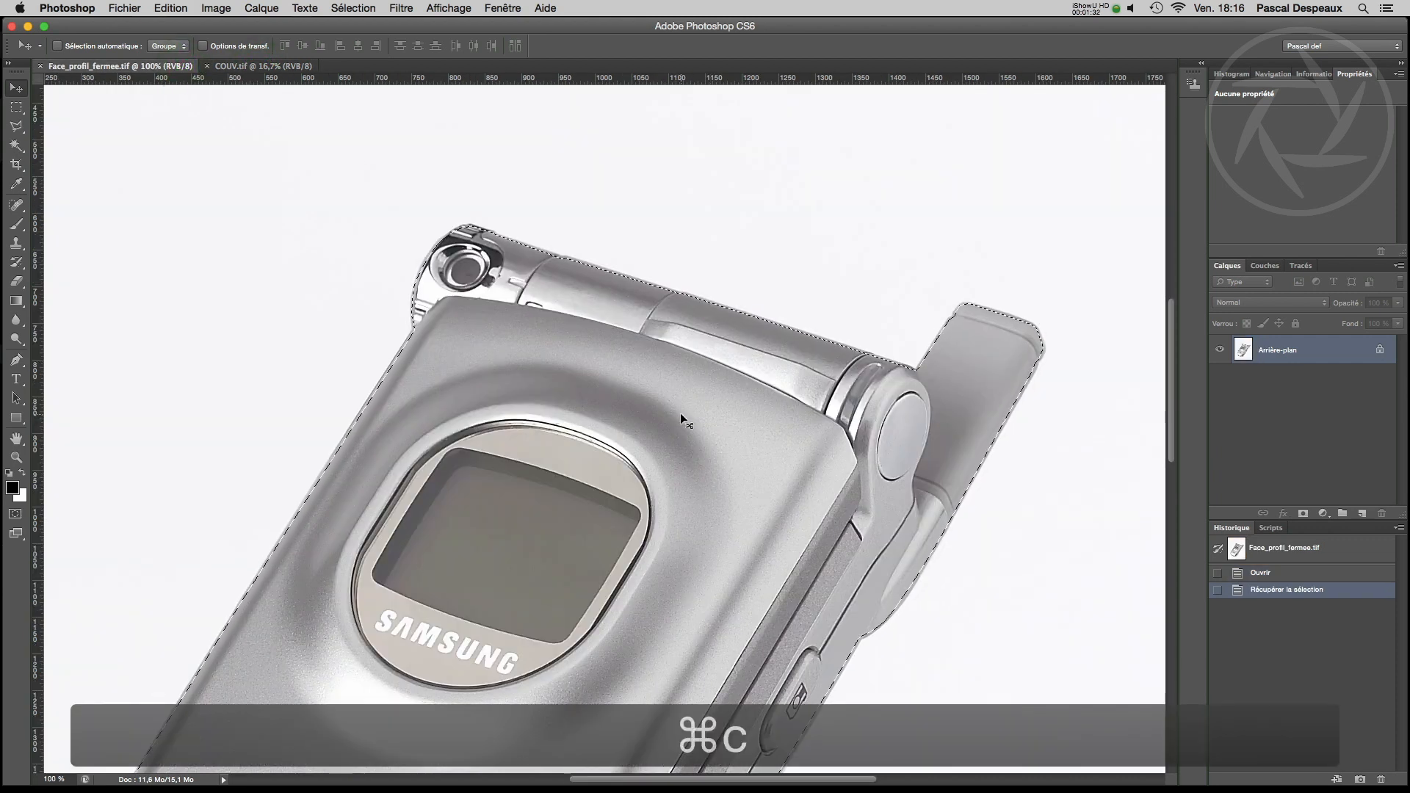
{"action": "left_click", "coordinate": [248, 67]}
{"action": "key", "text": "super+v"}
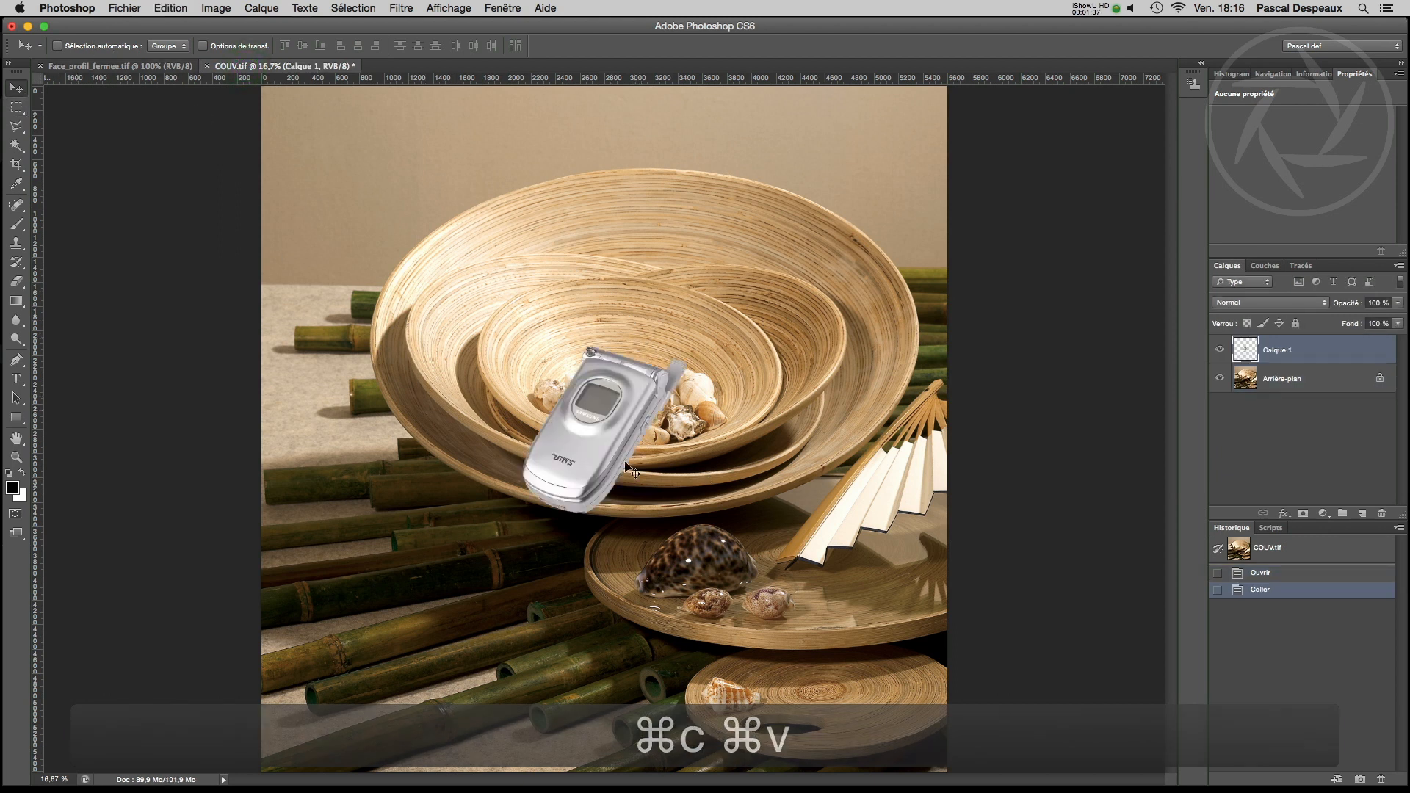
{"action": "left_click_drag", "start_coordinate": [589, 441], "coordinate": [850, 502]}
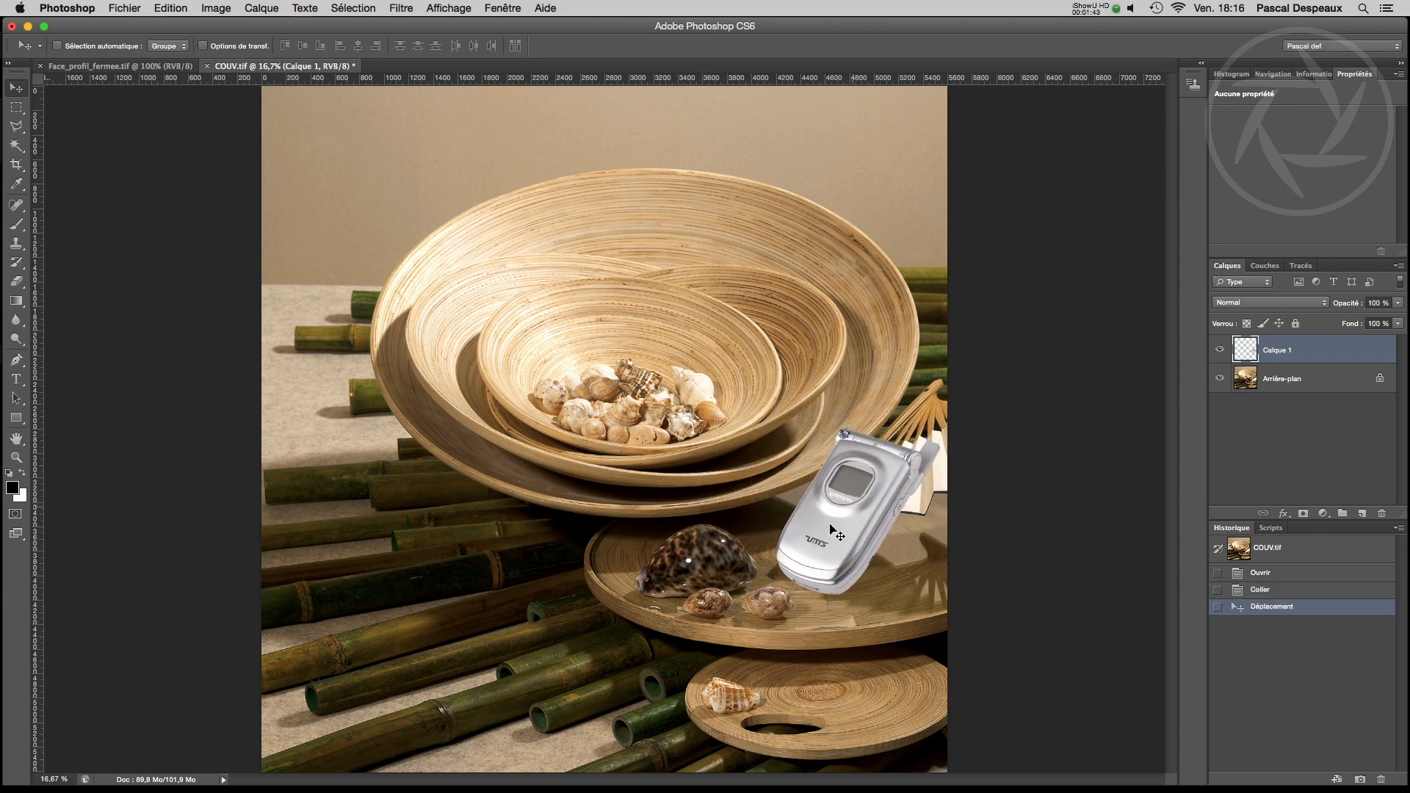
Crop COUV.tif tightly around the phone, keeping part of the bowls, the fan and the plate.
{"action": "left_click", "coordinate": [19, 165]}
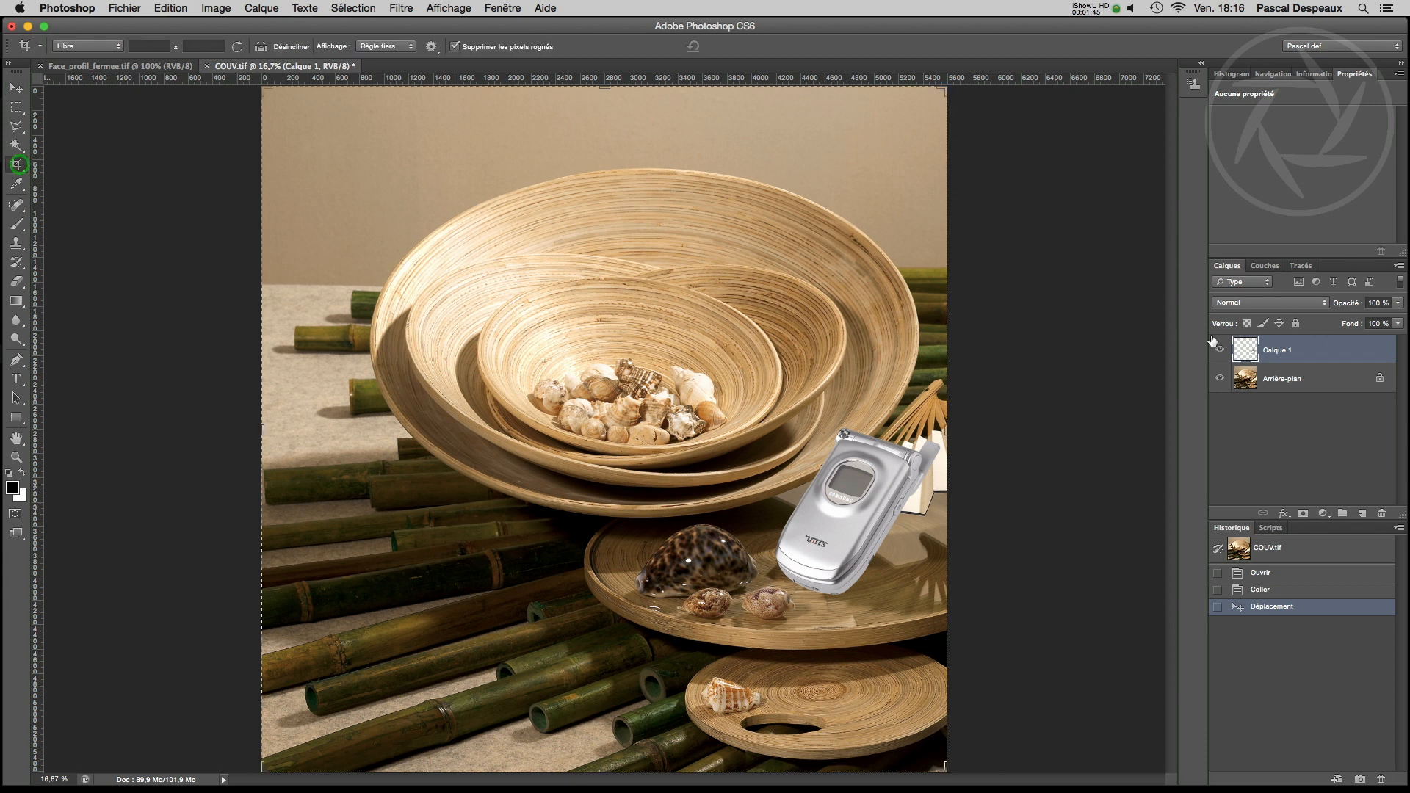
{"action": "left_click_drag", "start_coordinate": [608, 768], "coordinate": [606, 702]}
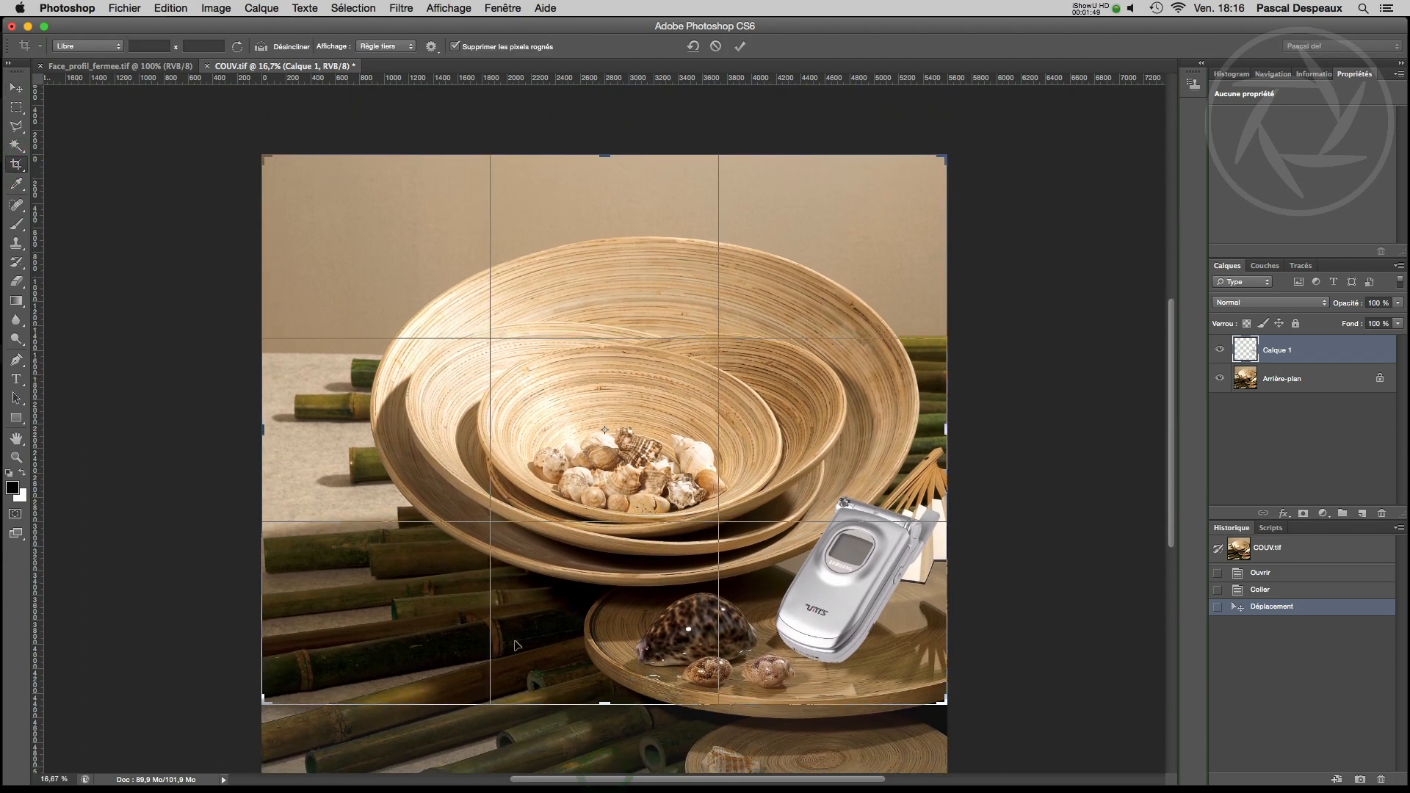
{"action": "left_click_drag", "start_coordinate": [261, 428], "coordinate": [507, 468]}
{"action": "left_click_drag", "start_coordinate": [608, 154], "coordinate": [628, 292]}
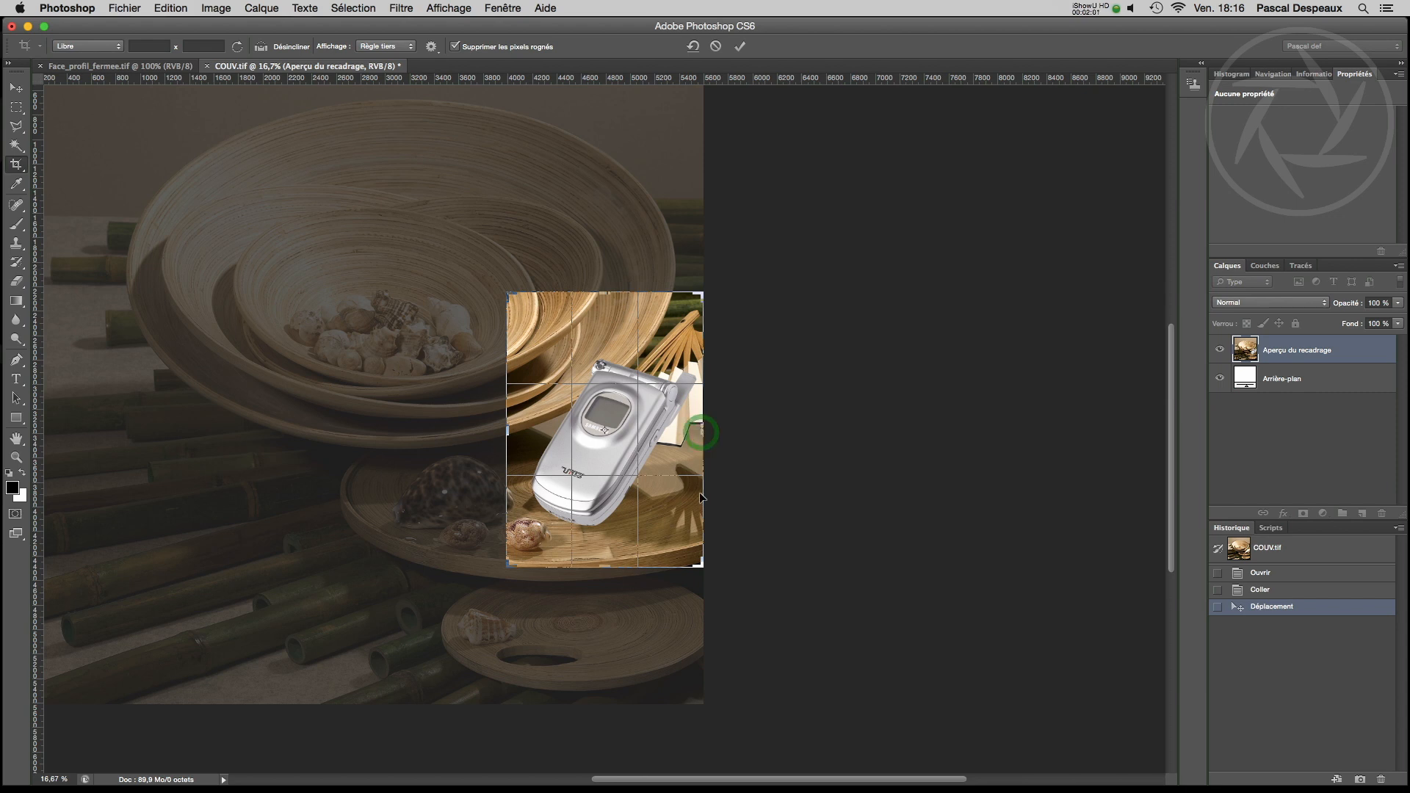
{"action": "key", "text": "Return"}
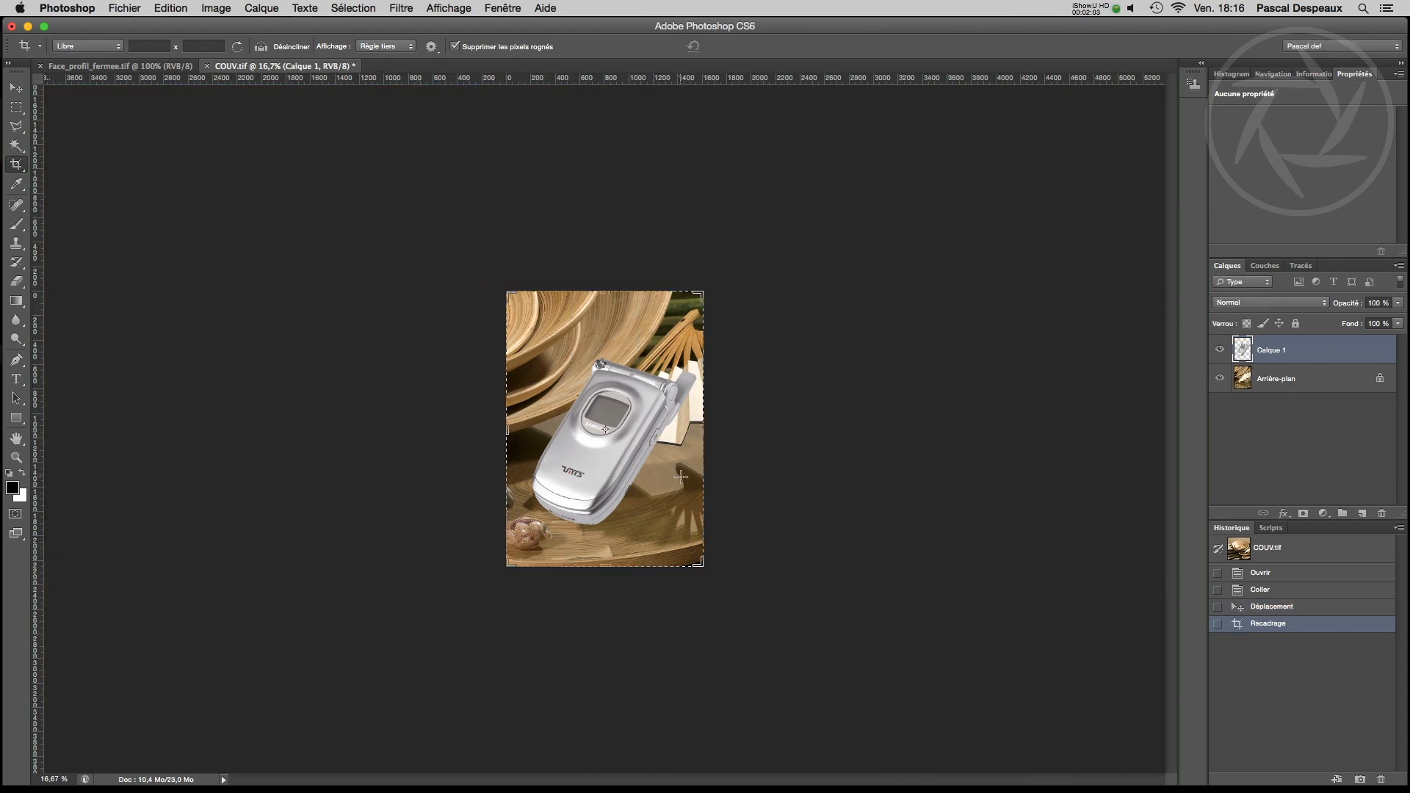
{"action": "key", "text": "super+0"}
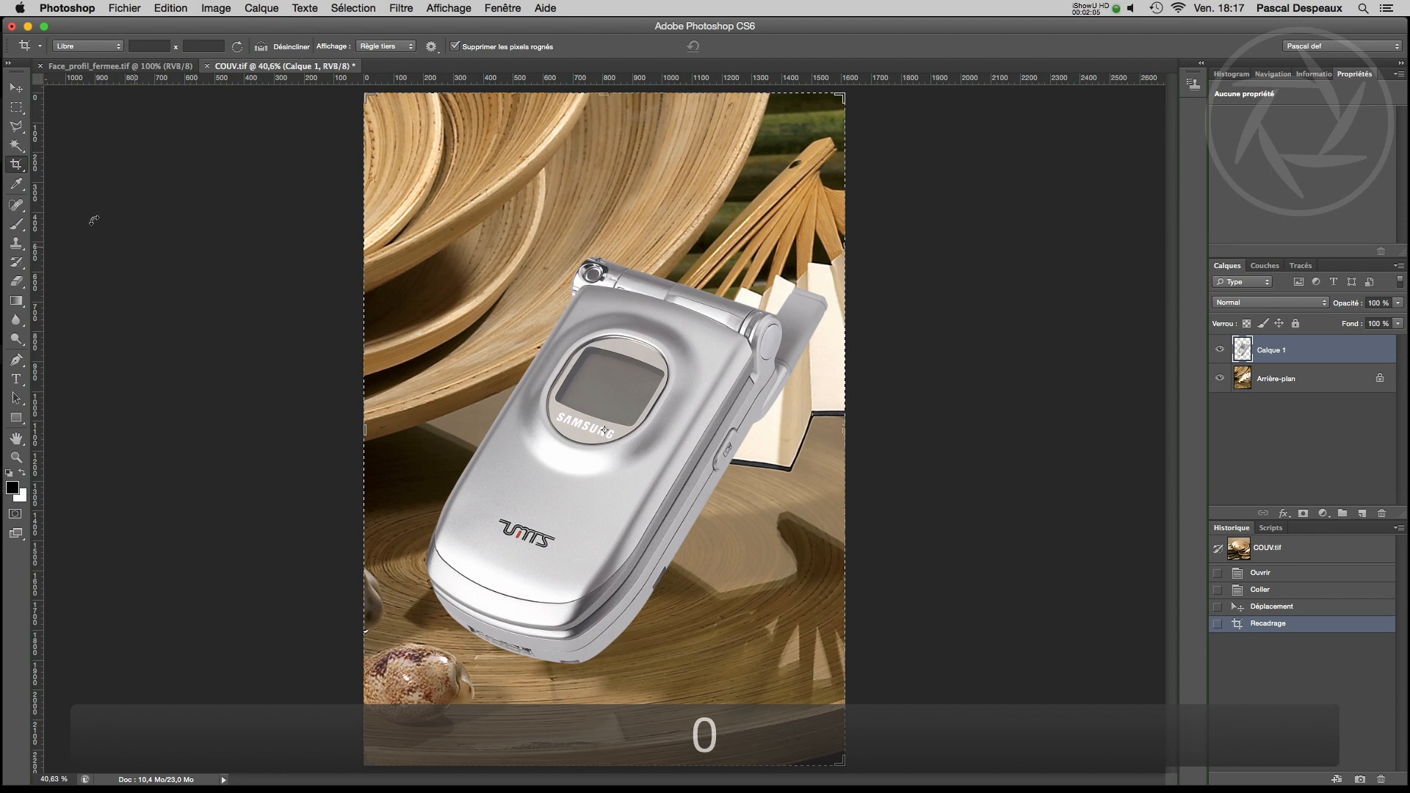
Move the phone layer slightly down and crop thin strips off the edges of the image.
{"action": "left_click", "coordinate": [17, 88]}
{"action": "mouse_move", "coordinate": [624, 458]}
{"action": "left_mouse_down"}
{"action": "mouse_move", "coordinate": [583, 435]}
{"action": "mouse_move", "coordinate": [694, 491]}
{"action": "mouse_move", "coordinate": [515, 395]}
{"action": "mouse_move", "coordinate": [611, 444]}
{"action": "mouse_move", "coordinate": [622, 465]}
{"action": "left_mouse_up"}
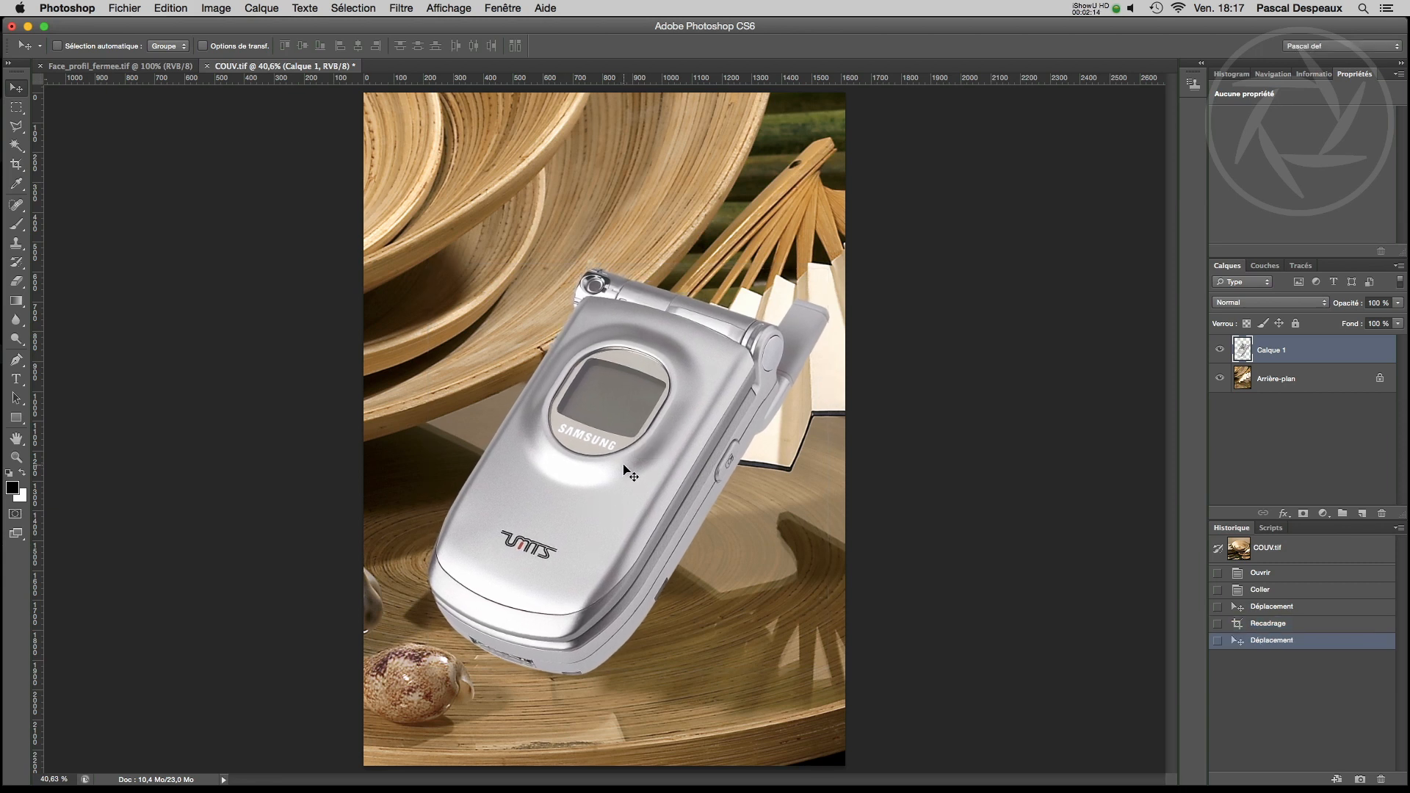
{"action": "left_click", "coordinate": [18, 165]}
{"action": "left_click_drag", "start_coordinate": [599, 99], "coordinate": [602, 103]}
{"action": "left_click_drag", "start_coordinate": [605, 757], "coordinate": [600, 740]}
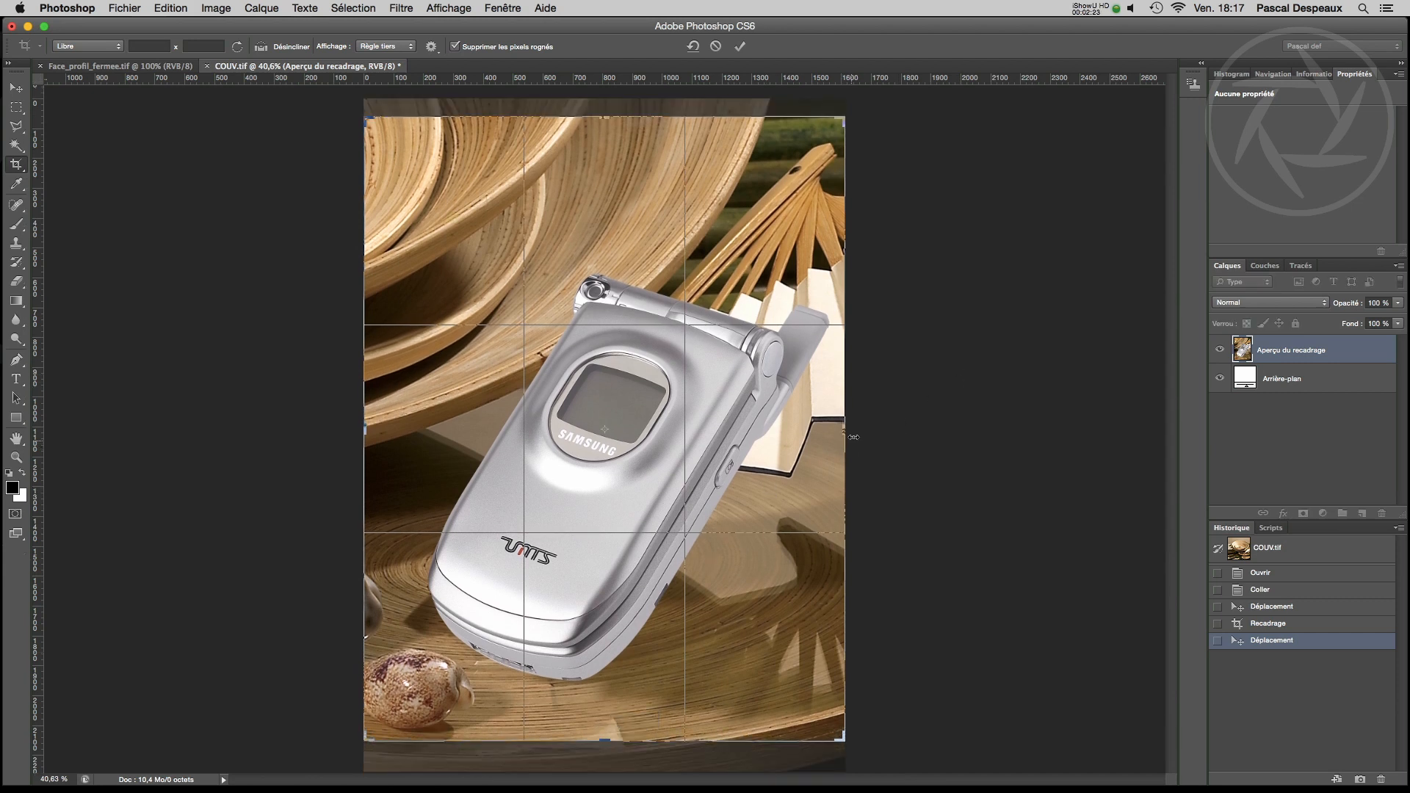
{"action": "left_click_drag", "start_coordinate": [843, 431], "coordinate": [840, 415]}
{"action": "key", "text": "Return"}
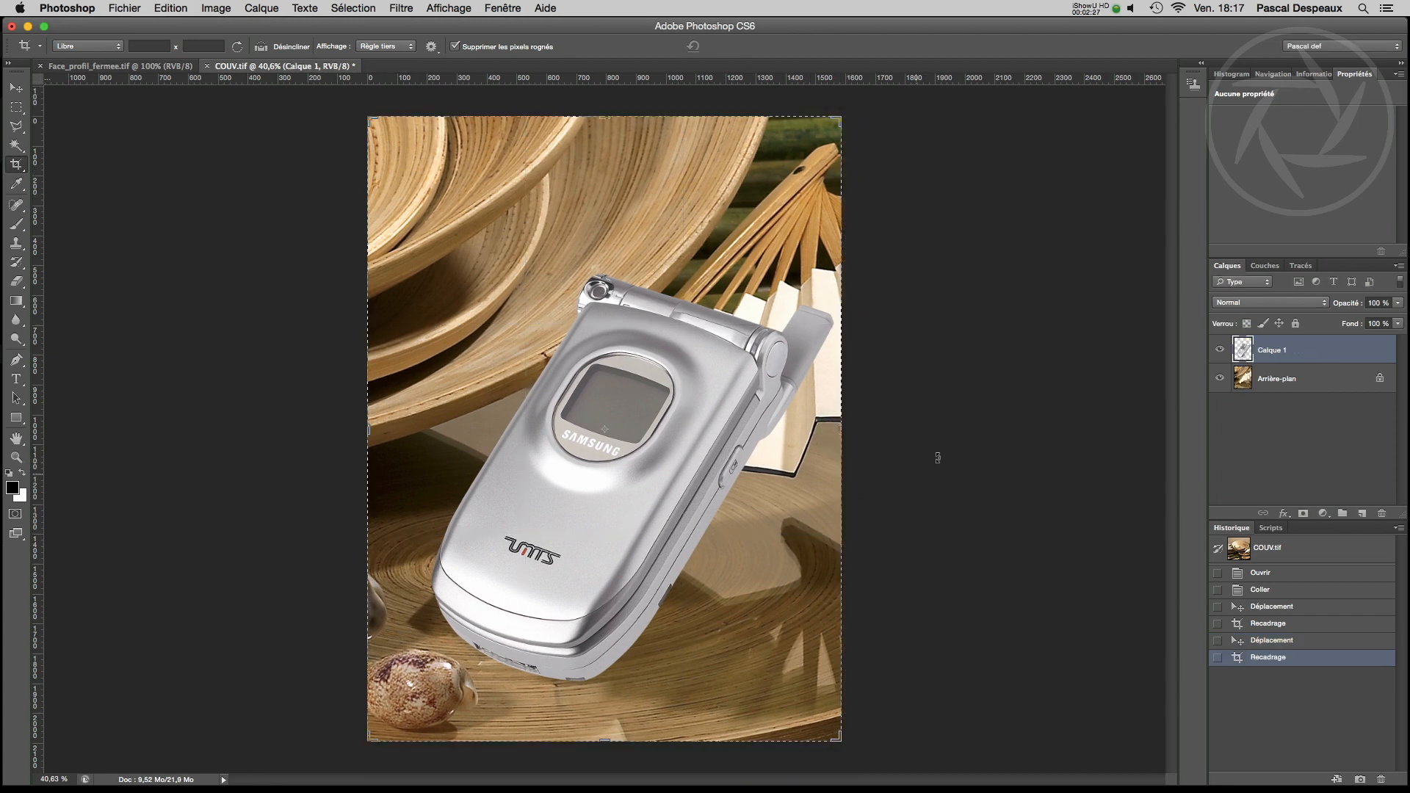
{"action": "left_click", "coordinate": [1024, 321]}
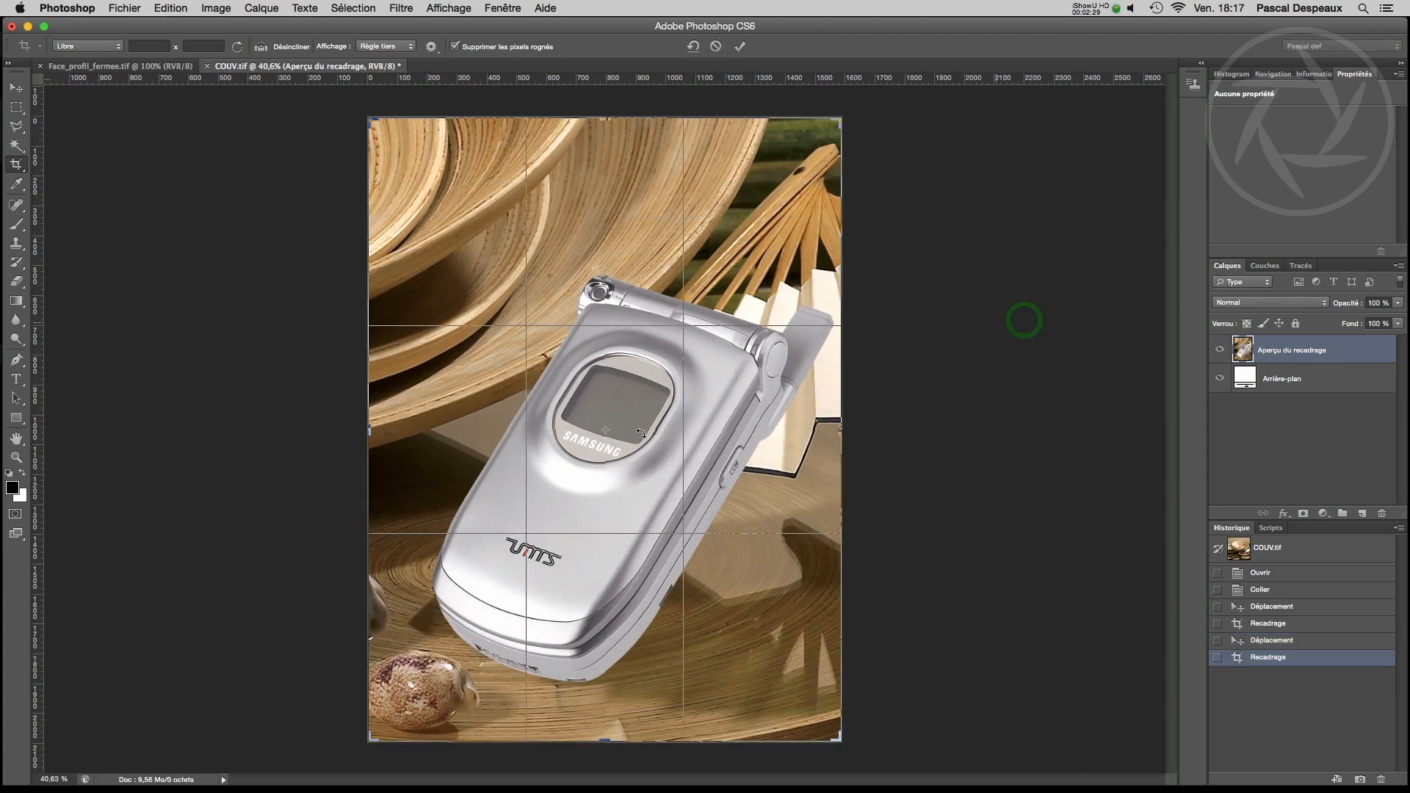
{"action": "left_click", "coordinate": [14, 89]}
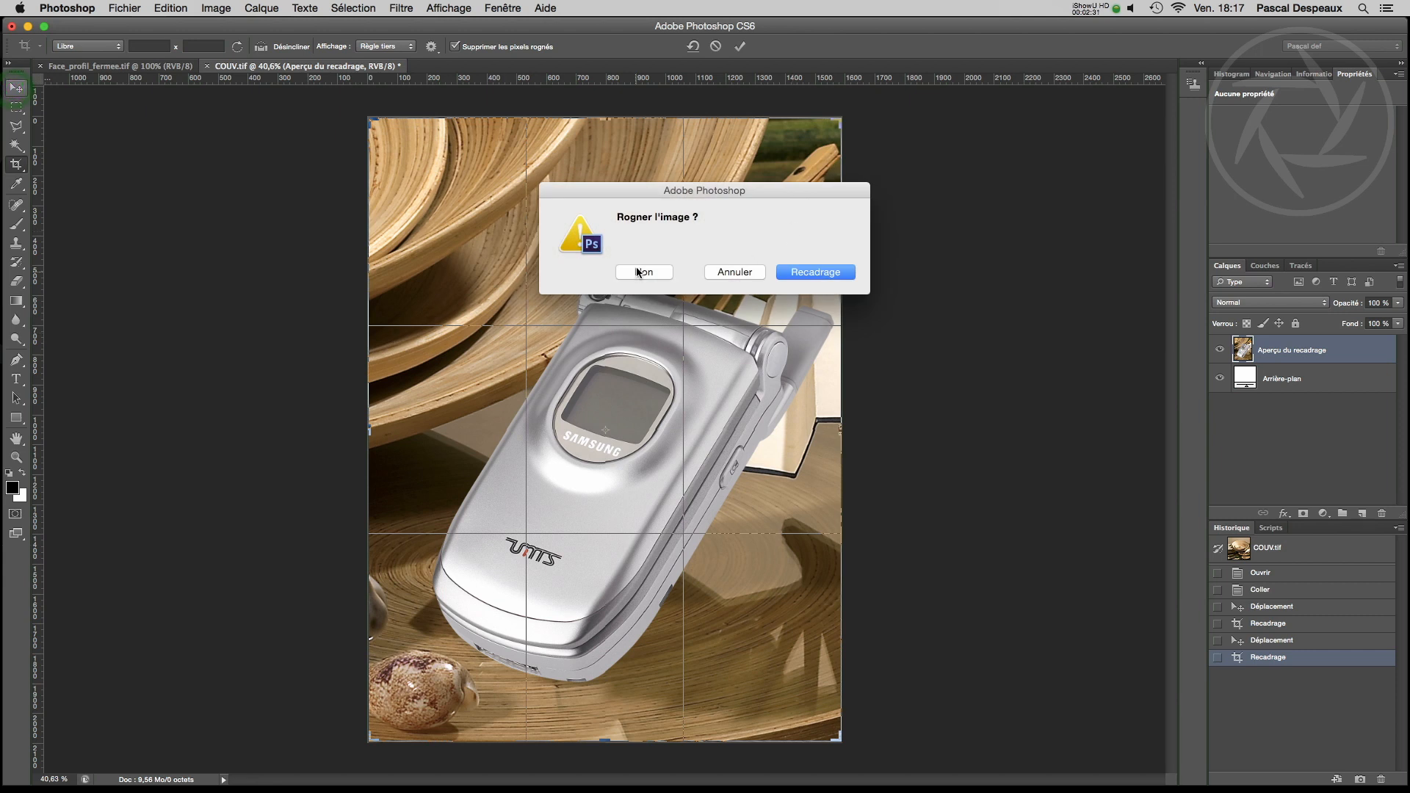
{"action": "left_click", "coordinate": [790, 267]}
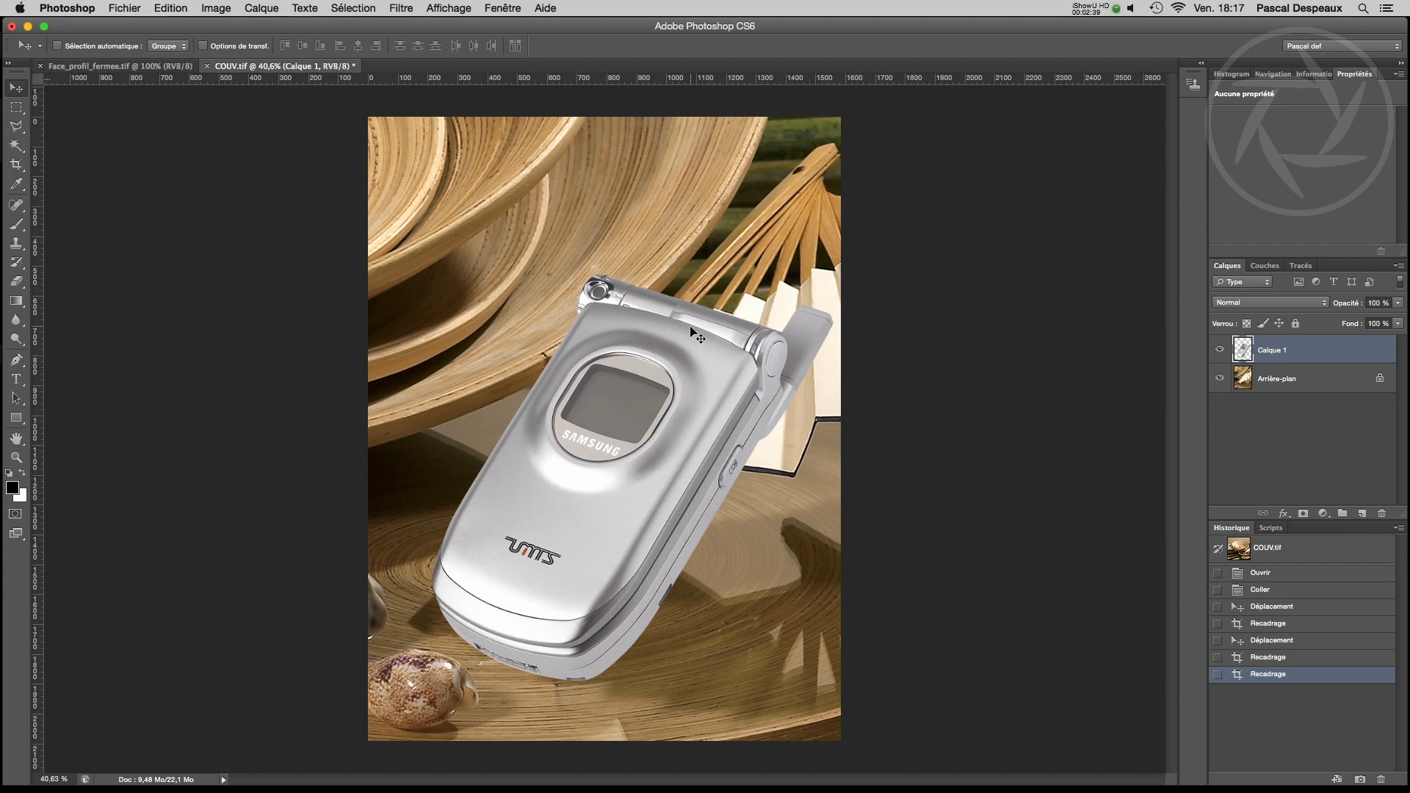
Examine the cut-out edges of the phone against the background at 100% and 200% magnification.
{"action": "key", "text": "super+alt+0"}
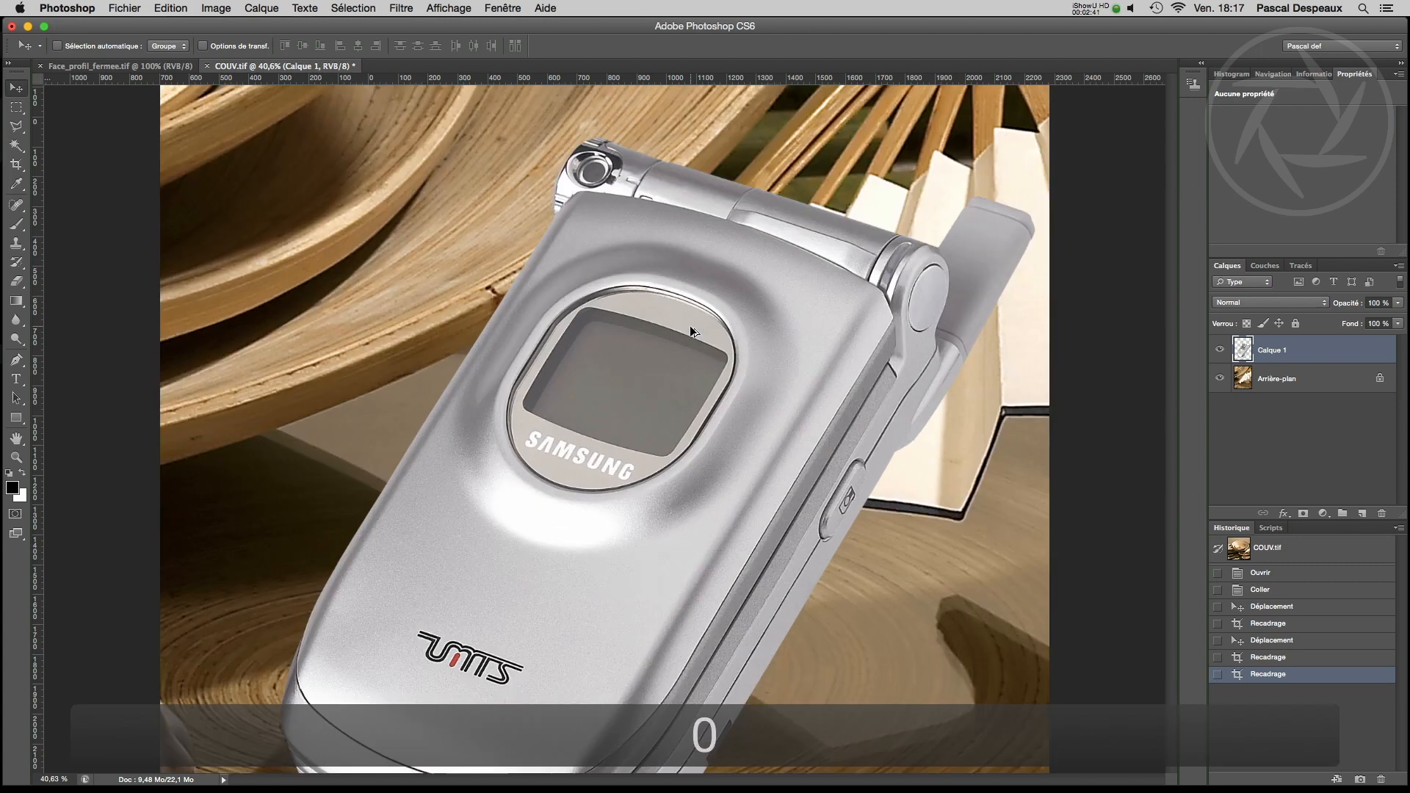
{"action": "left_click_drag", "start_coordinate": [735, 166], "coordinate": [652, 345]}
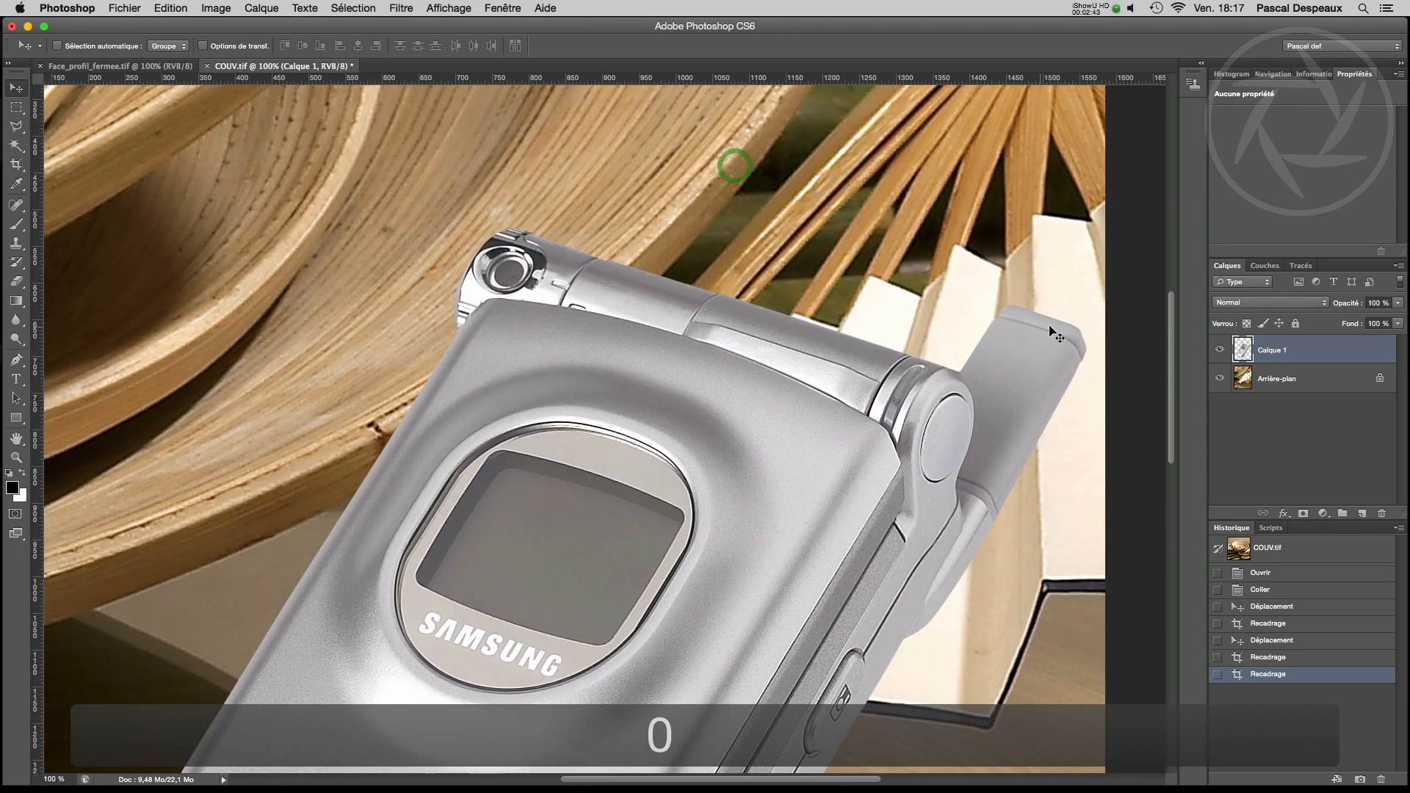
{"action": "key", "text": "super+plus"}
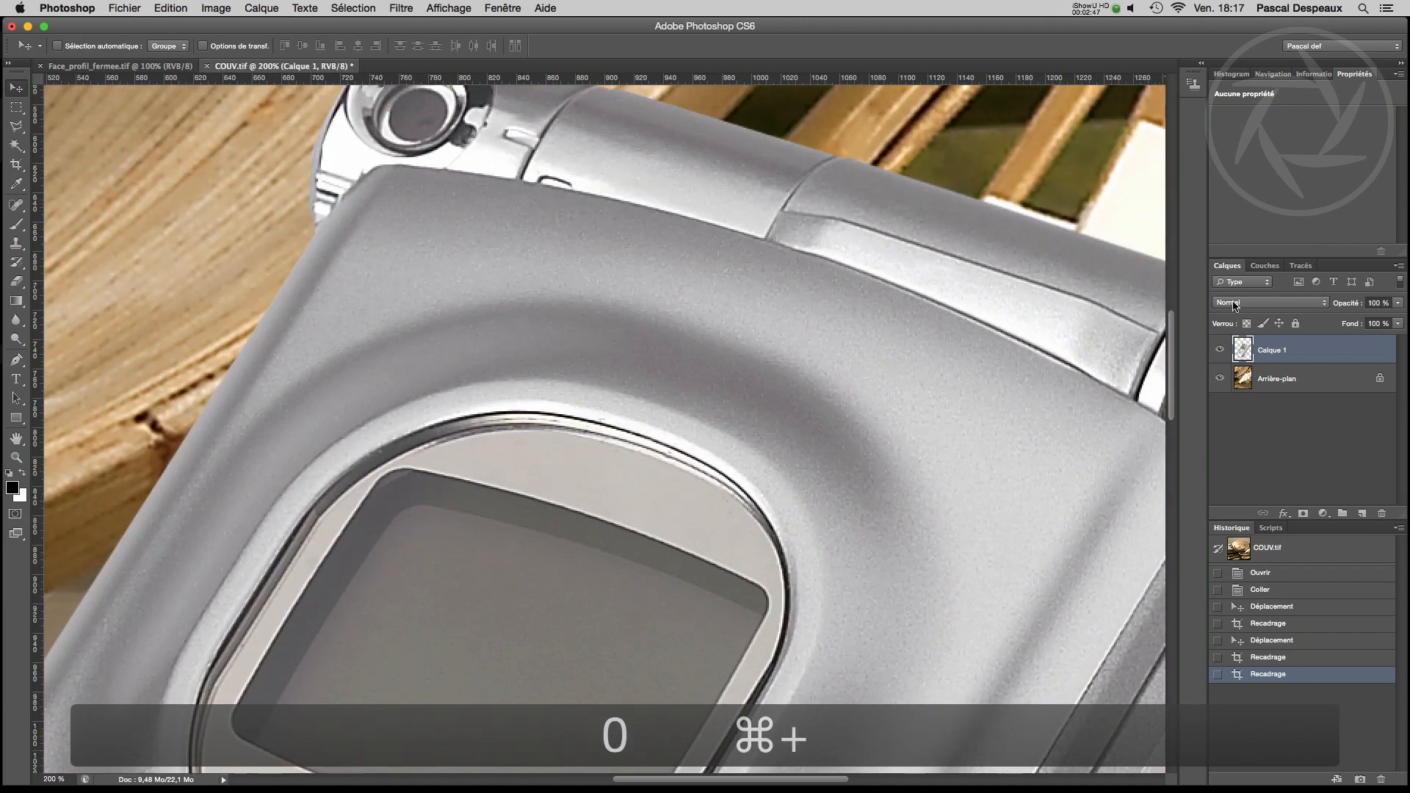
{"action": "scroll", "coordinate": [988, 290], "scroll_direction": "right", "scroll_amount": 10}
{"action": "scroll", "coordinate": [988, 290], "scroll_direction": "up", "scroll_amount": 4}
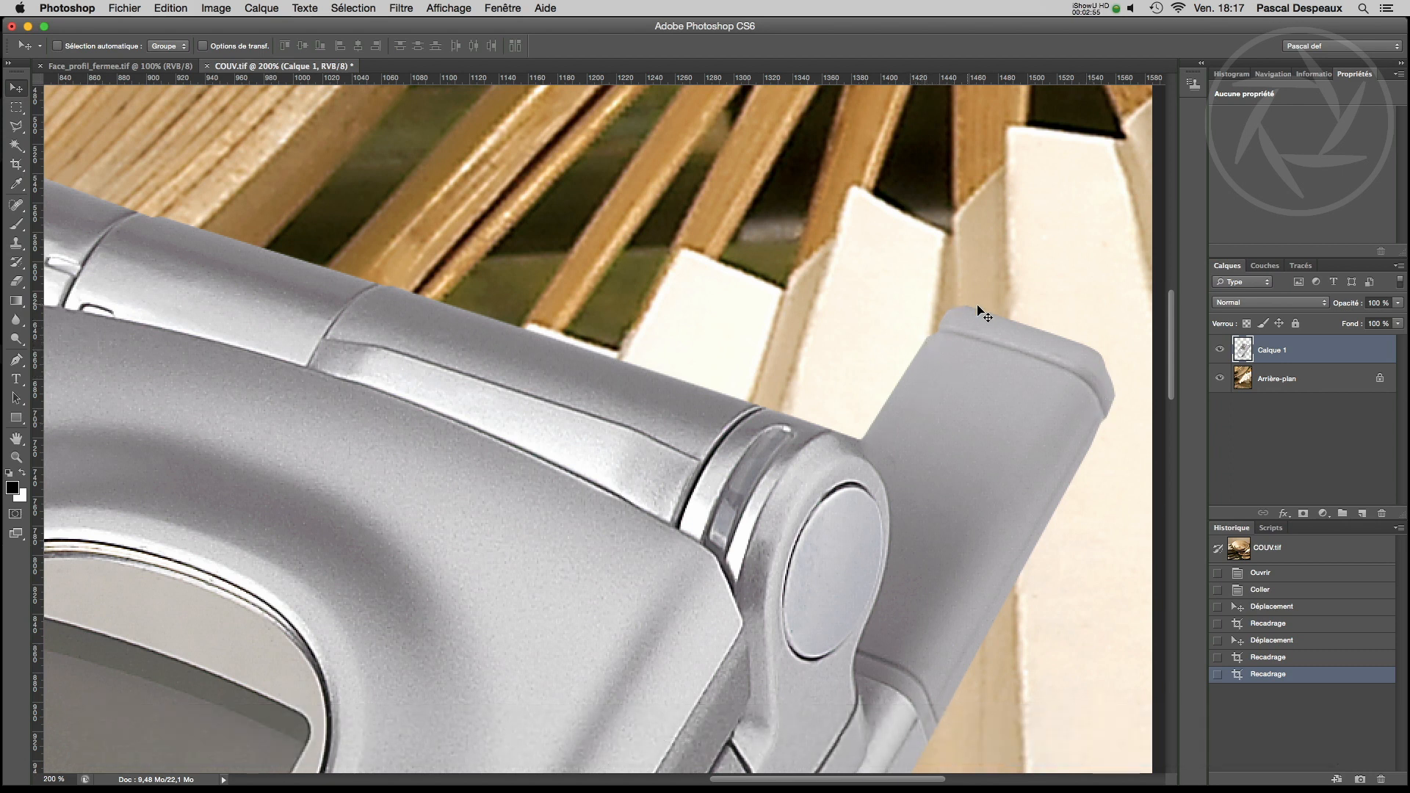
{"action": "left_click_drag", "start_coordinate": [718, 617], "coordinate": [696, 277]}
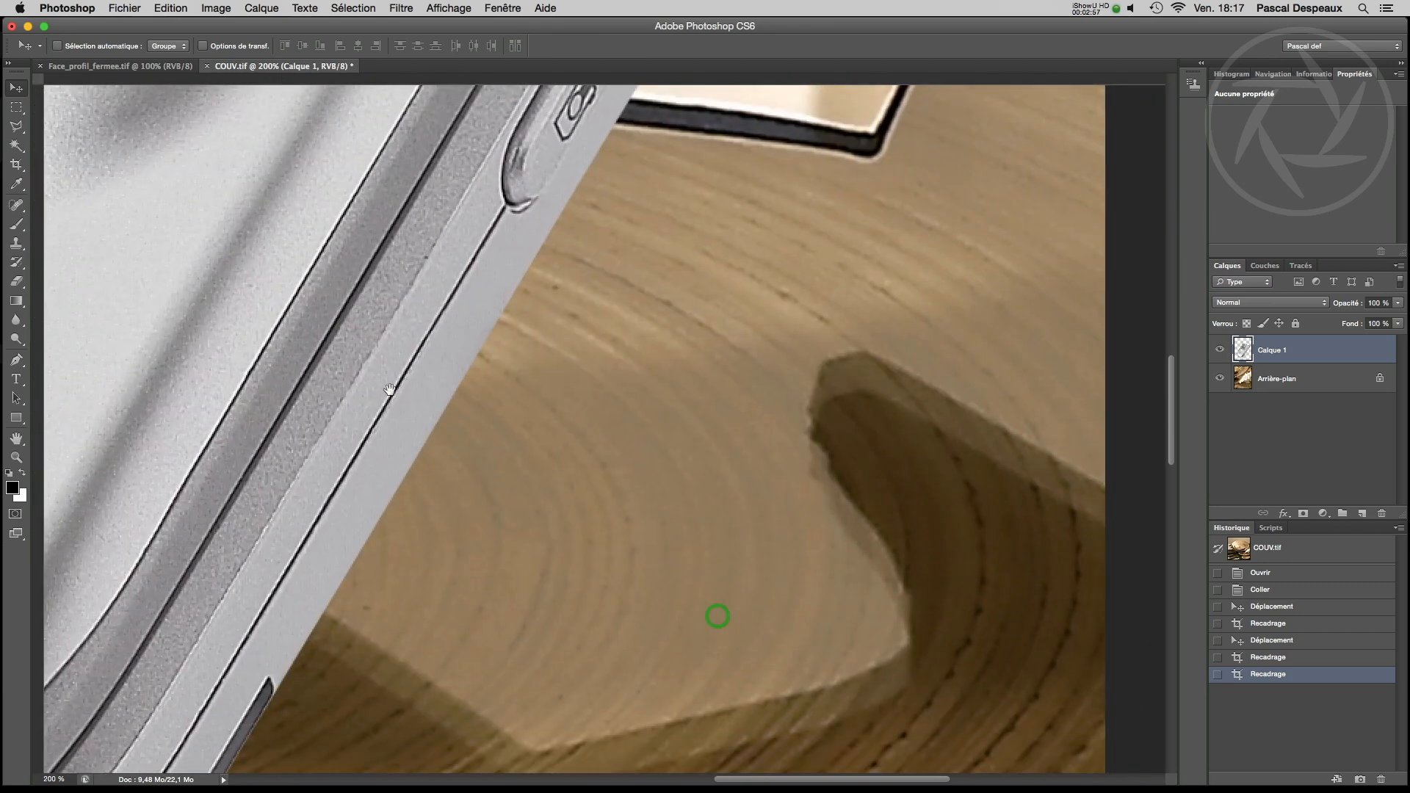
{"action": "left_click_drag", "start_coordinate": [390, 390], "coordinate": [835, 372]}
{"action": "left_click_drag", "start_coordinate": [482, 482], "coordinate": [756, 420]}
{"action": "left_click", "coordinate": [508, 490]}
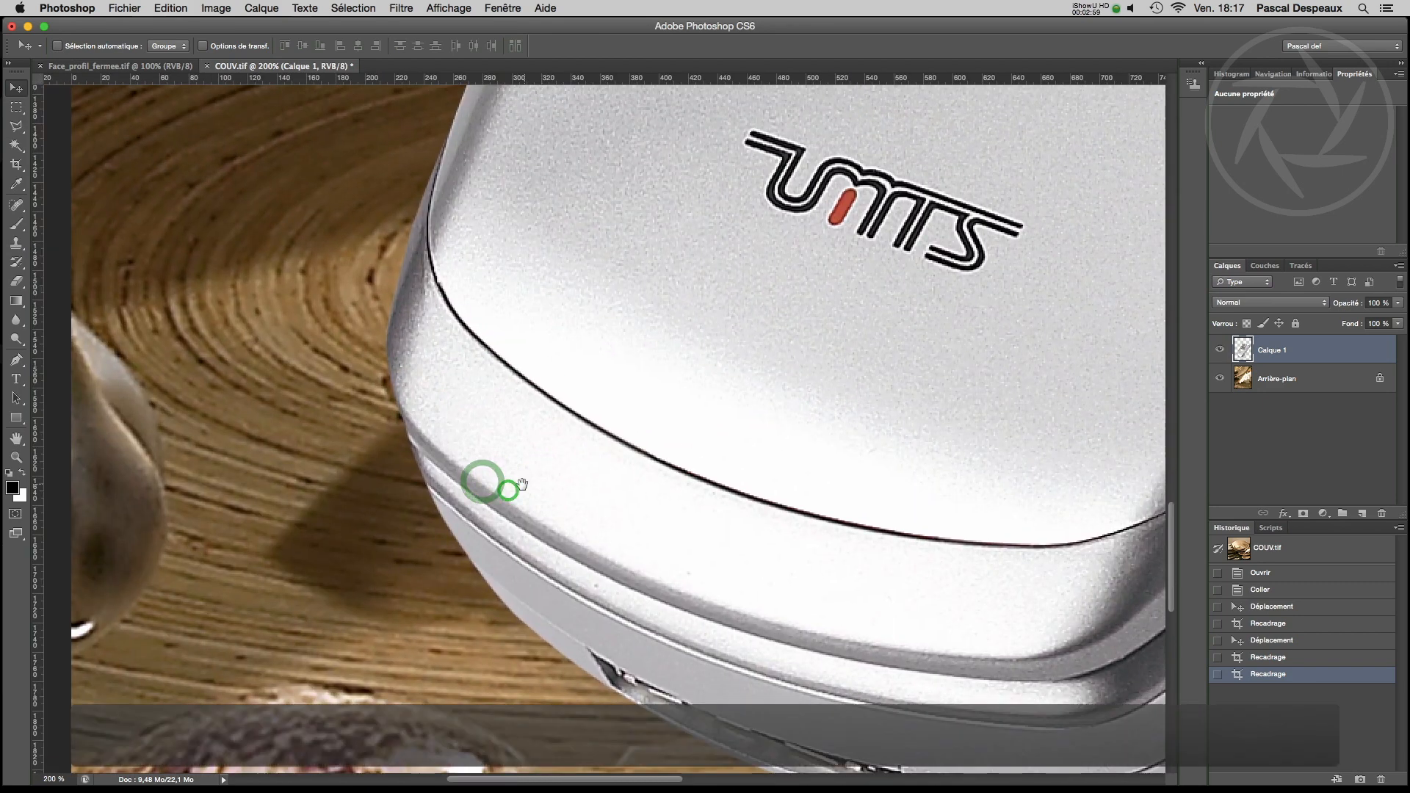
{"action": "left_click_drag", "start_coordinate": [514, 181], "coordinate": [497, 541]}
{"action": "left_click_drag", "start_coordinate": [663, 177], "coordinate": [441, 510]}
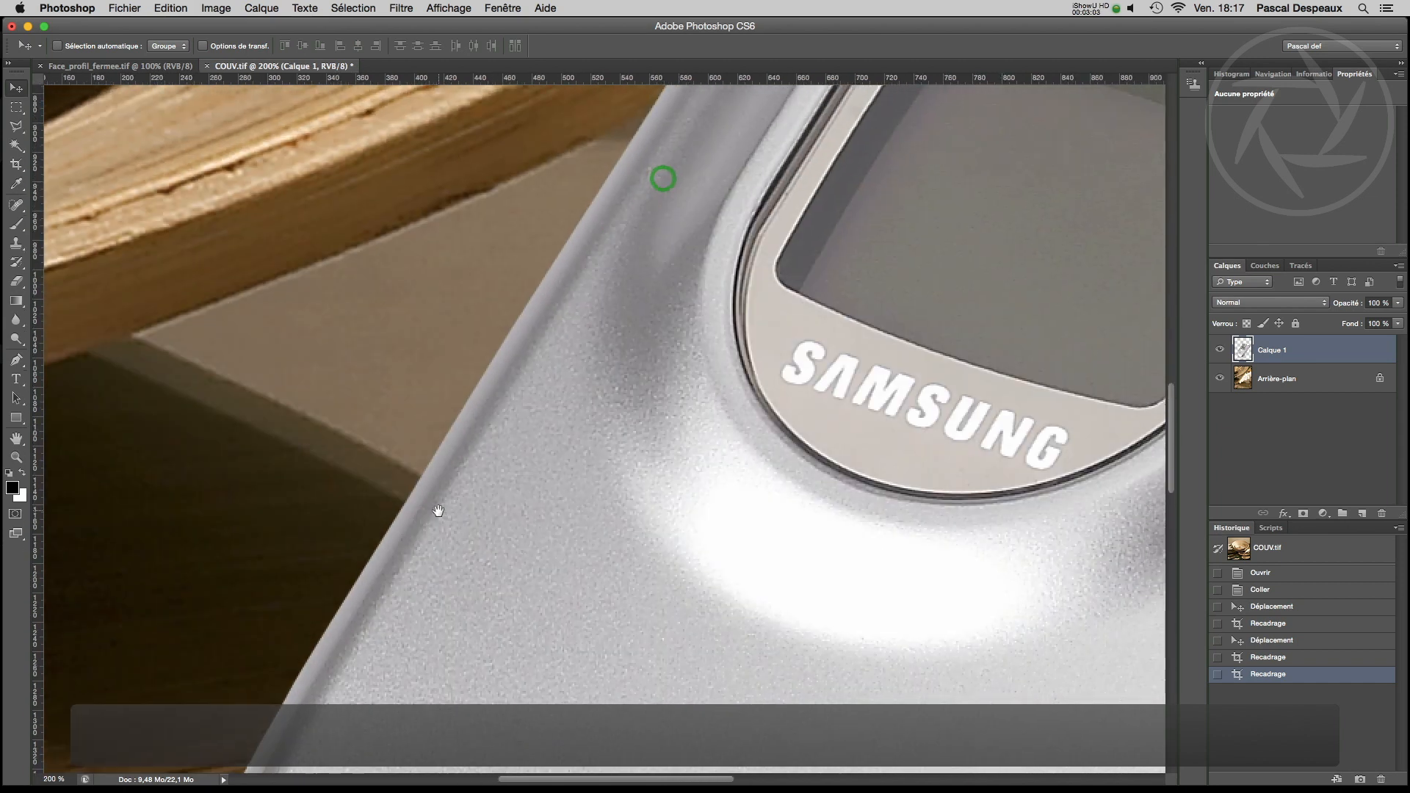
Load the cut-out phone's outline as a selection in COUV.tif.
{"action": "key", "text": "super+0"}
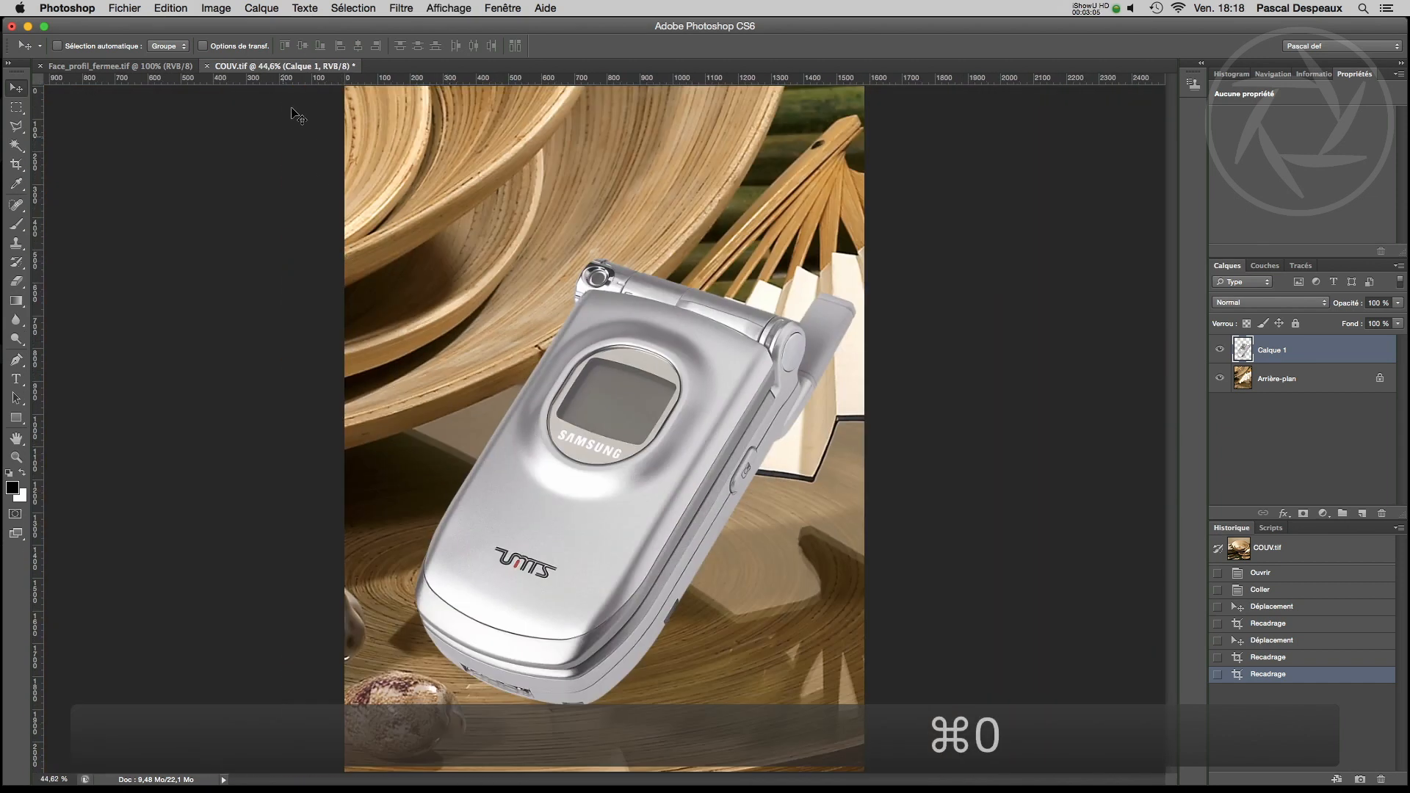
{"action": "left_click", "coordinate": [358, 7]}
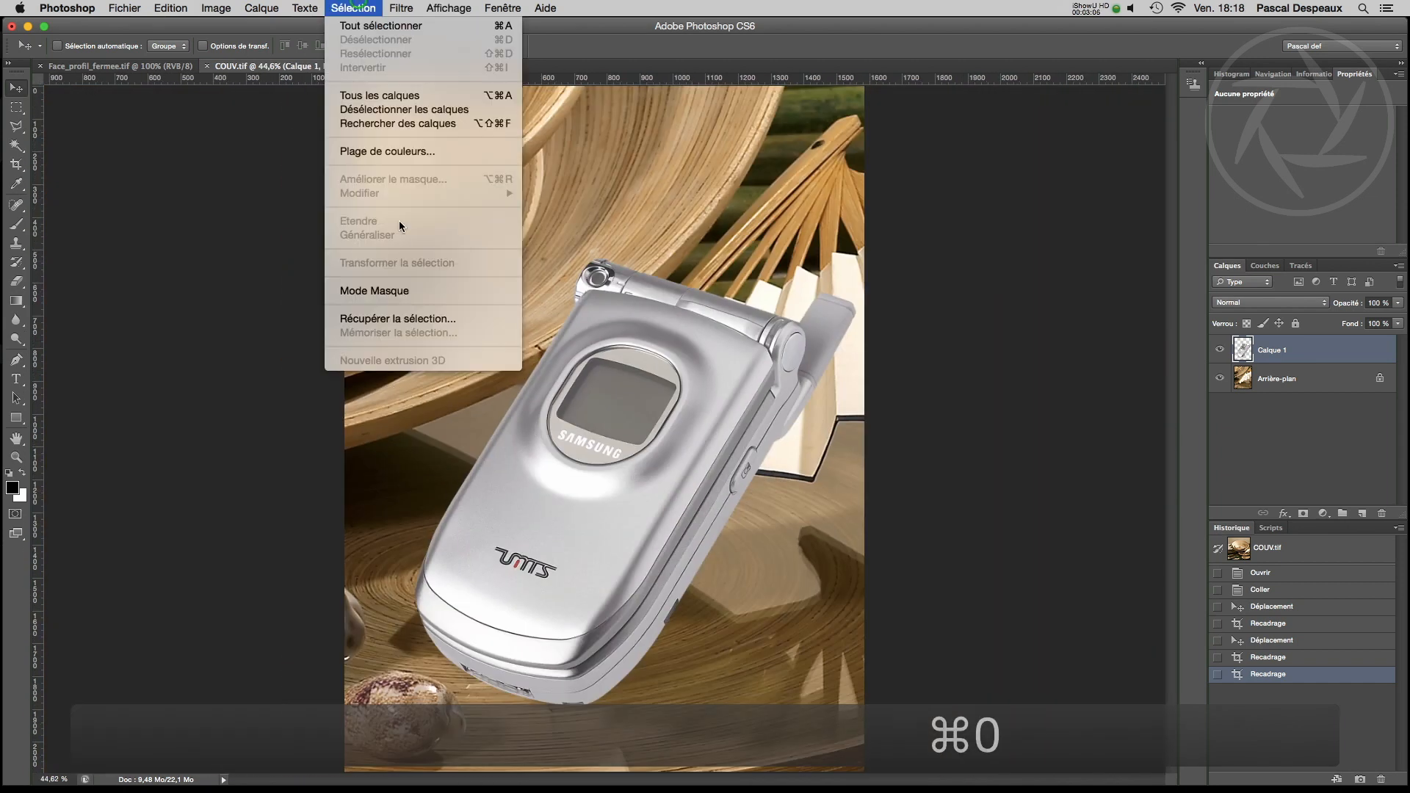
{"action": "left_click", "coordinate": [396, 322]}
{"action": "left_click", "coordinate": [818, 319]}
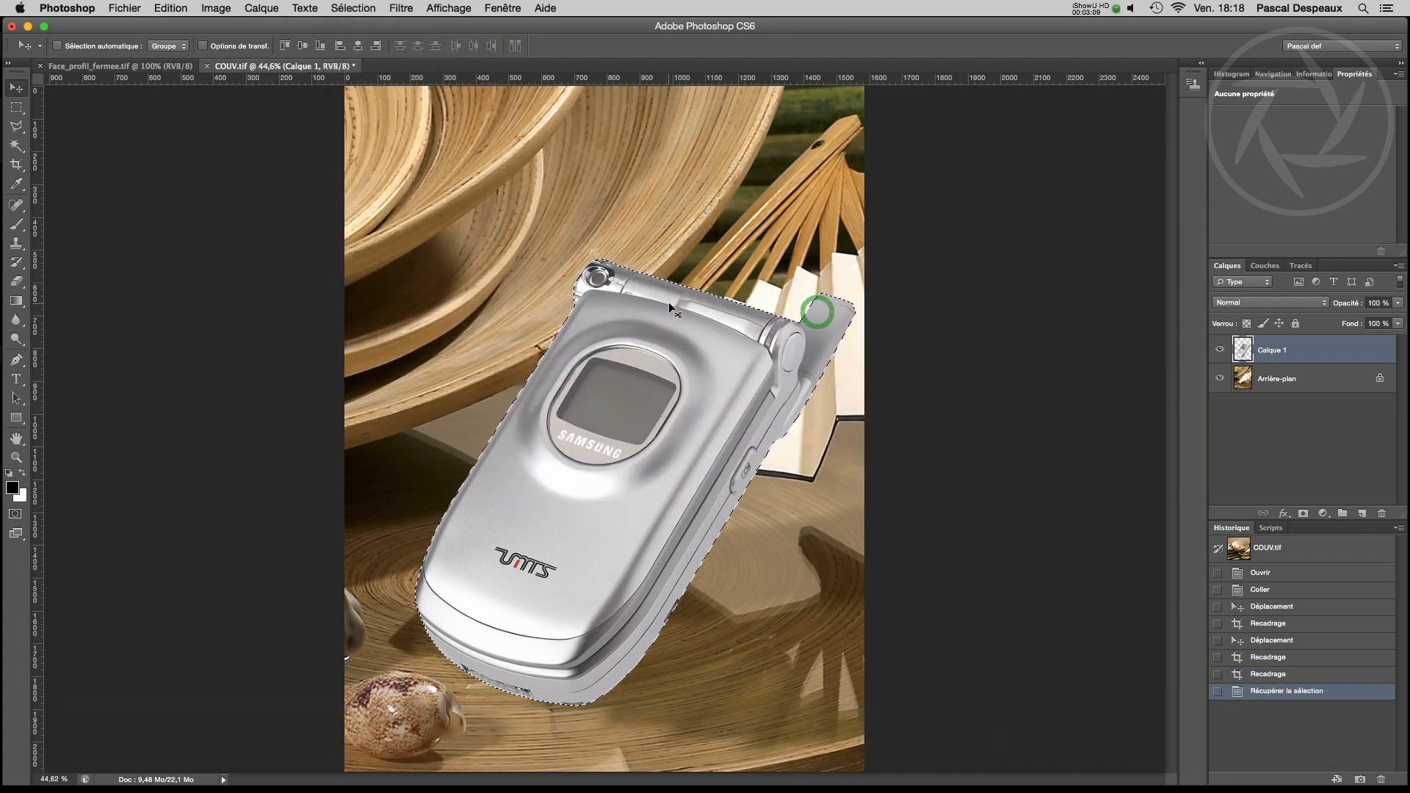
Convert the phone selection into a border selection 20 pixels wide along its contour.
{"action": "left_click", "coordinate": [365, 7]}
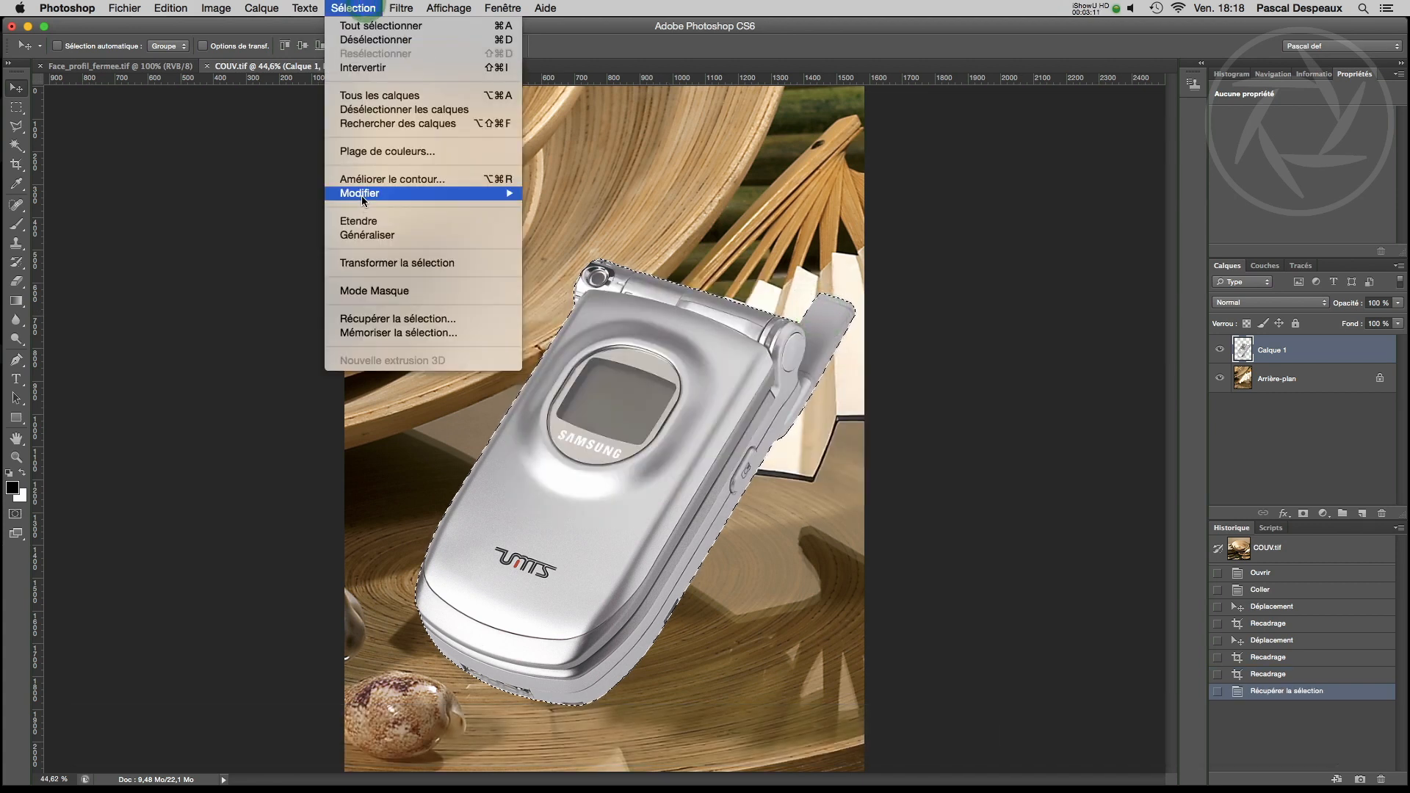
{"action": "left_click", "coordinate": [615, 193]}
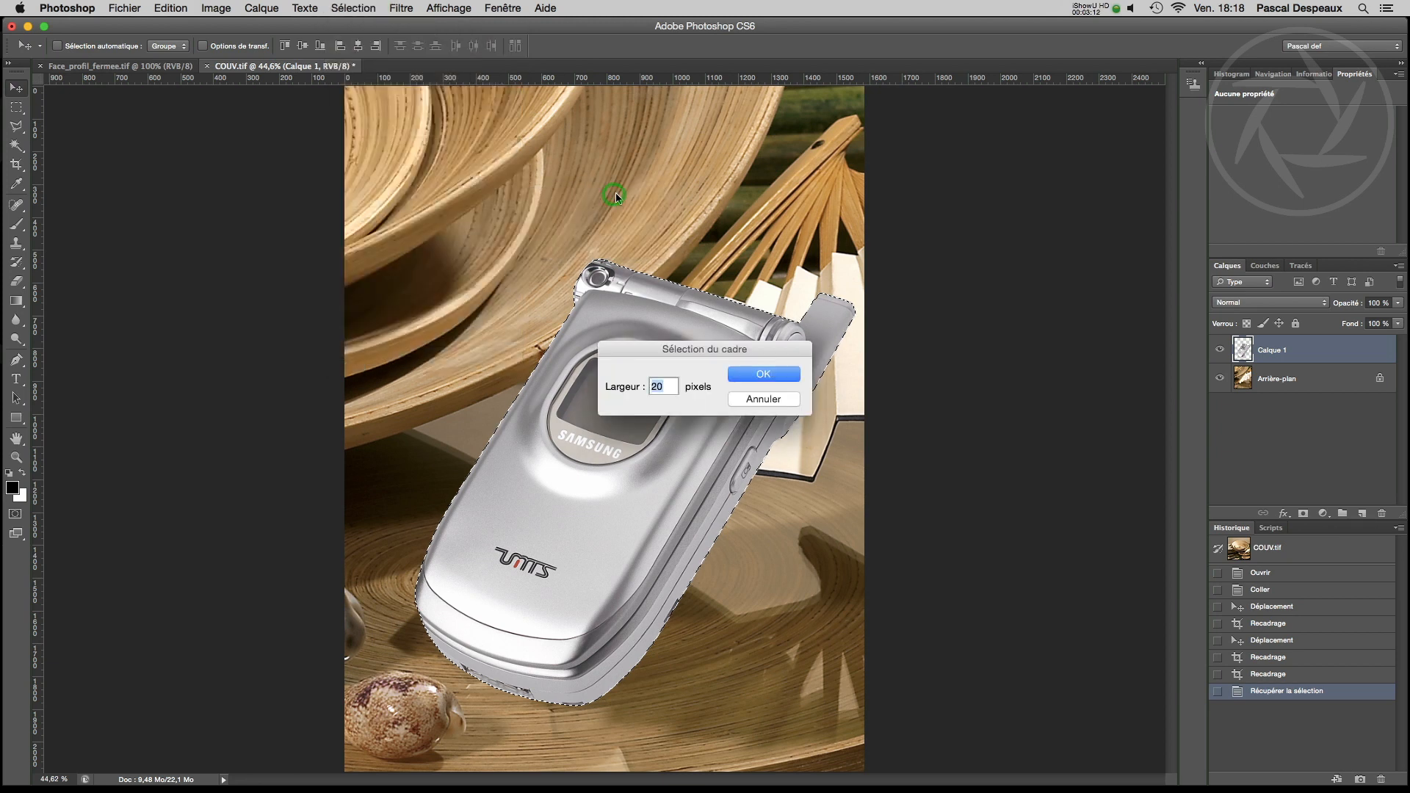
{"action": "left_click", "coordinate": [775, 377]}
Start a Gaussian Blur on the phone layer's border selection, with a radius of 0.5 pixels.
{"action": "key", "text": "super+plus"}
{"action": "key", "text": "super+plus"}
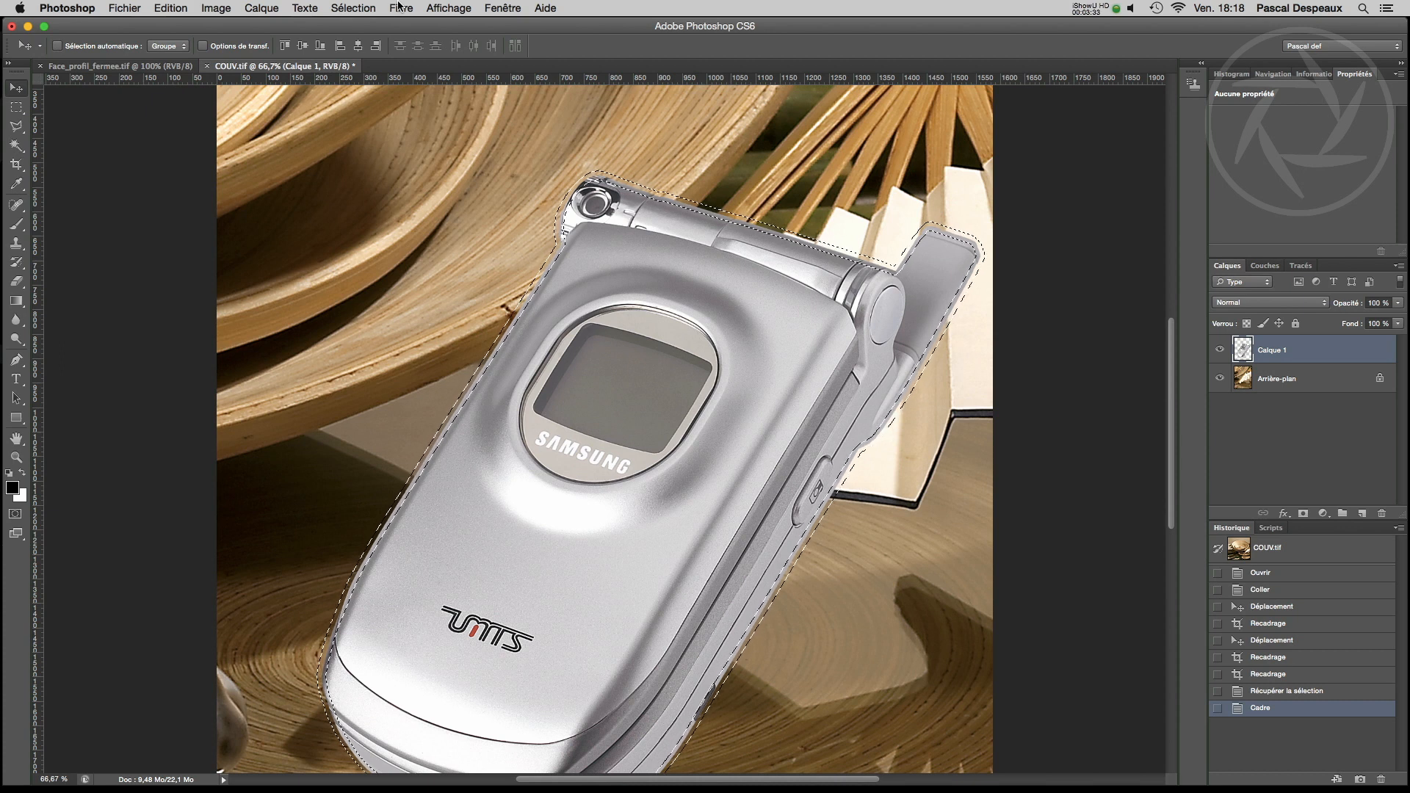
{"action": "key", "text": "super+plus"}
{"action": "key", "text": "super+plus"}
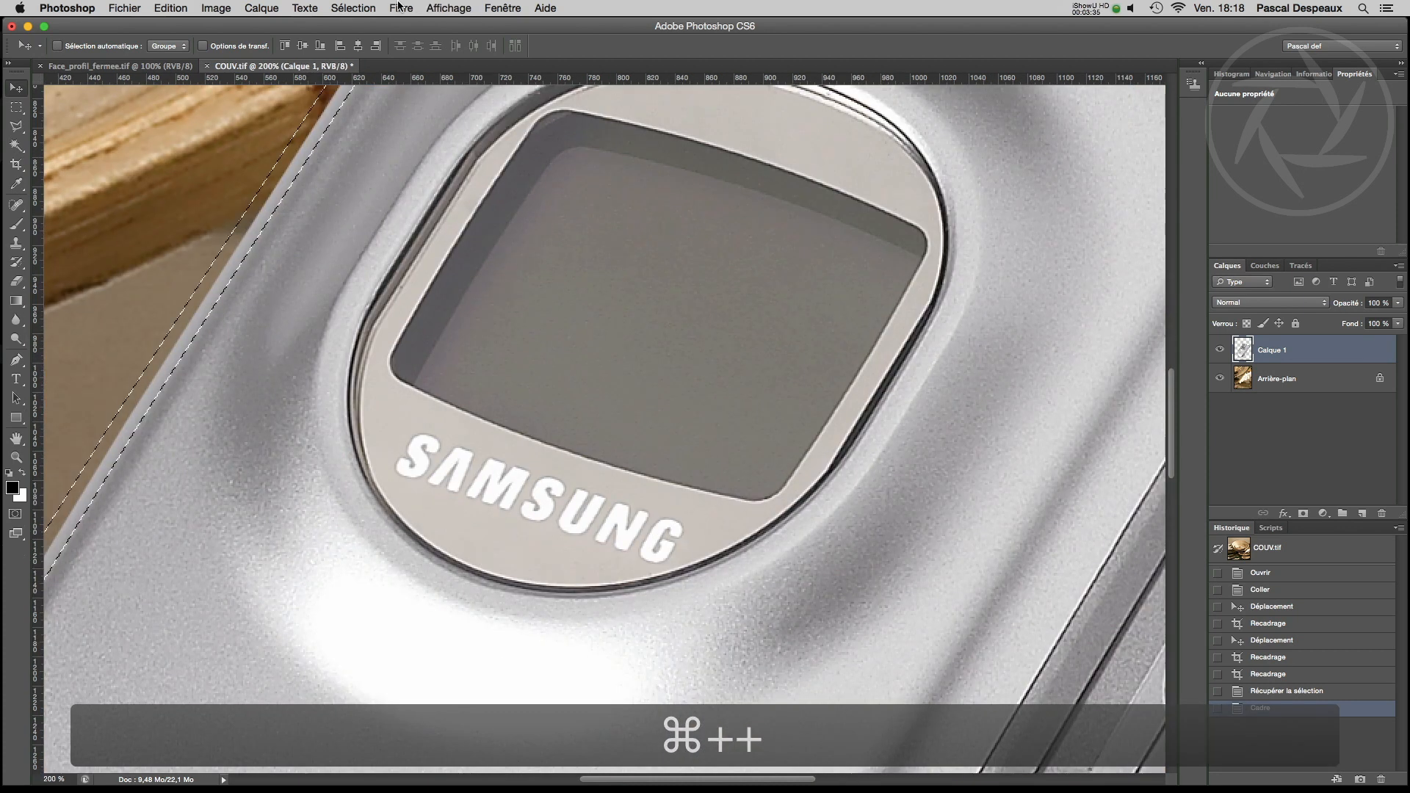
{"action": "mouse_move", "coordinate": [841, 292]}
{"action": "left_mouse_down"}
{"action": "mouse_move", "coordinate": [617, 426]}
{"action": "mouse_move", "coordinate": [285, 725]}
{"action": "mouse_move", "coordinate": [236, 668]}
{"action": "left_mouse_up"}
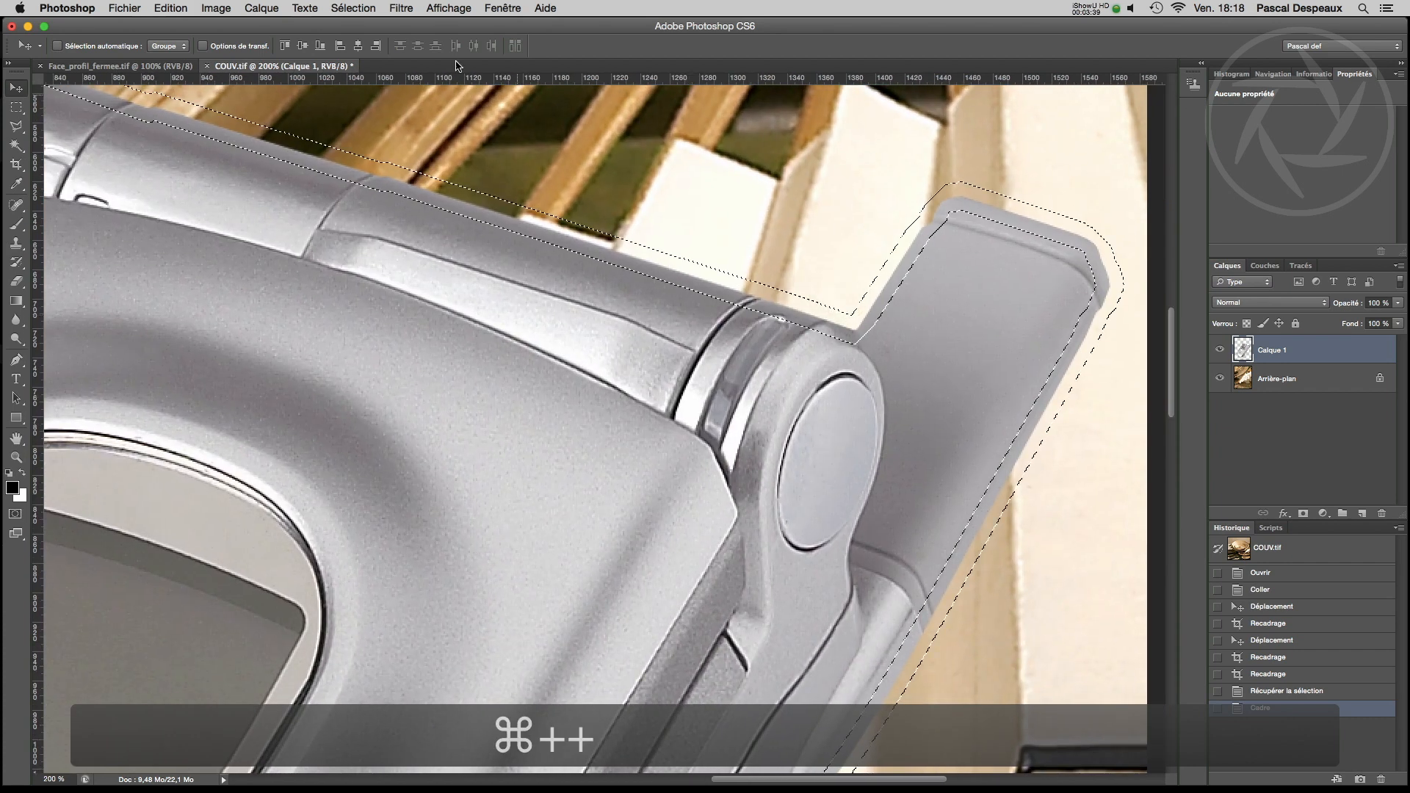
{"action": "left_click", "coordinate": [367, 6]}
{"action": "mouse_move", "coordinate": [400, 8]}
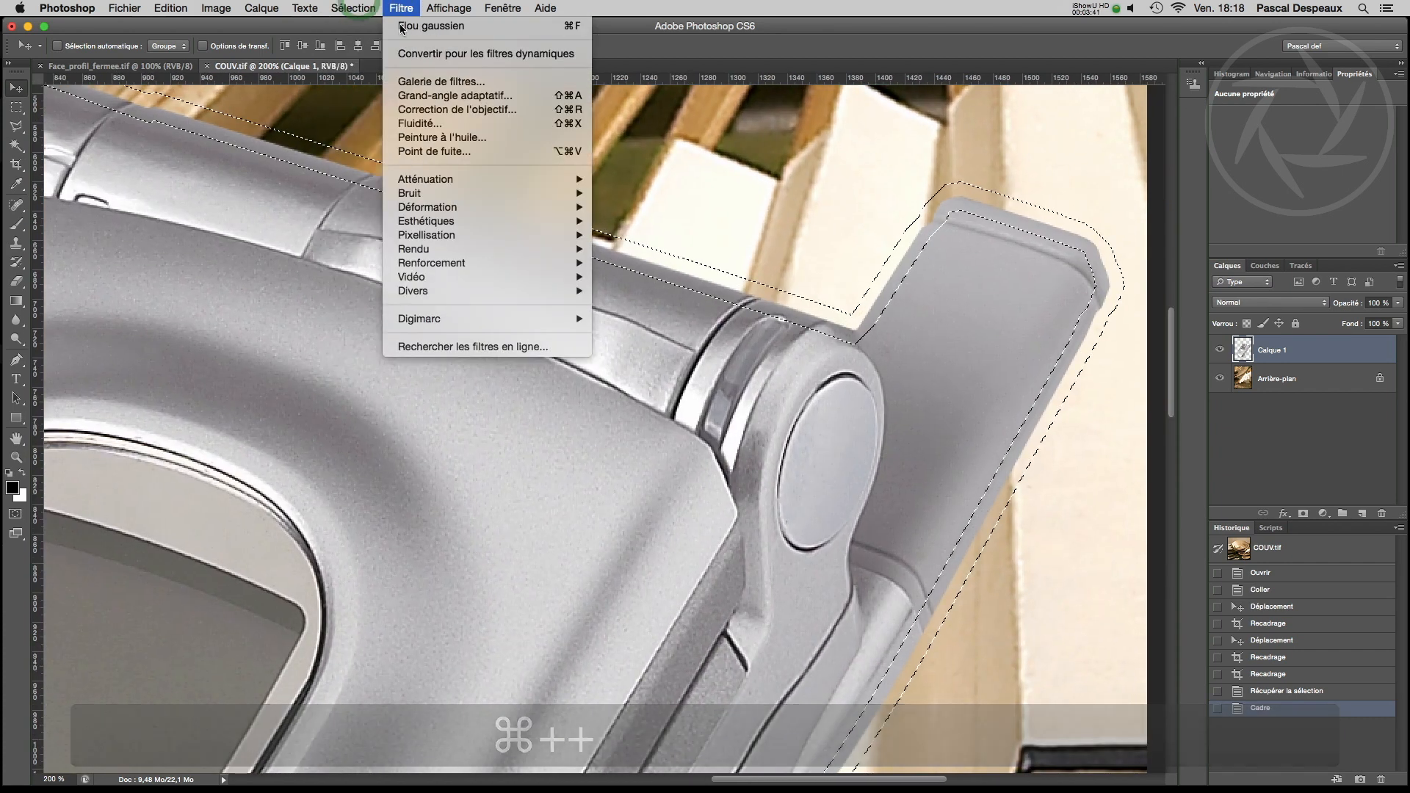
{"action": "mouse_move", "coordinate": [425, 194]}
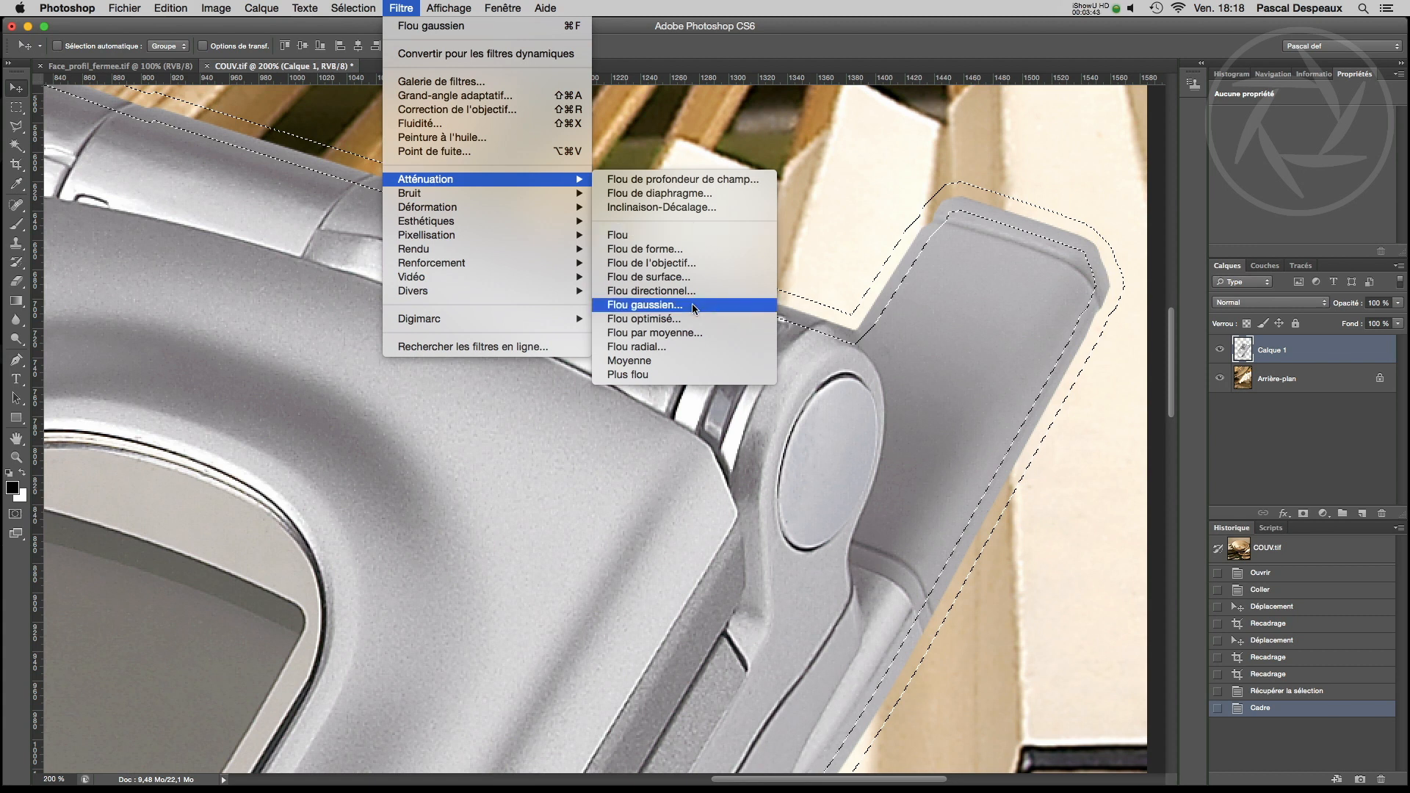
{"action": "left_click", "coordinate": [692, 305]}
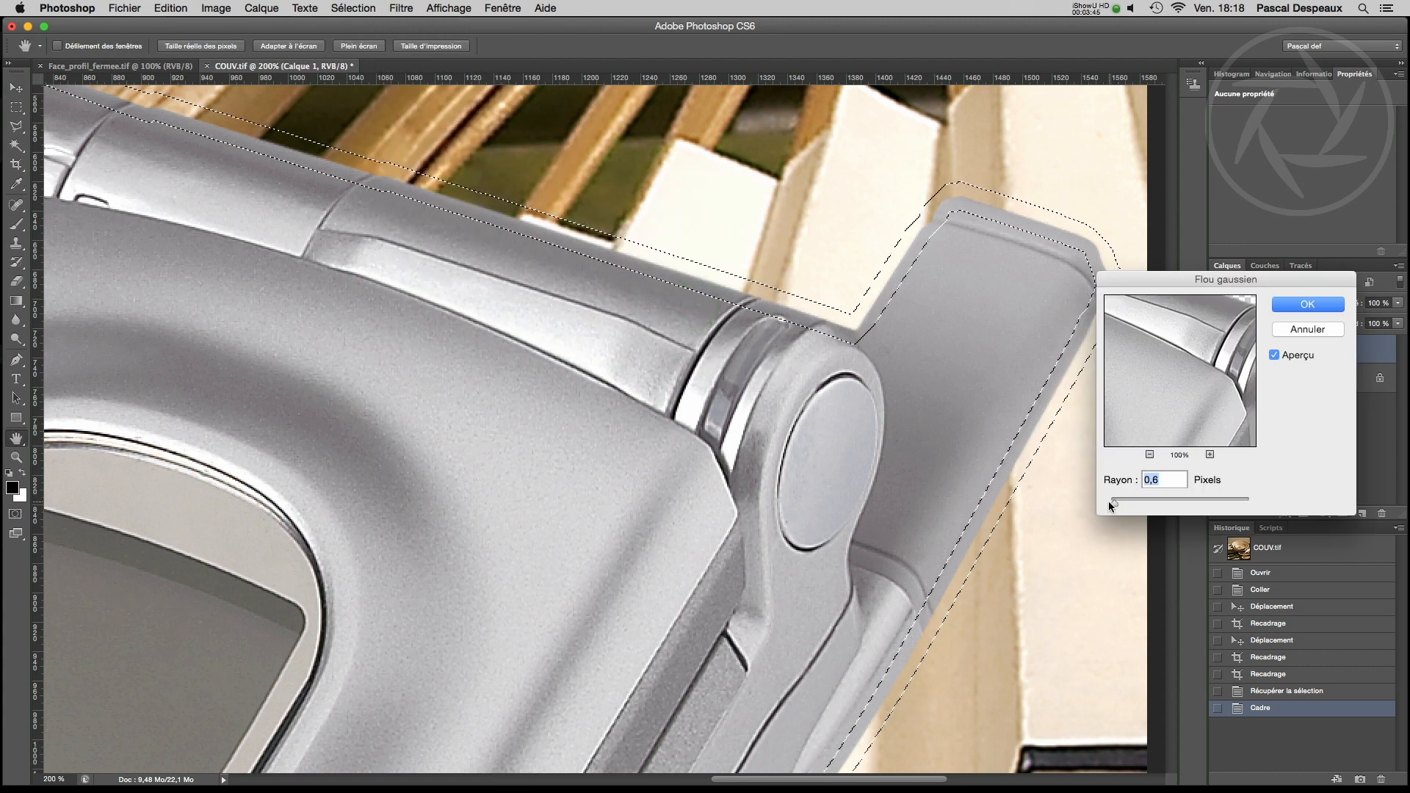
{"action": "left_click_drag", "start_coordinate": [1109, 503], "coordinate": [1116, 505]}
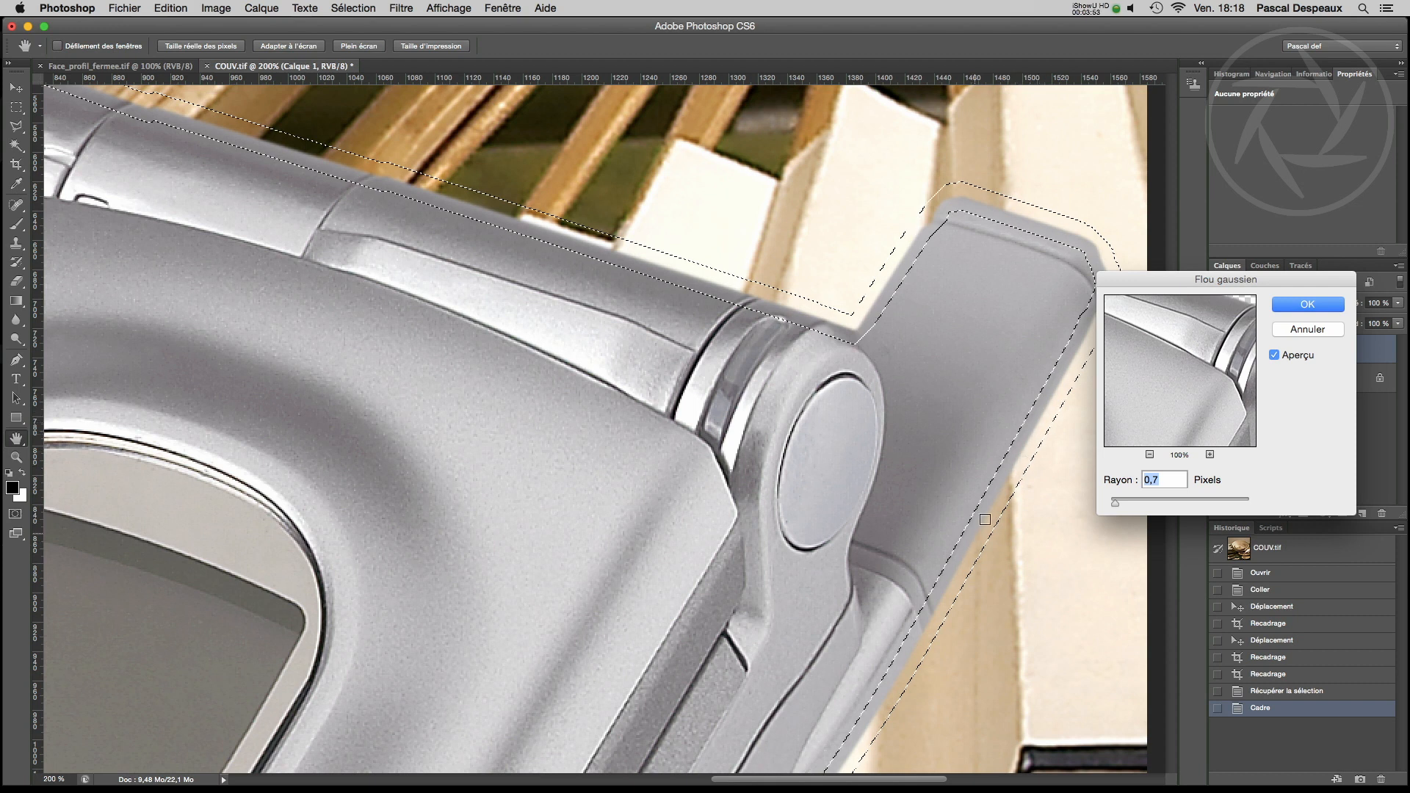
{"action": "left_click_drag", "start_coordinate": [1116, 505], "coordinate": [1114, 507]}
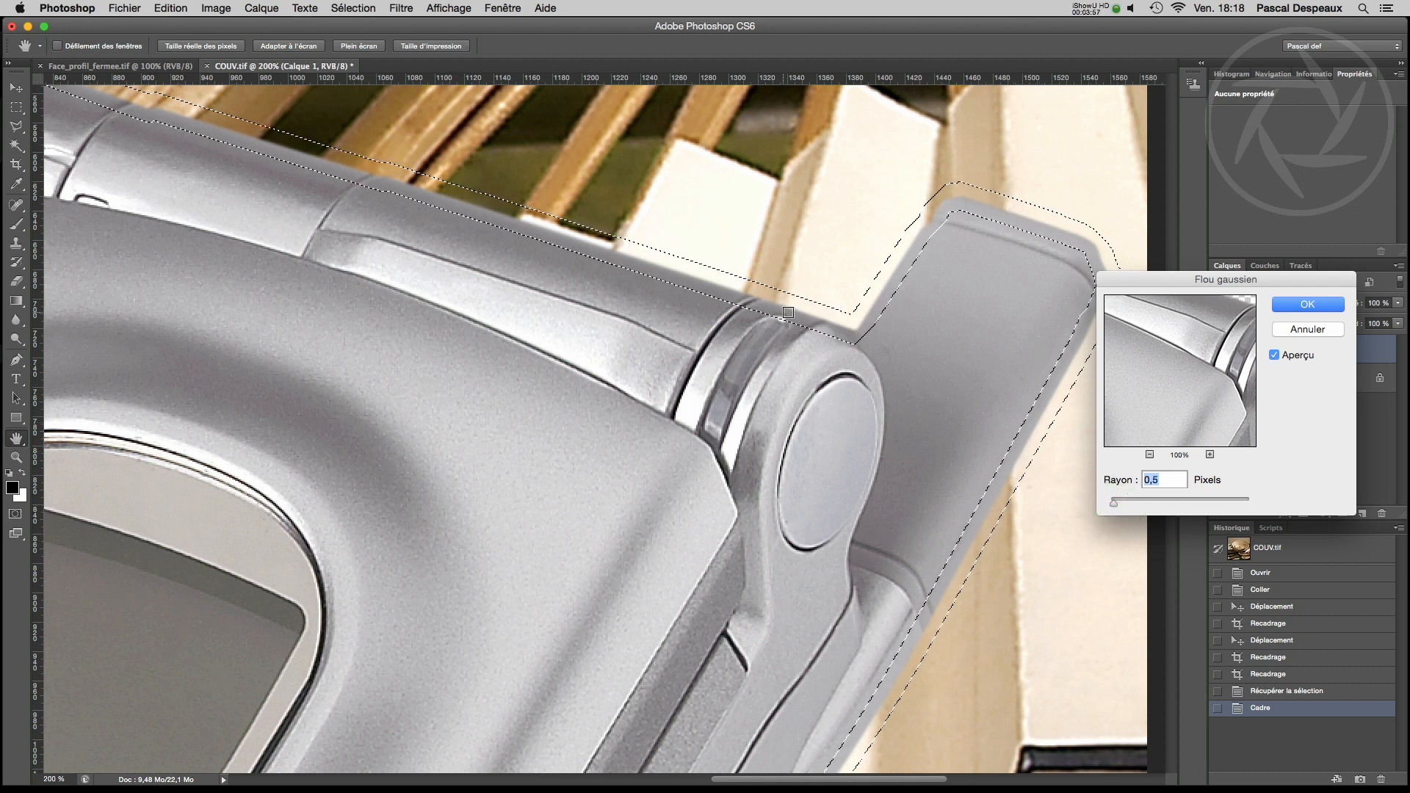
Compare the phone's hinge edge with and without the blur preview at 300% magnification.
{"action": "left_click", "coordinate": [1276, 356]}
{"action": "key", "text": "super+plus"}
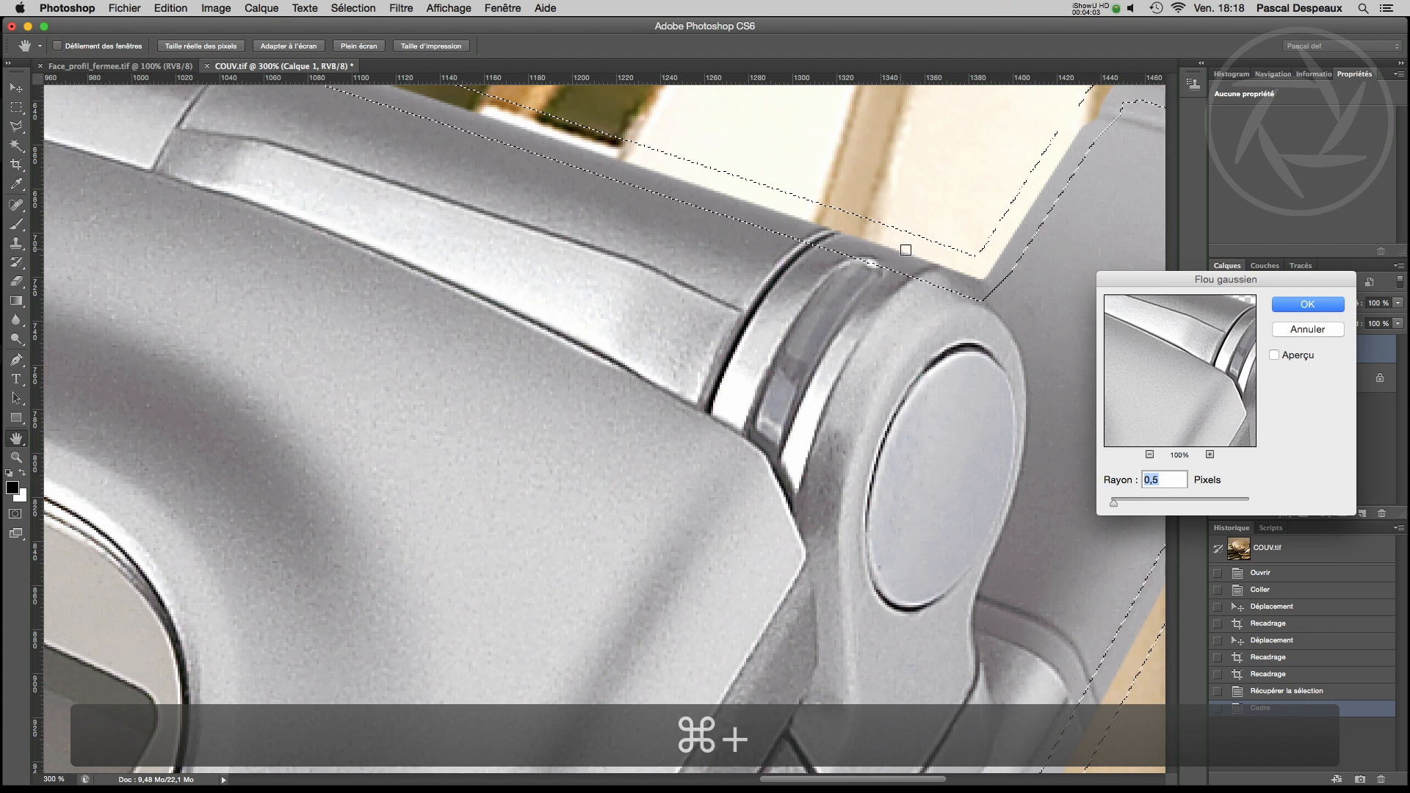
{"action": "left_click", "coordinate": [1274, 354]}
{"action": "left_click", "coordinate": [1275, 355]}
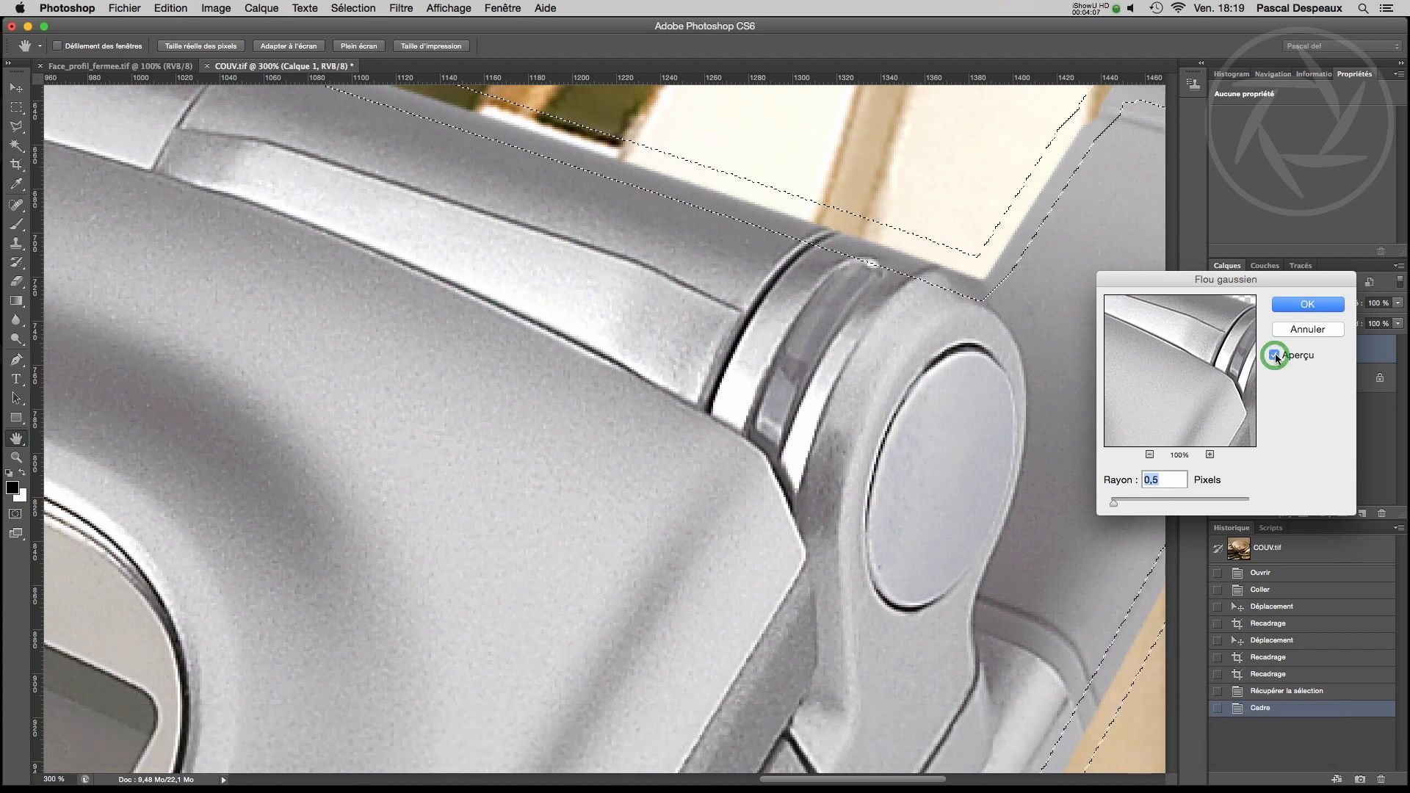
{"action": "left_click", "coordinate": [1276, 356]}
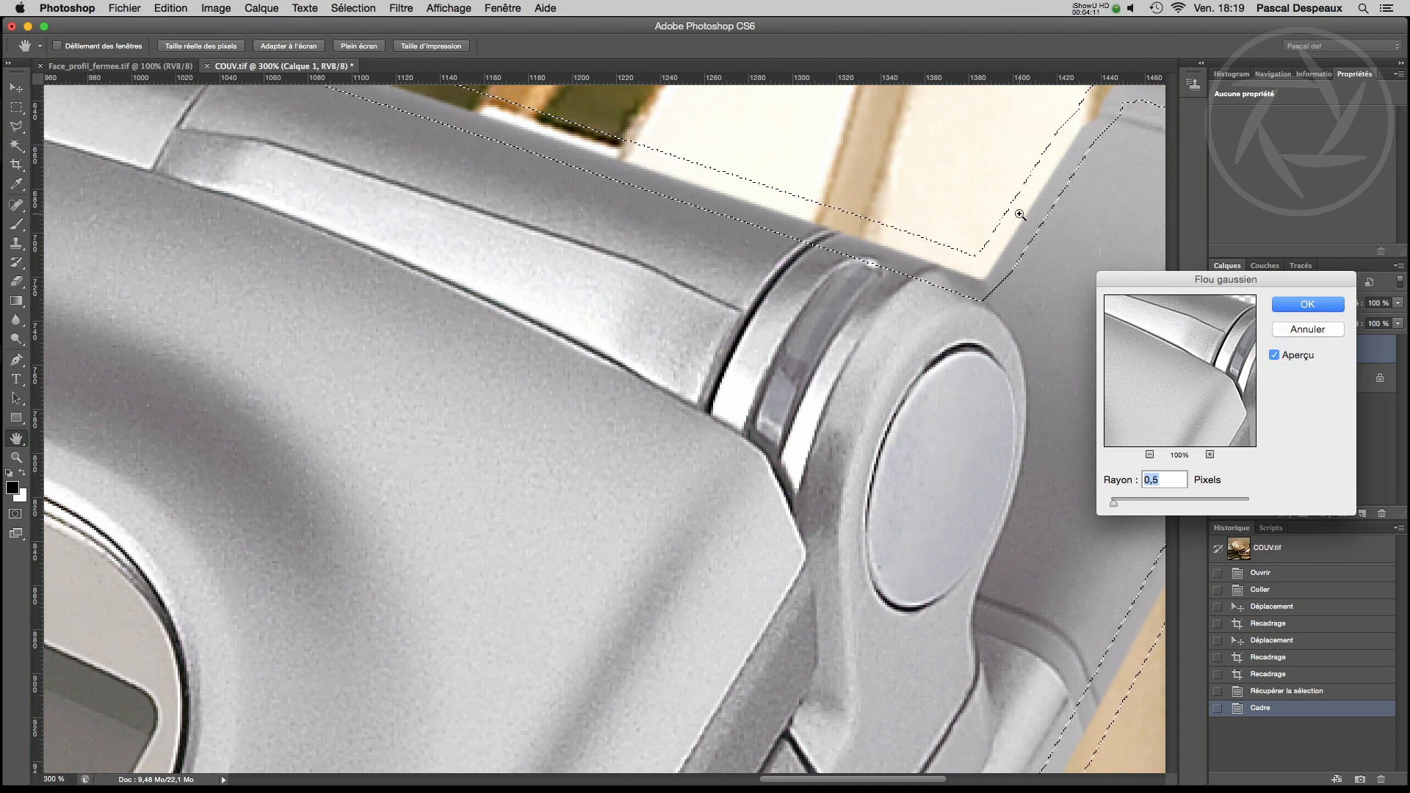
{"action": "key", "text": "super+minus"}
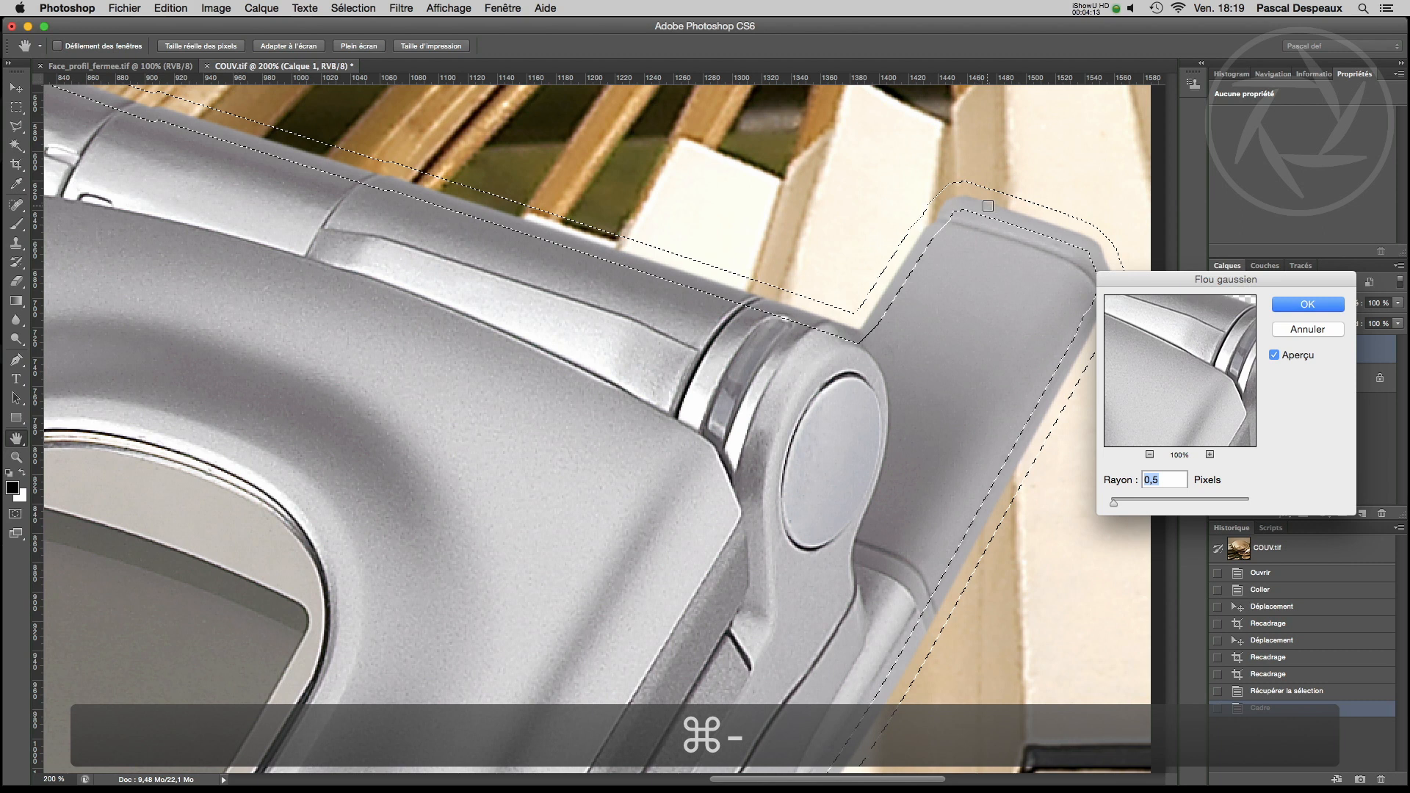
Follow the blurred contour down to the phone's lower end and hide the selection outline there.
{"action": "left_click_drag", "start_coordinate": [1291, 280], "coordinate": [1340, 275]}
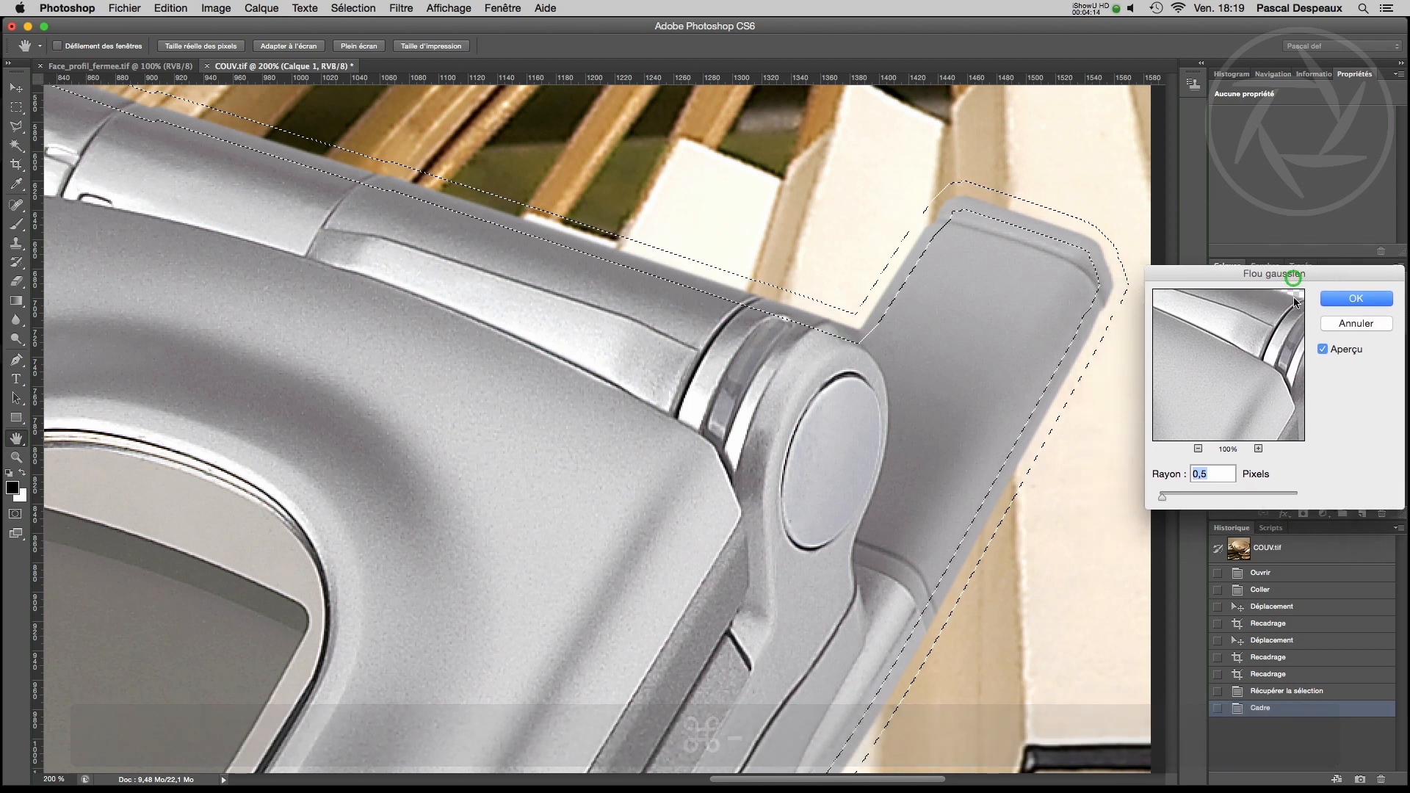
{"action": "left_click", "coordinate": [612, 513]}
{"action": "left_click_drag", "start_coordinate": [488, 602], "coordinate": [727, 495]}
{"action": "left_click_drag", "start_coordinate": [330, 642], "coordinate": [1168, 289]}
{"action": "left_click_drag", "start_coordinate": [535, 558], "coordinate": [627, 432]}
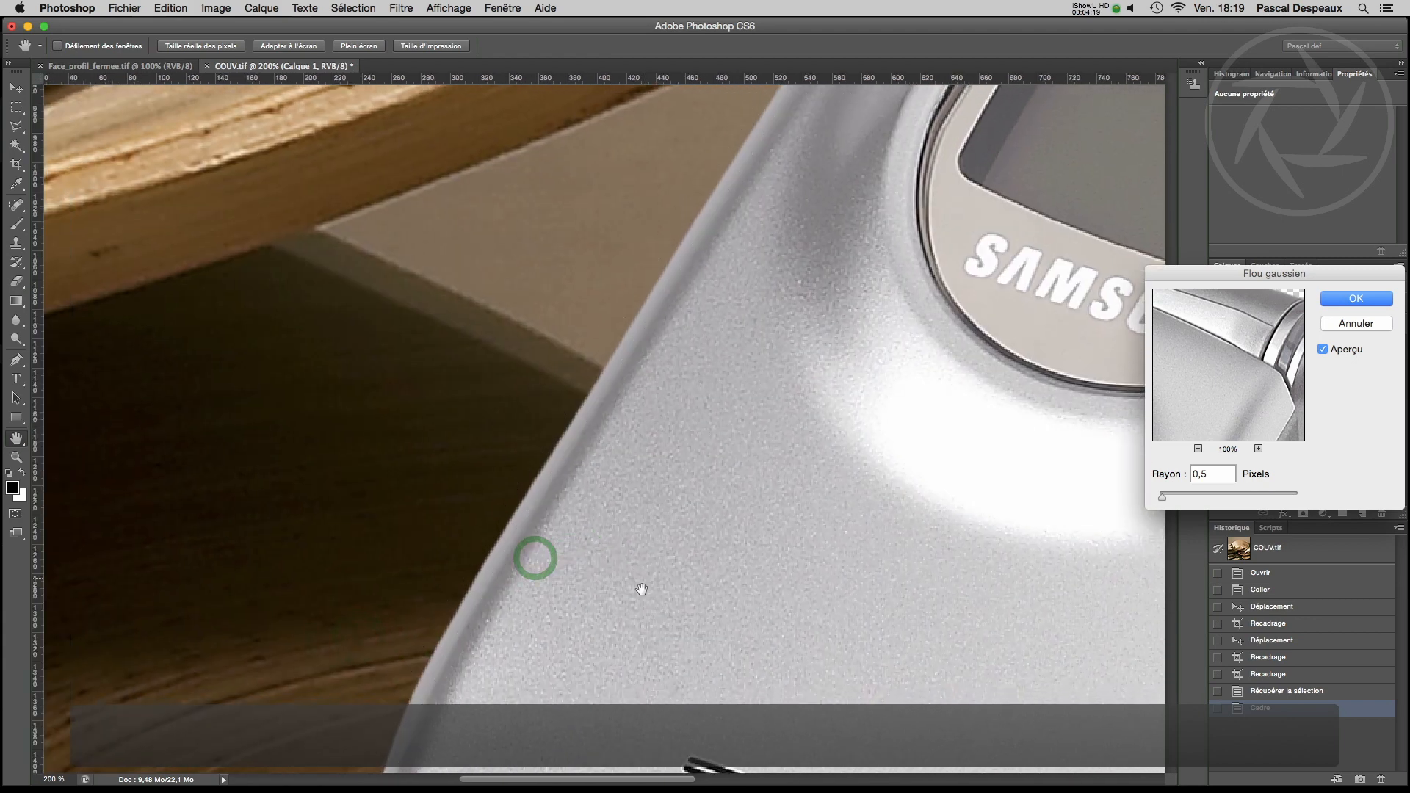
{"action": "left_click_drag", "start_coordinate": [639, 588], "coordinate": [607, 541]}
{"action": "left_click_drag", "start_coordinate": [609, 597], "coordinate": [538, 252]}
{"action": "left_click_drag", "start_coordinate": [752, 682], "coordinate": [642, 342]}
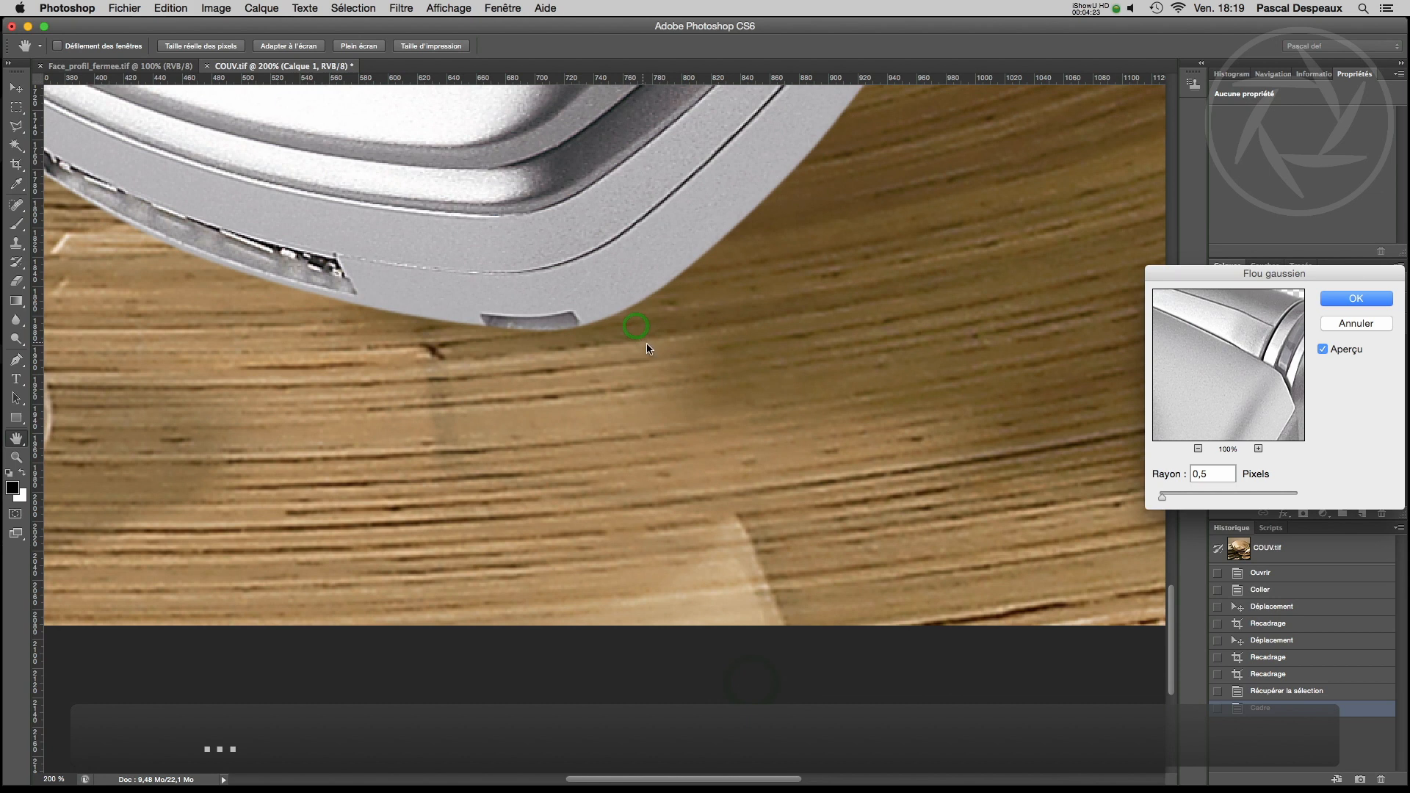
{"action": "left_click", "coordinate": [450, 7]}
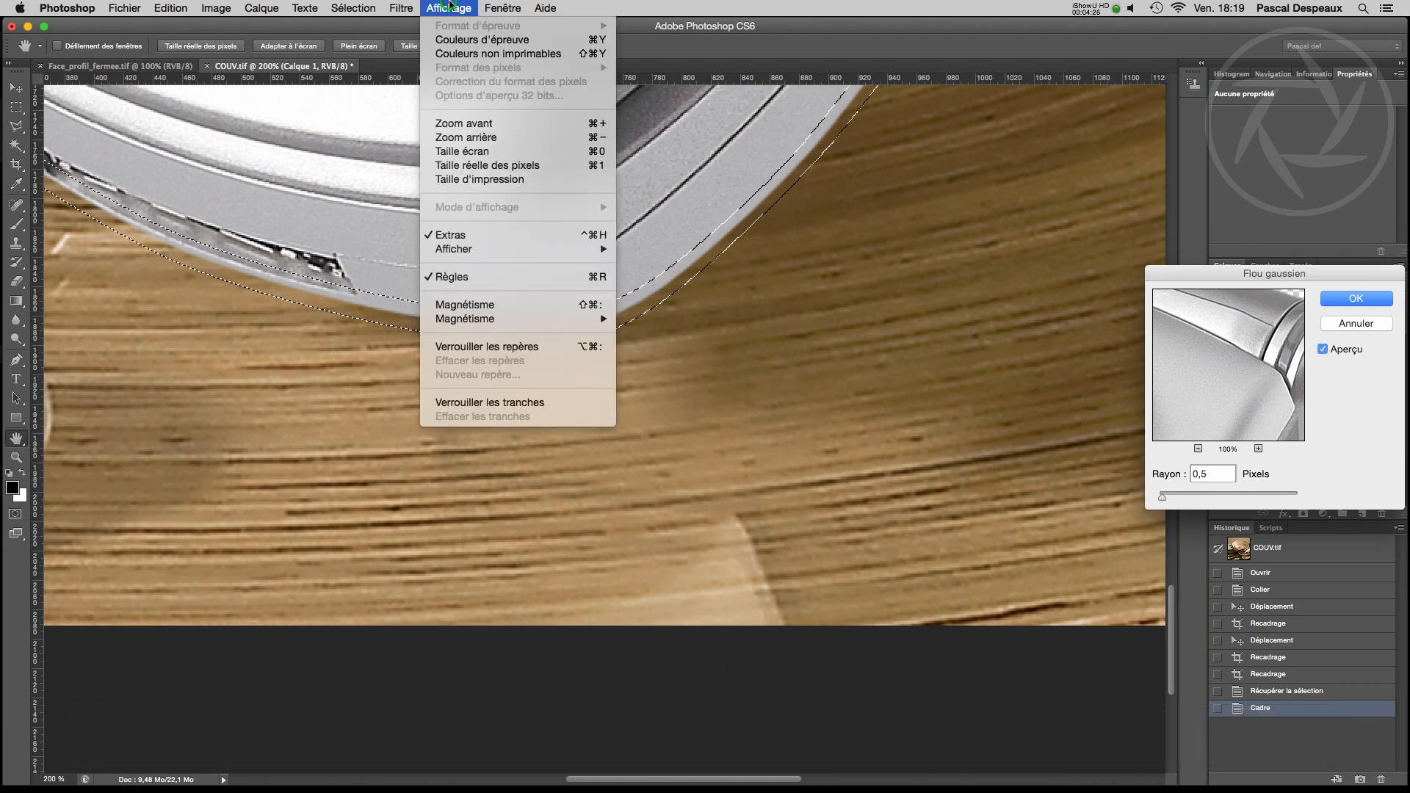
{"action": "left_click", "coordinate": [464, 233]}
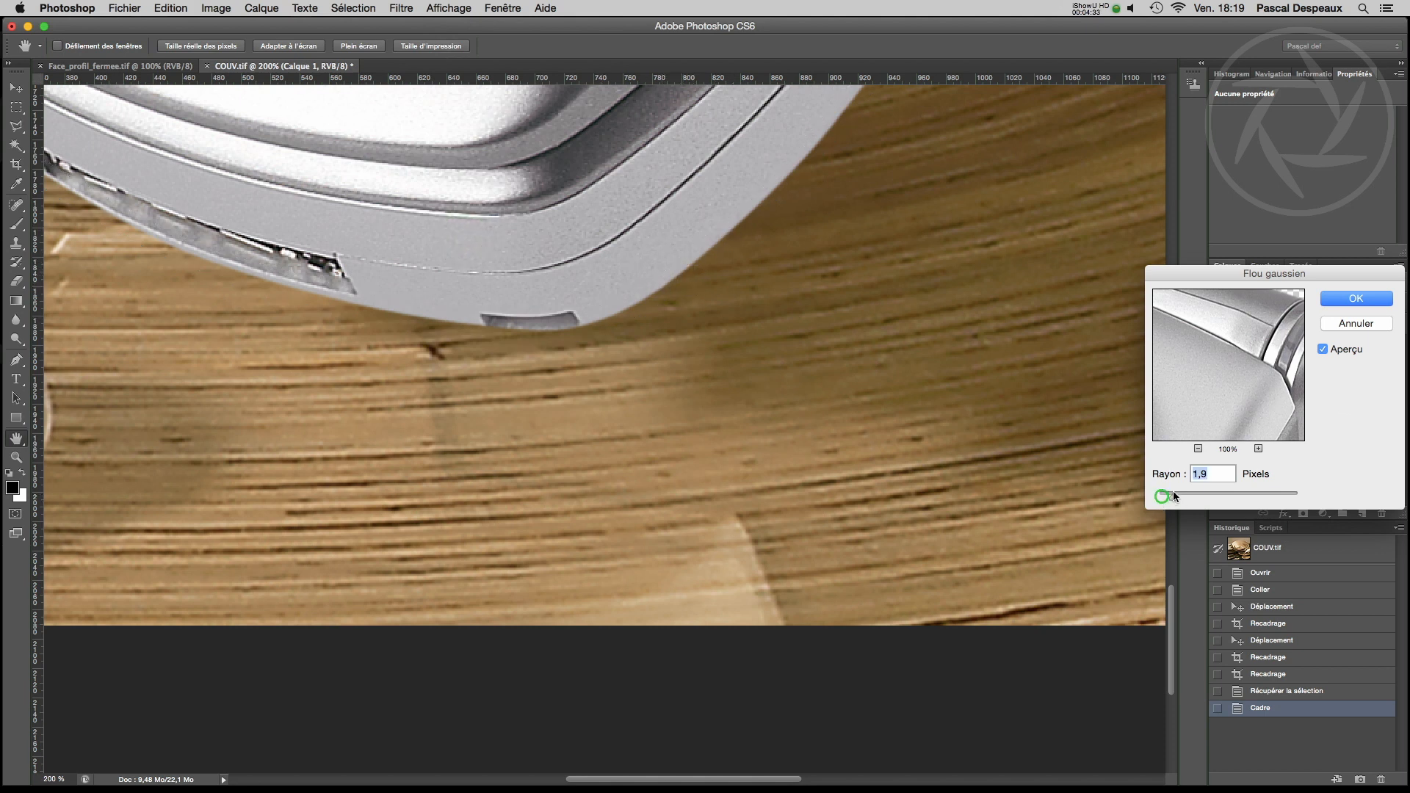
Set the Gaussian Blur radius to 0.7 pixels and compare the preview on the phone's lower edge at 100%.
{"action": "left_click_drag", "start_coordinate": [1159, 503], "coordinate": [1163, 498]}
{"action": "left_click_drag", "start_coordinate": [574, 355], "coordinate": [696, 594]}
{"action": "key", "text": "super+minus"}
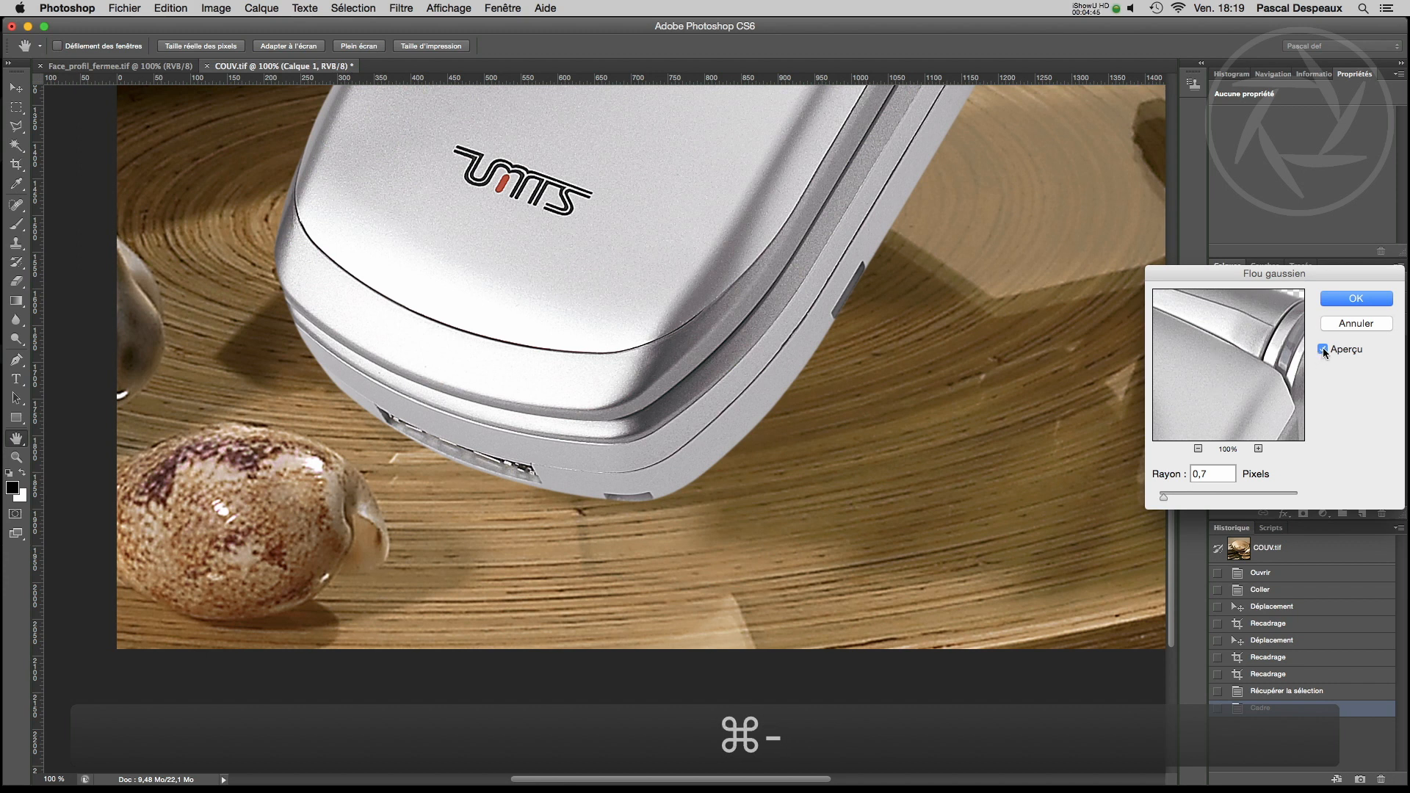
{"action": "left_click", "coordinate": [1323, 349]}
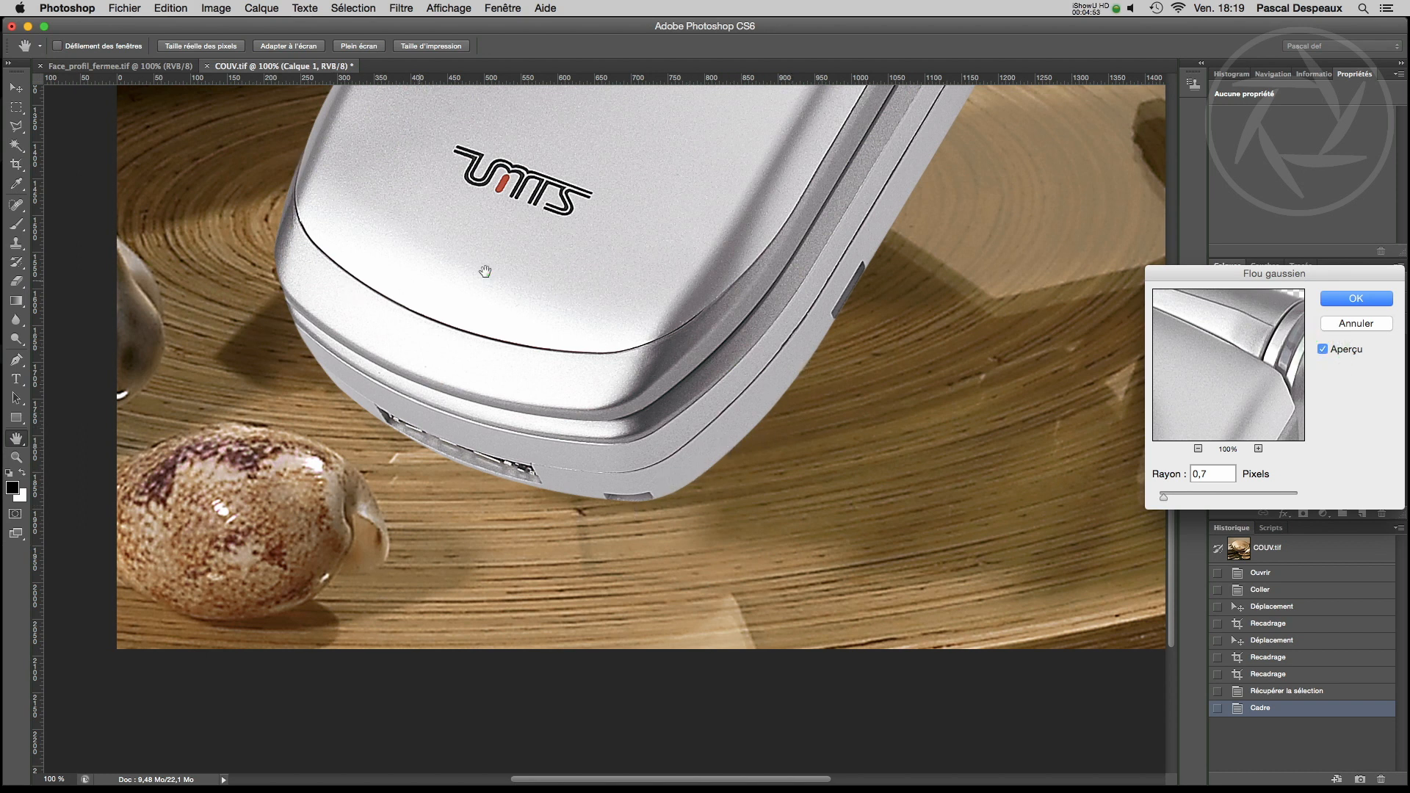
Check the blur preview on the phone's upper contour and antenna, and apply the Gaussian Blur.
{"action": "left_click_drag", "start_coordinate": [485, 272], "coordinate": [473, 354]}
{"action": "left_click_drag", "start_coordinate": [830, 209], "coordinate": [498, 698]}
{"action": "left_click_drag", "start_coordinate": [794, 285], "coordinate": [732, 405]}
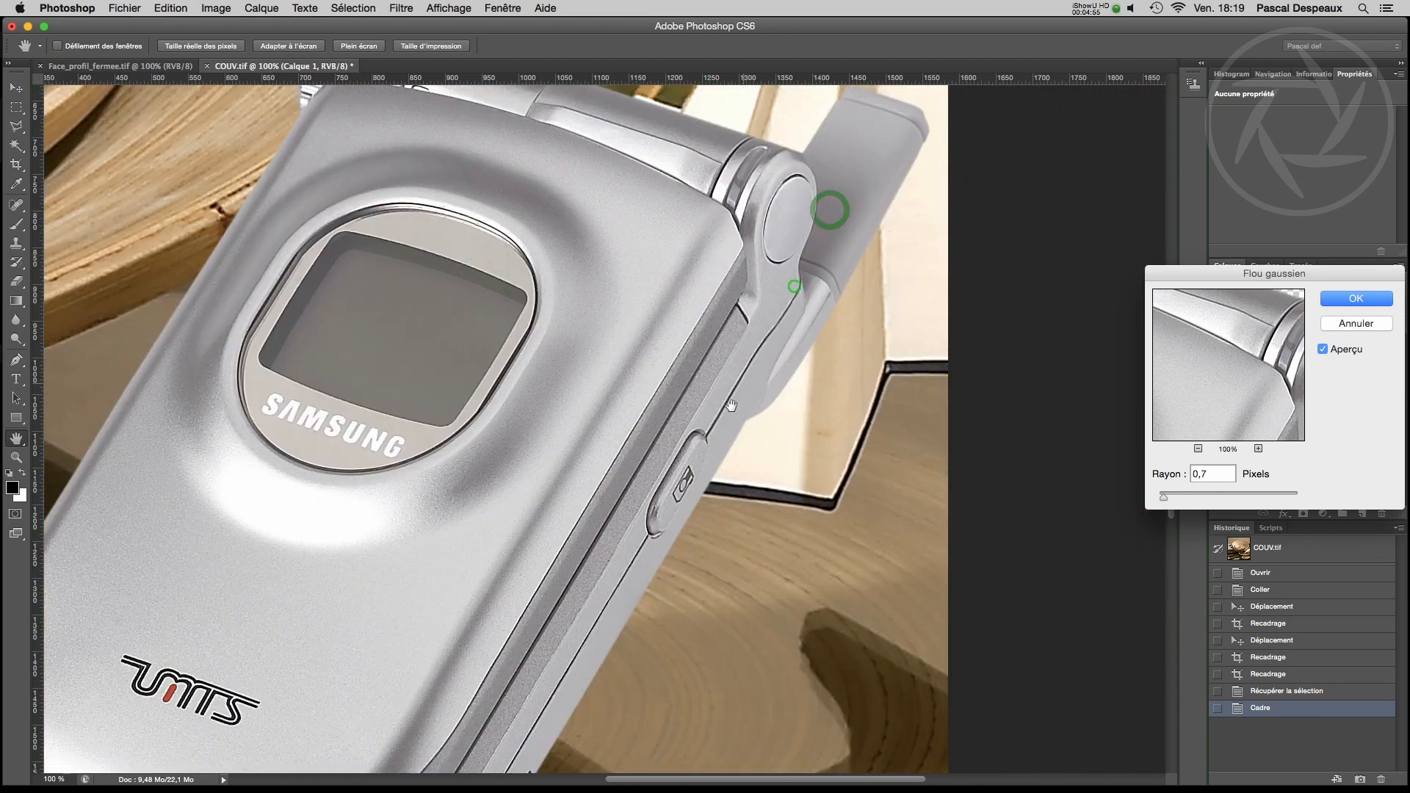
{"action": "left_click", "coordinate": [1323, 349]}
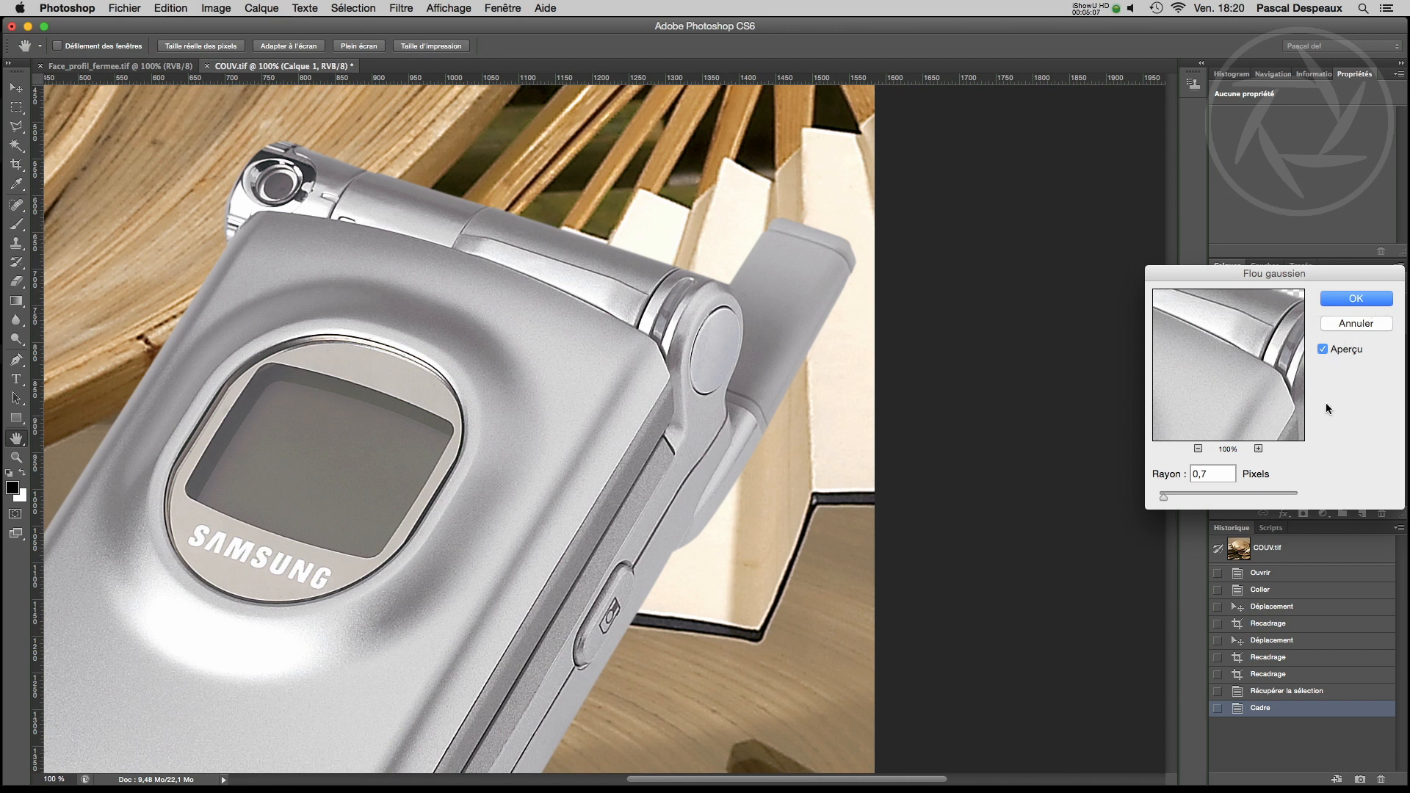
{"action": "key", "text": "super+0"}
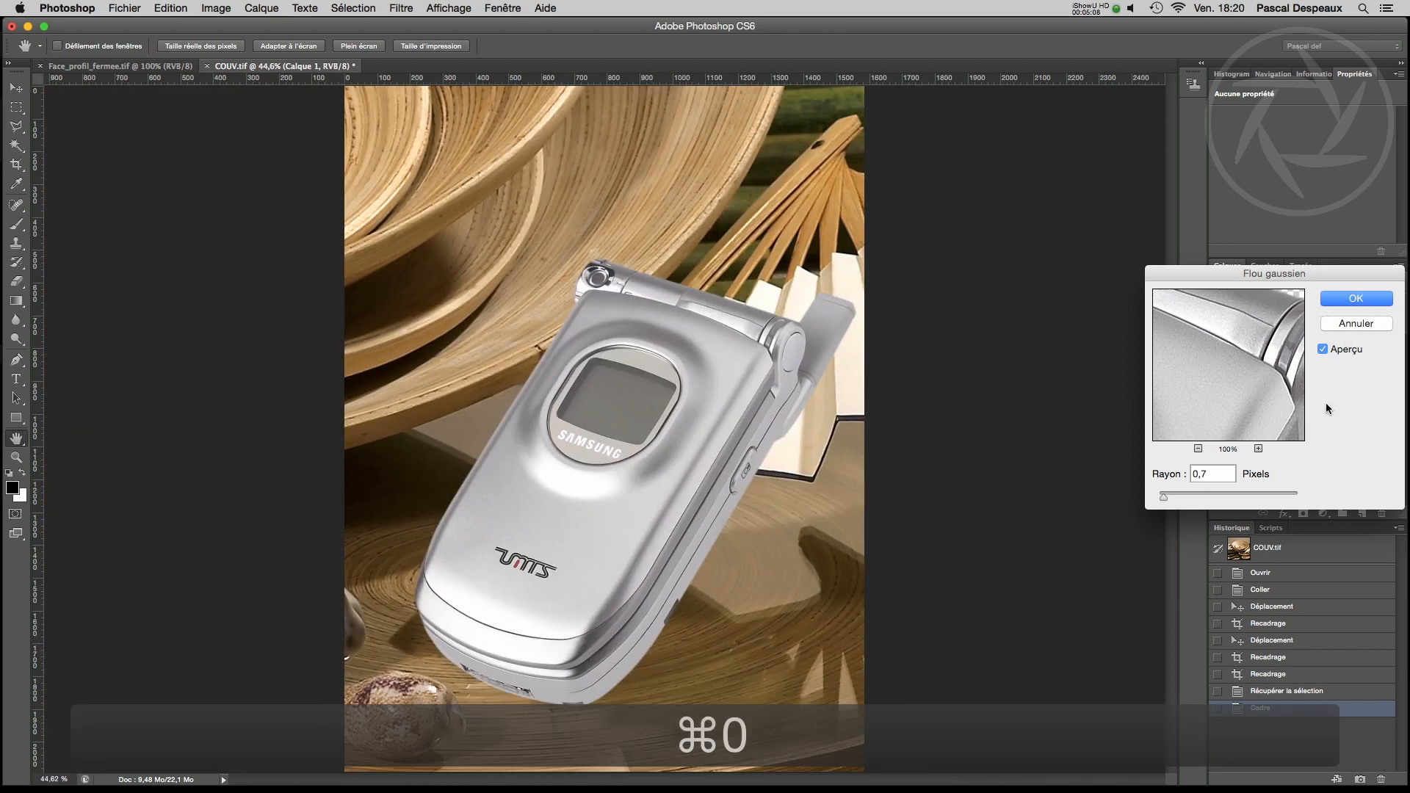
{"action": "left_click", "coordinate": [1337, 298]}
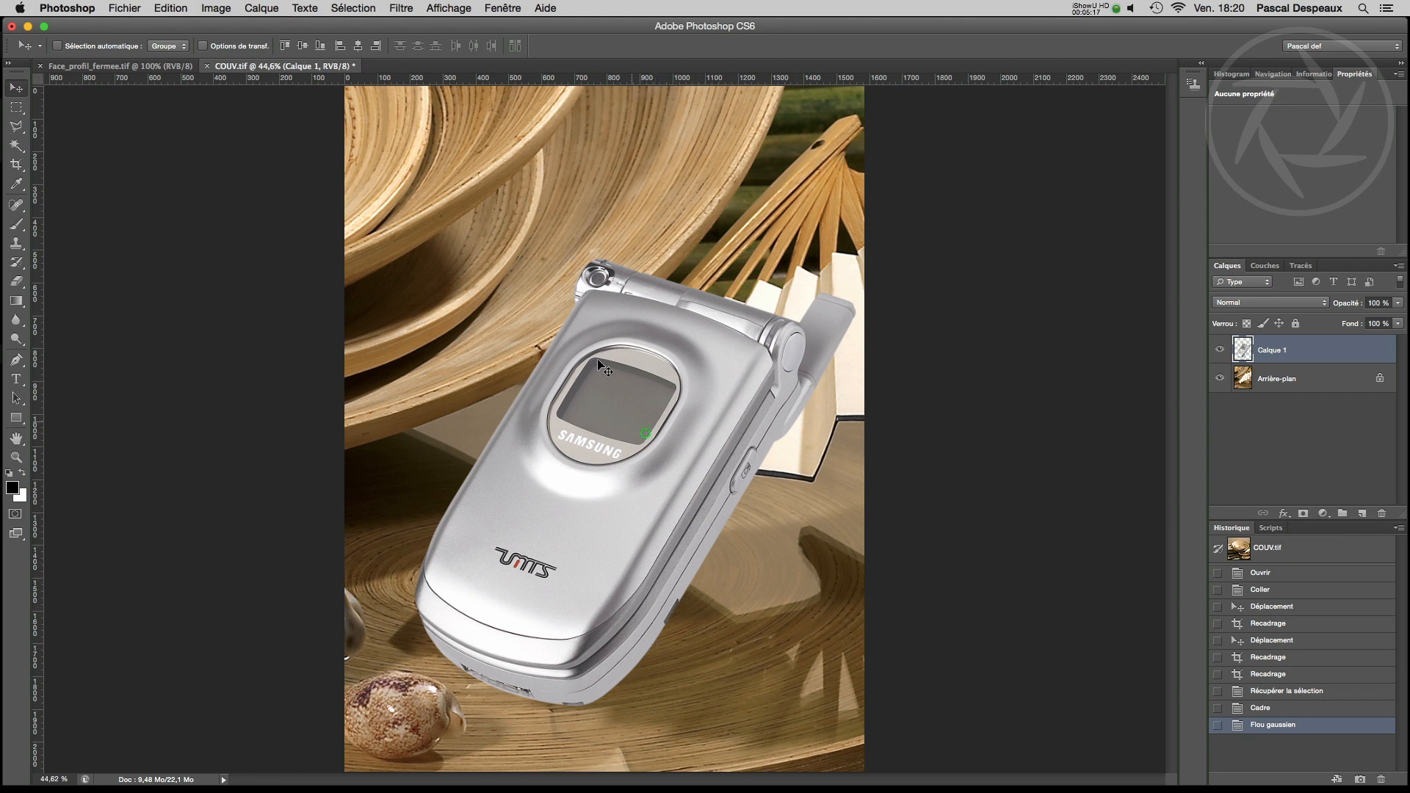
Load the phone's full outline as a selection again and add a new empty layer above the phone layer.
{"action": "left_click", "coordinate": [359, 8]}
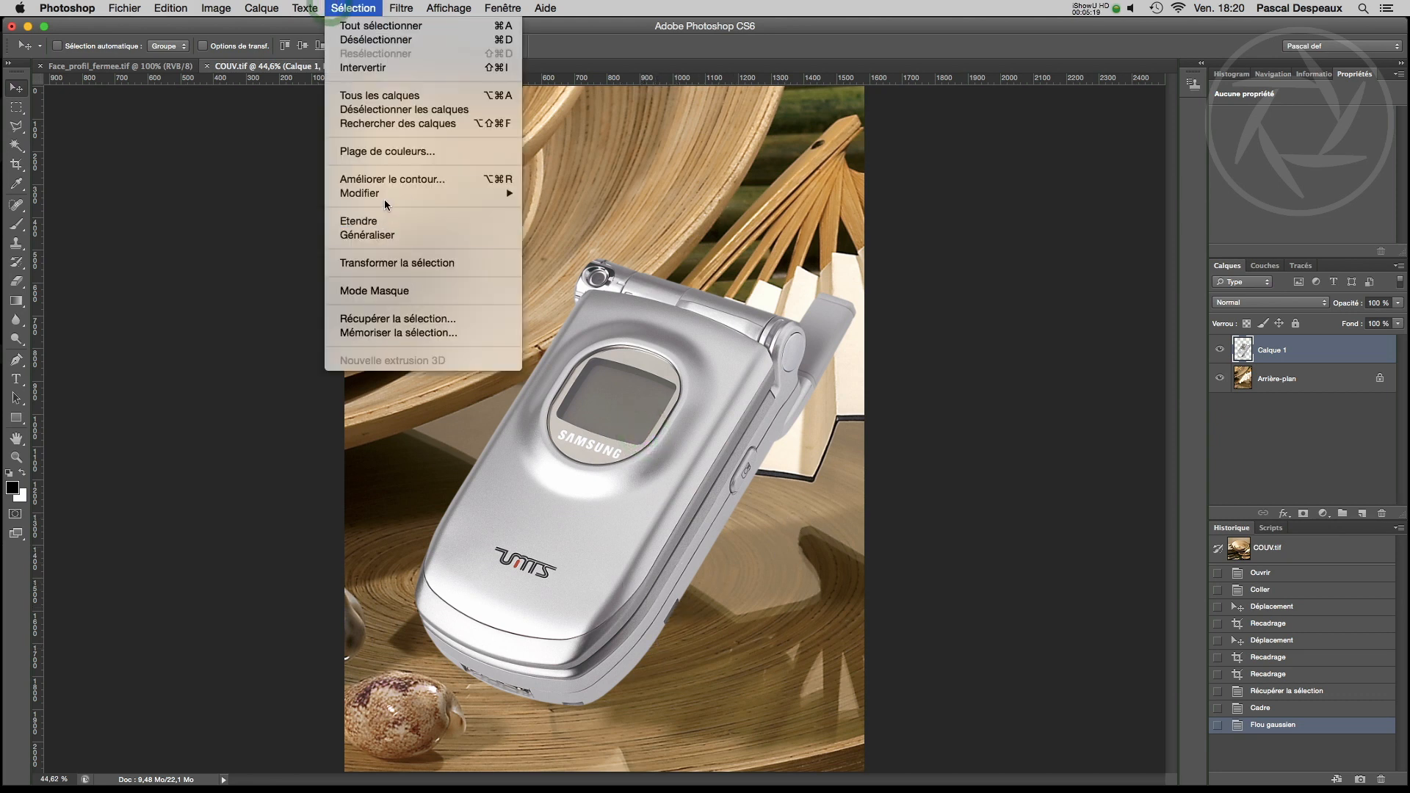
{"action": "mouse_move", "coordinate": [385, 194]}
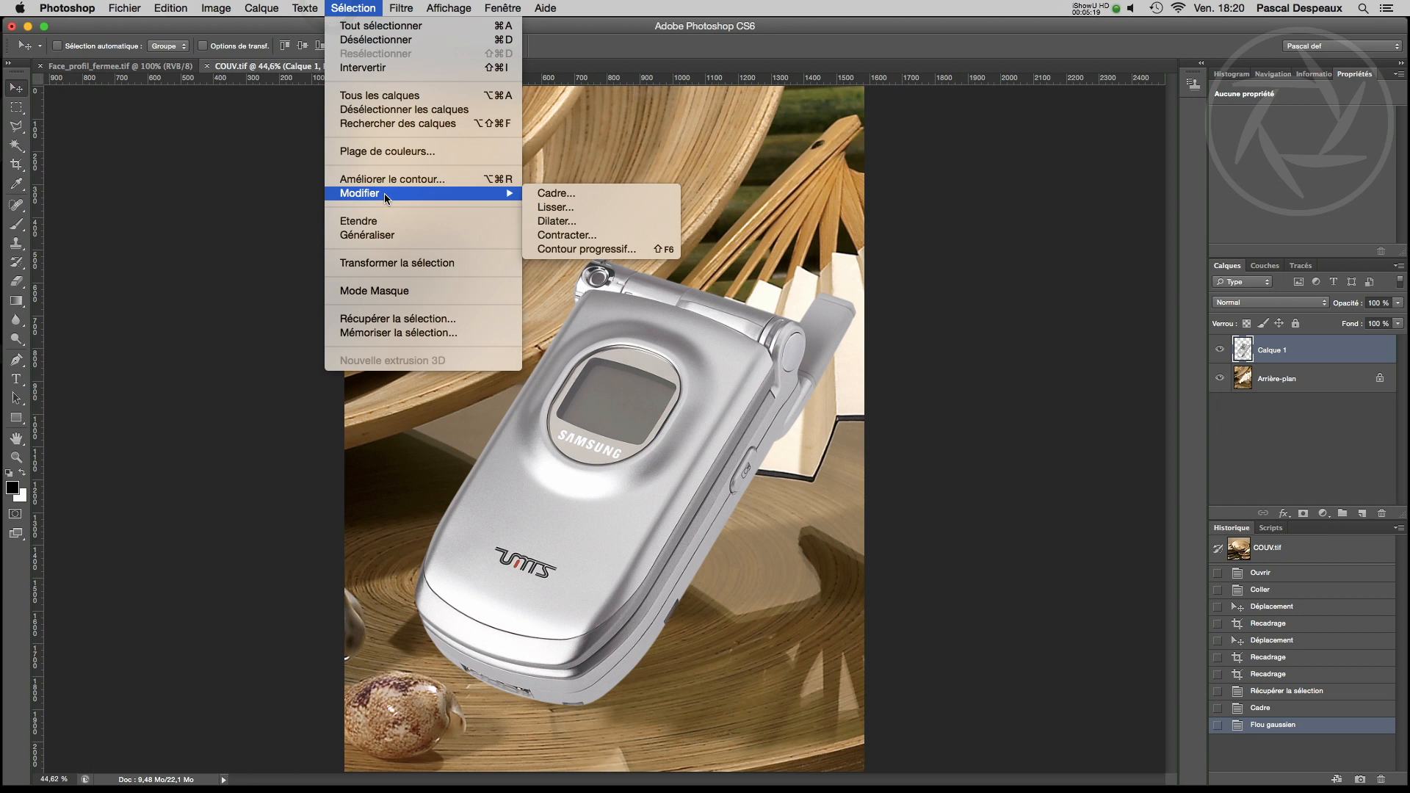
{"action": "left_click", "coordinate": [405, 320]}
{"action": "left_click", "coordinate": [837, 308]}
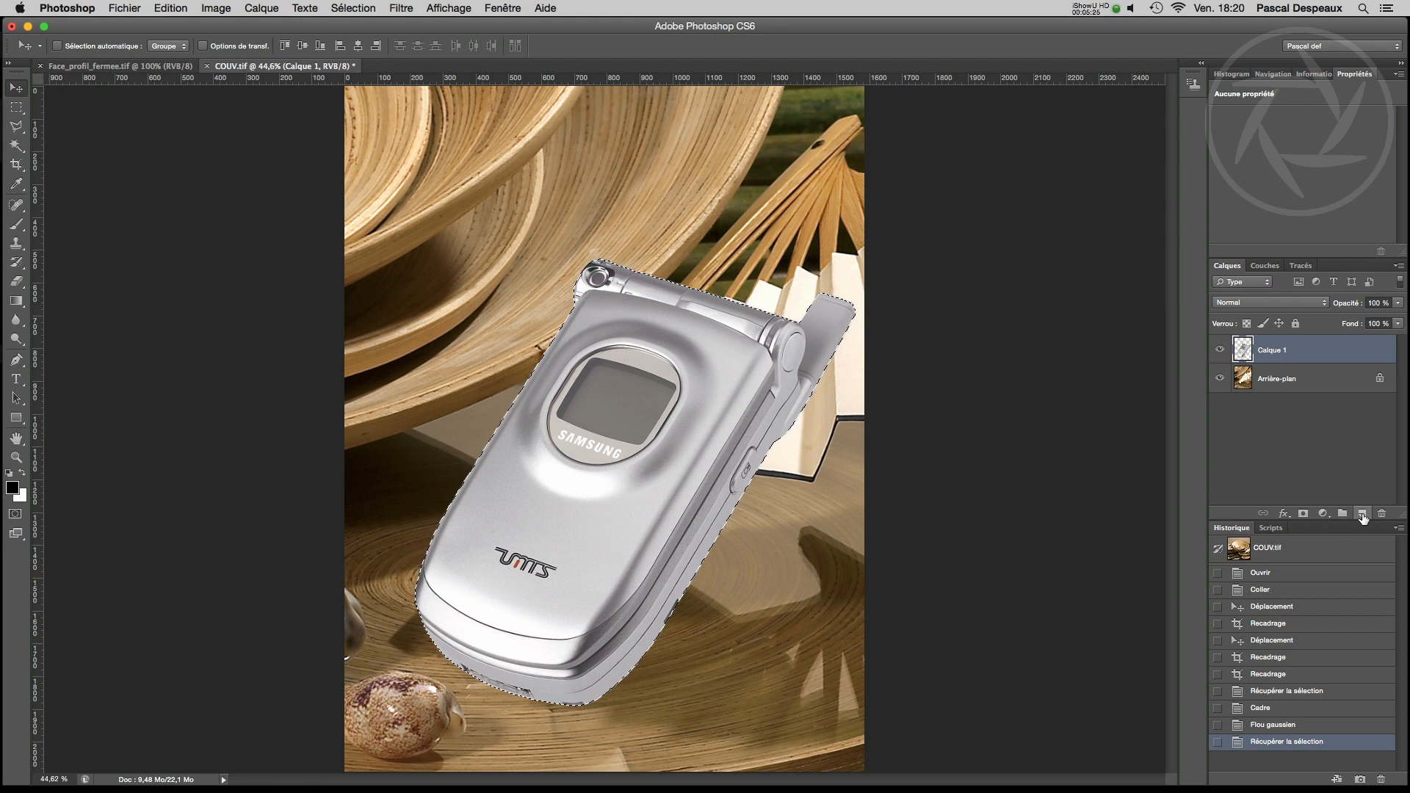
{"action": "left_click", "coordinate": [1361, 516]}
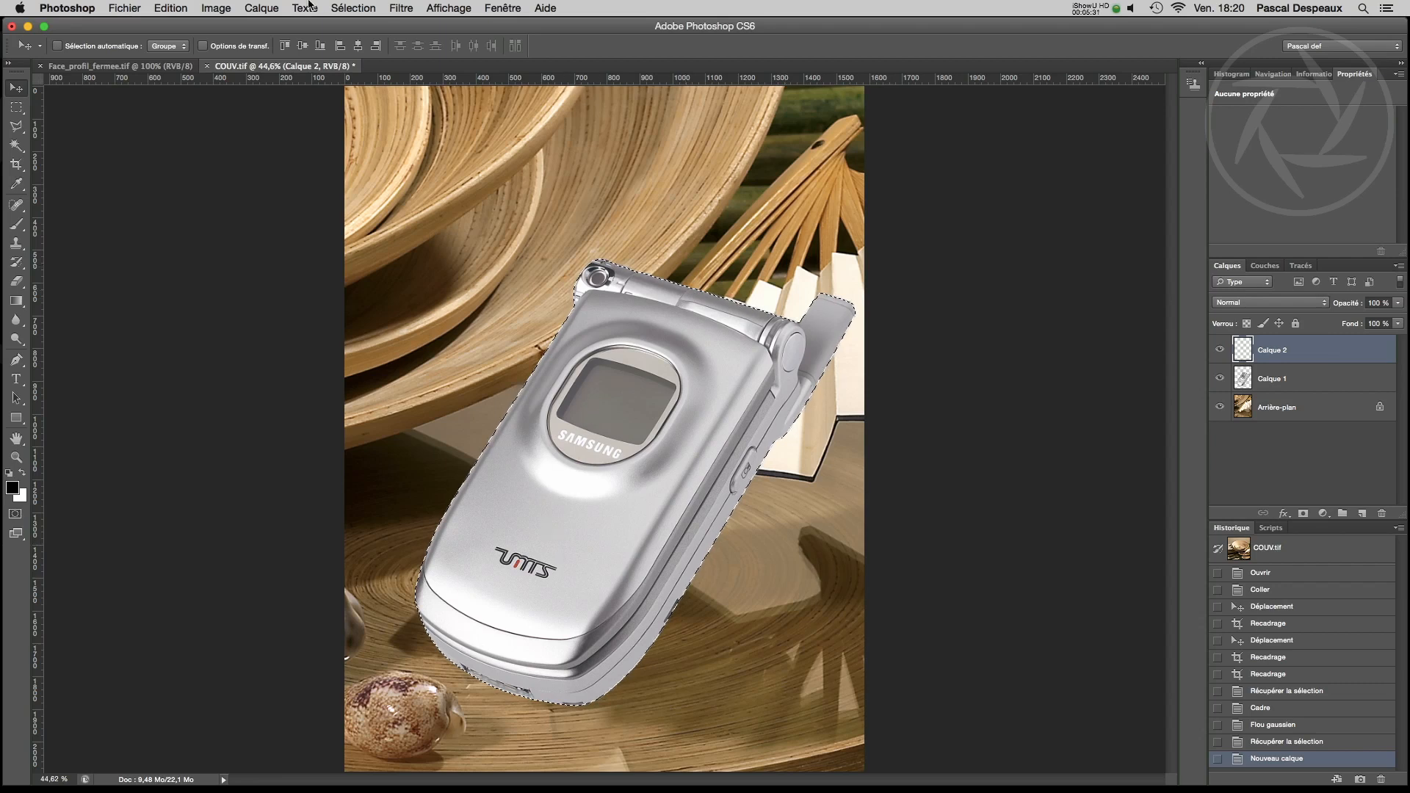
Contract the phone selection by 40 pixels.
{"action": "left_click", "coordinate": [338, 8]}
{"action": "mouse_move", "coordinate": [376, 193]}
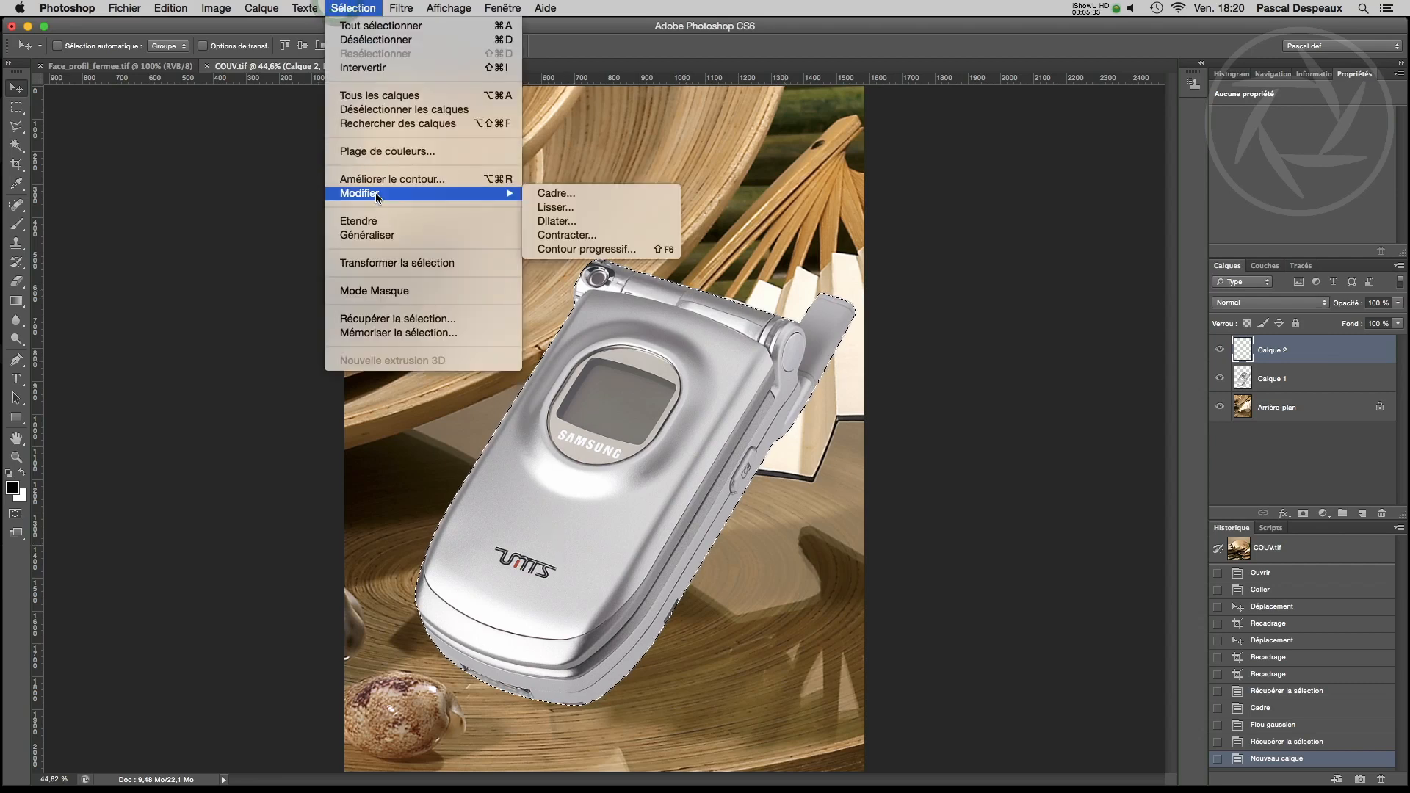
{"action": "left_click", "coordinate": [547, 234]}
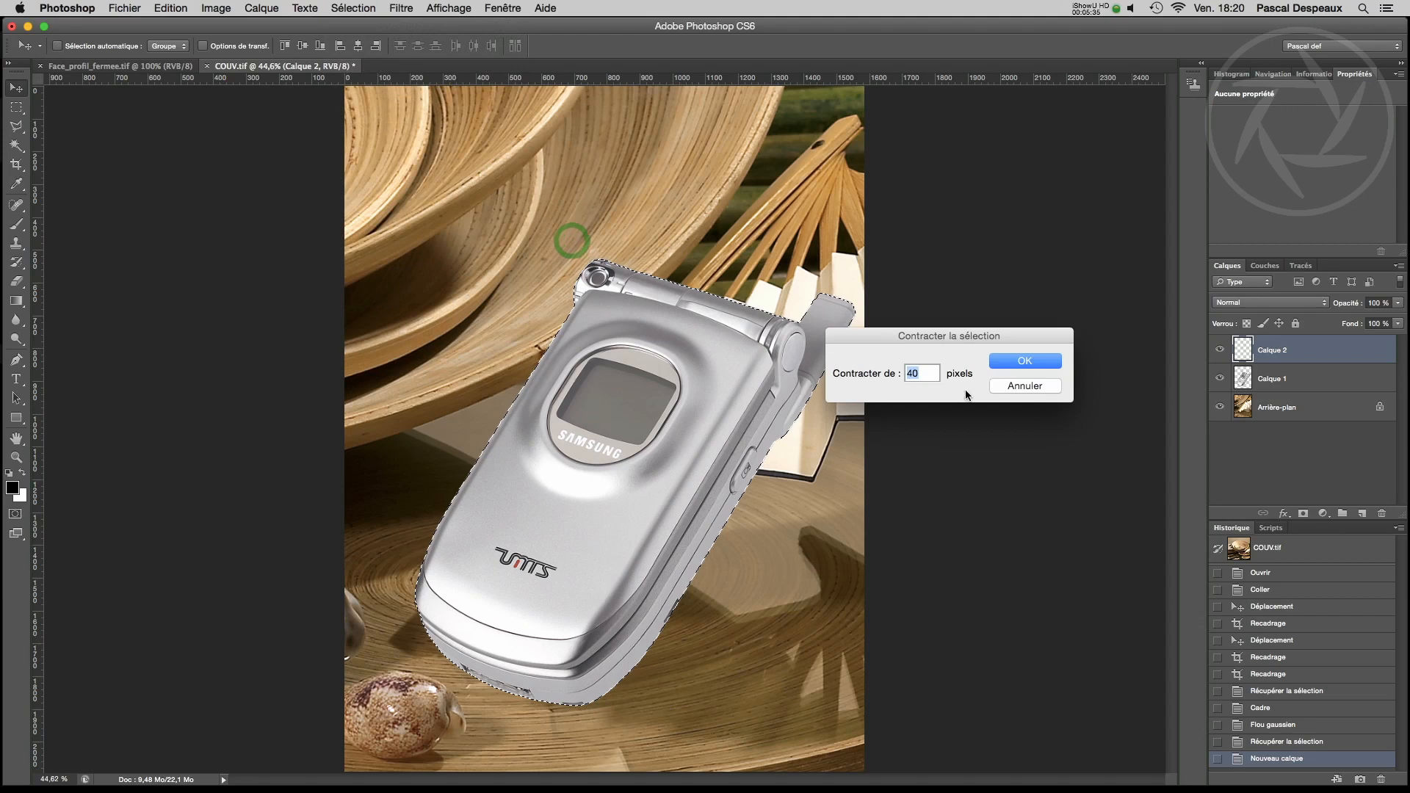
{"action": "left_click", "coordinate": [1015, 363]}
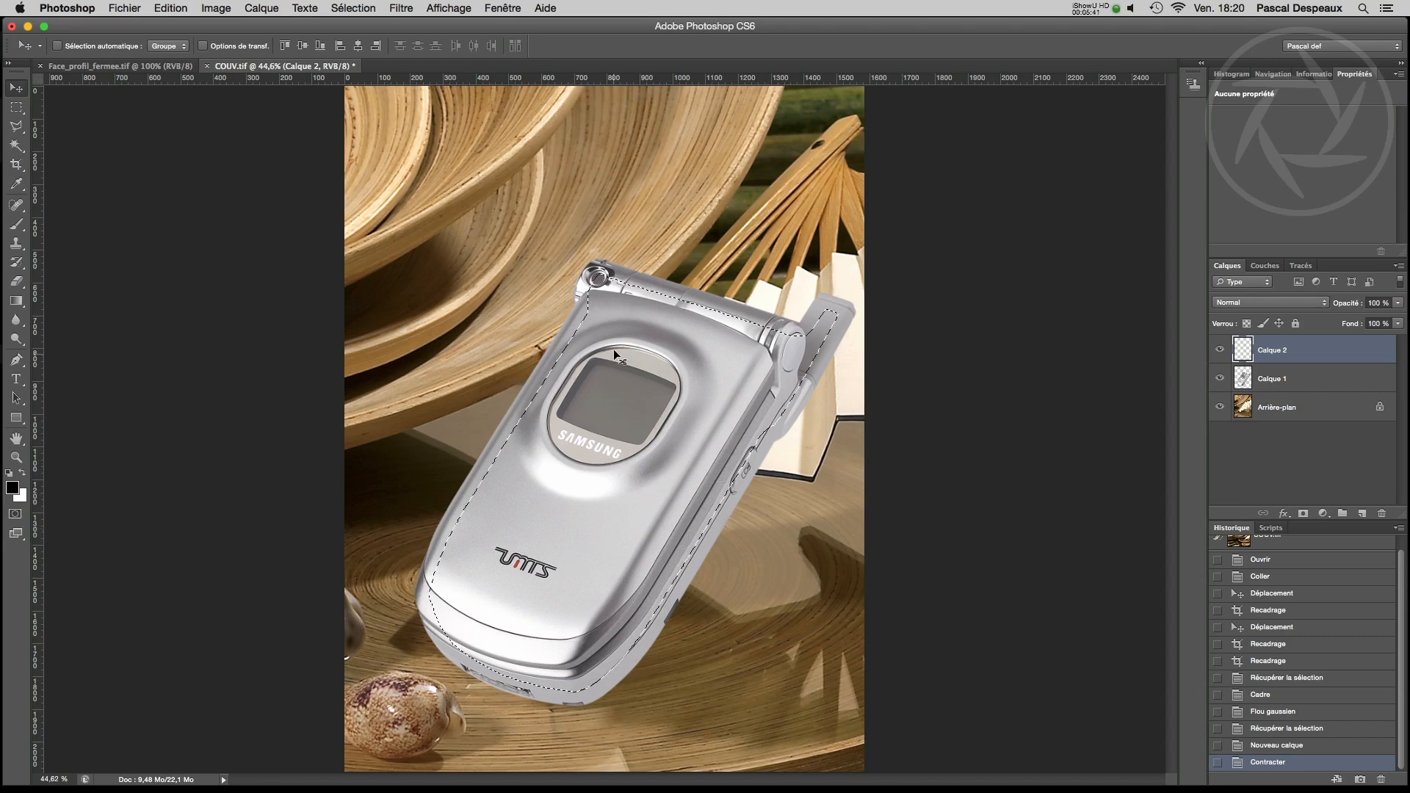
Fill the contracted phone selection on the new empty layer with the black foreground colour.
{"action": "left_click", "coordinate": [1220, 378]}
{"action": "left_click", "coordinate": [1220, 378]}
{"action": "left_click", "coordinate": [127, 5]}
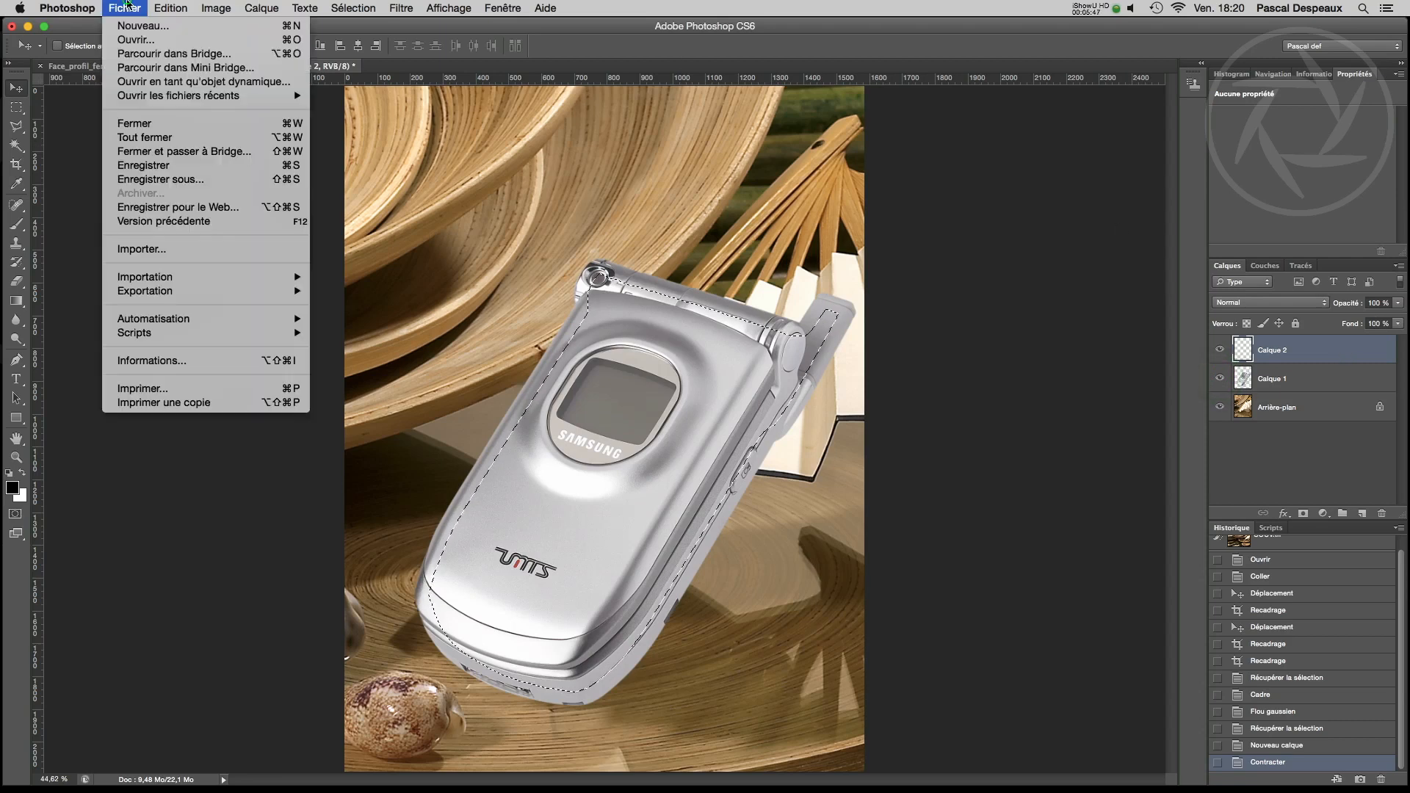
{"action": "mouse_move", "coordinate": [171, 8]}
{"action": "left_click", "coordinate": [165, 254]}
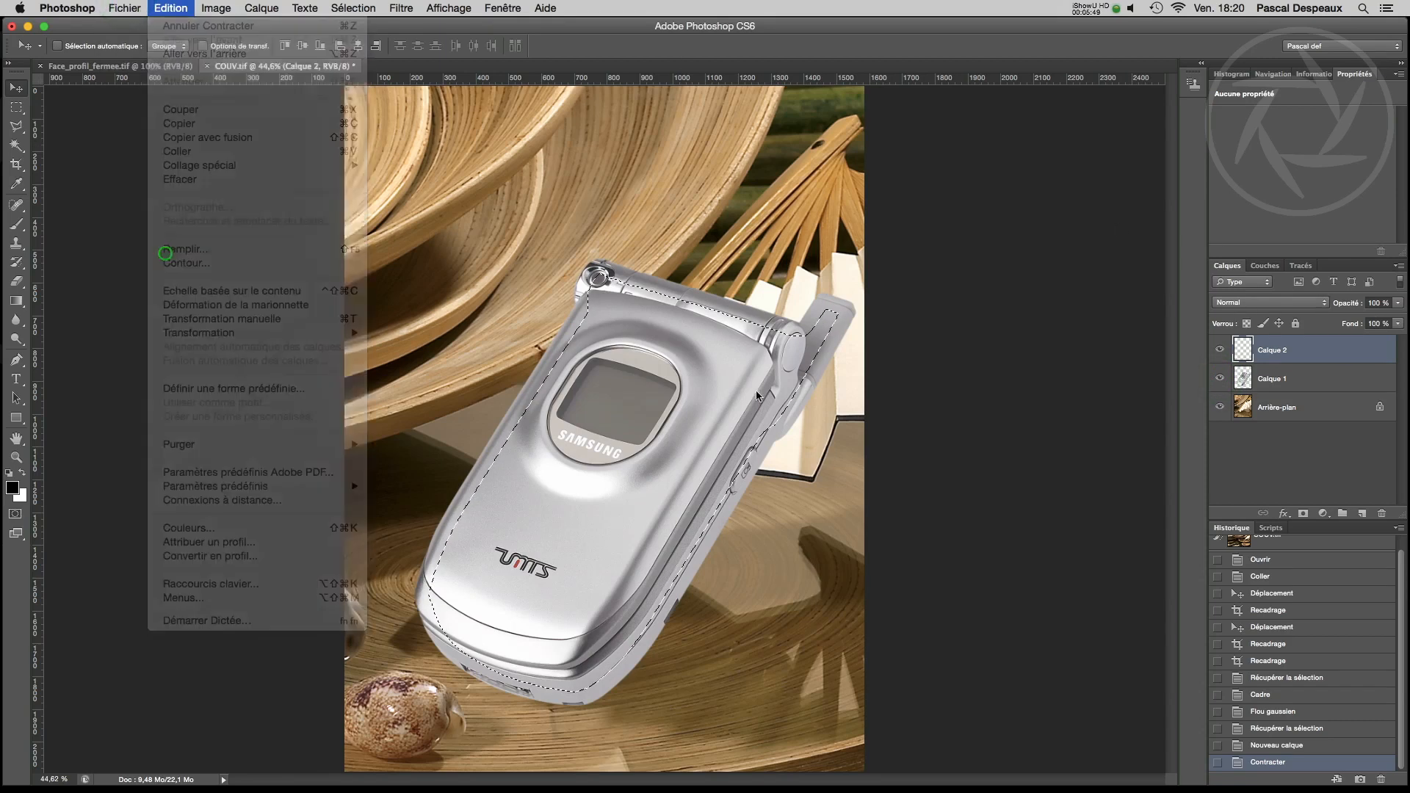
{"action": "key", "text": "Return"}
{"action": "key", "text": "v"}
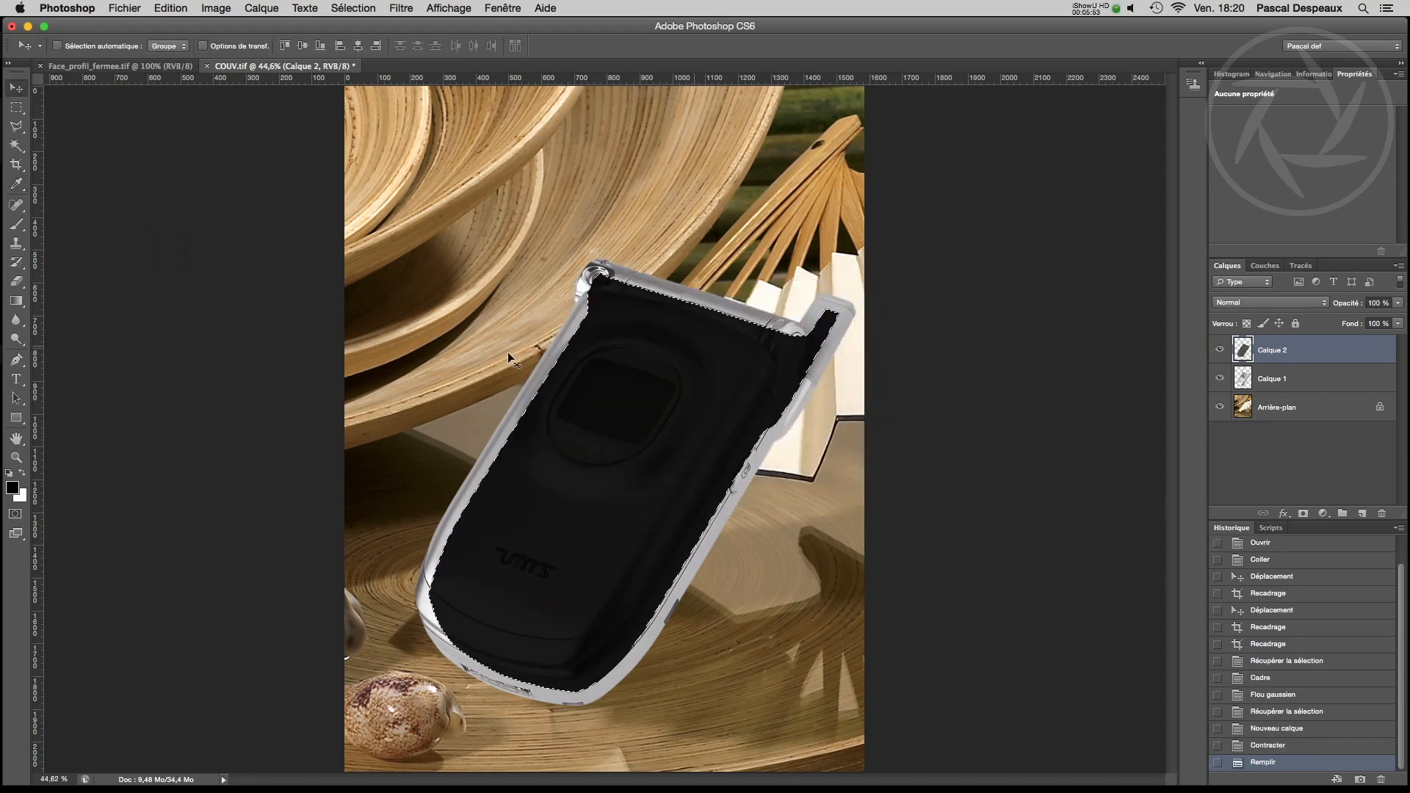
Turn the selection around the black fill into a border 120 pixels wide.
{"action": "left_click", "coordinate": [353, 7]}
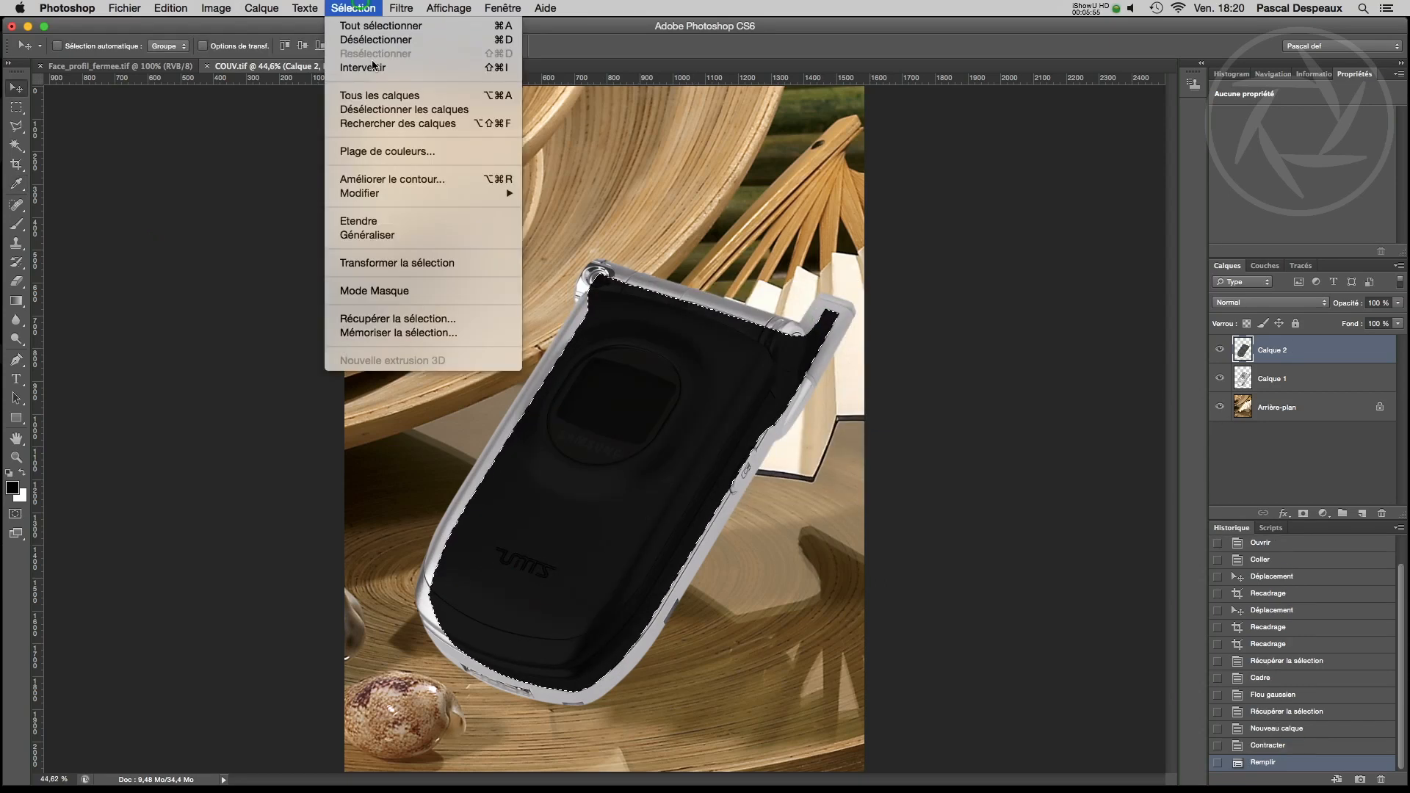
{"action": "mouse_move", "coordinate": [375, 193]}
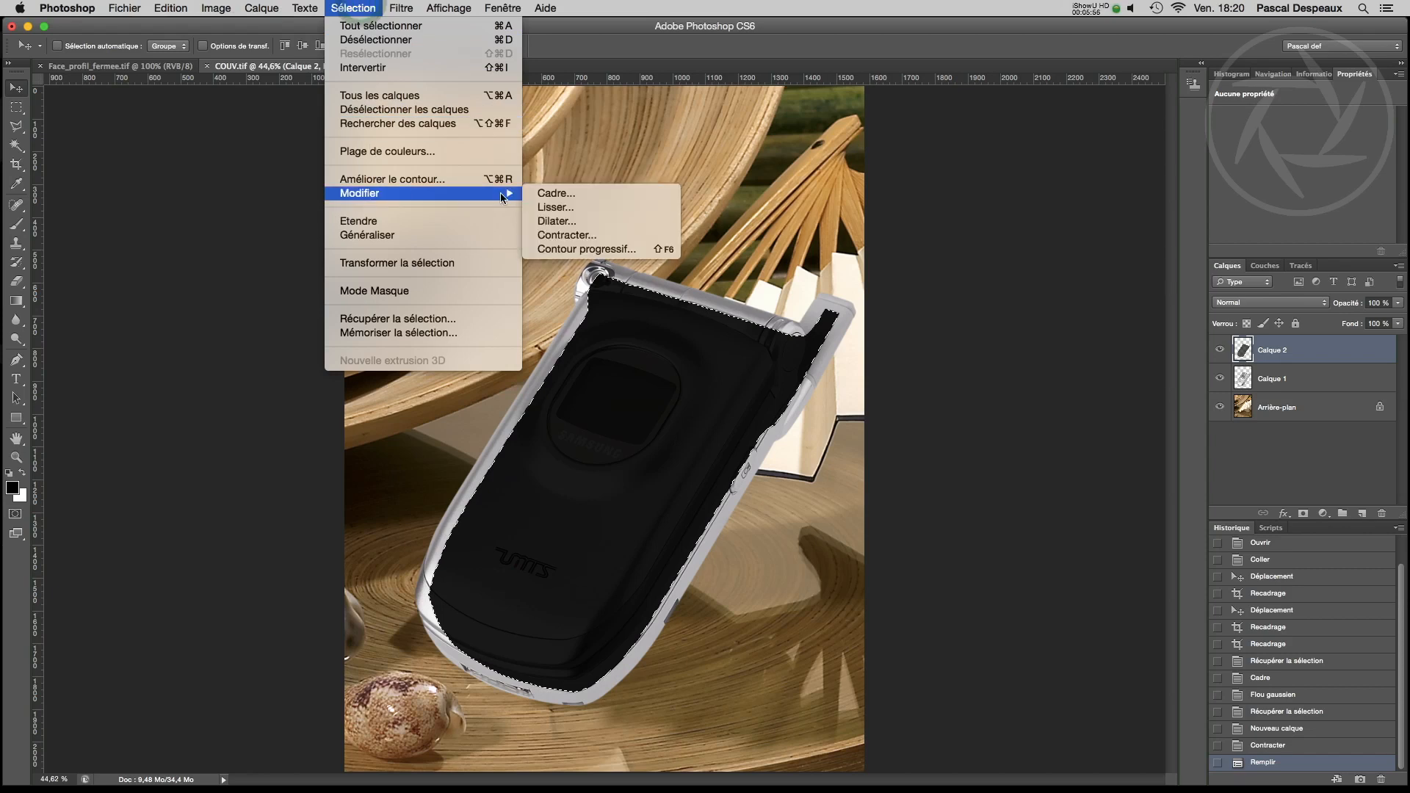
{"action": "left_click", "coordinate": [568, 198]}
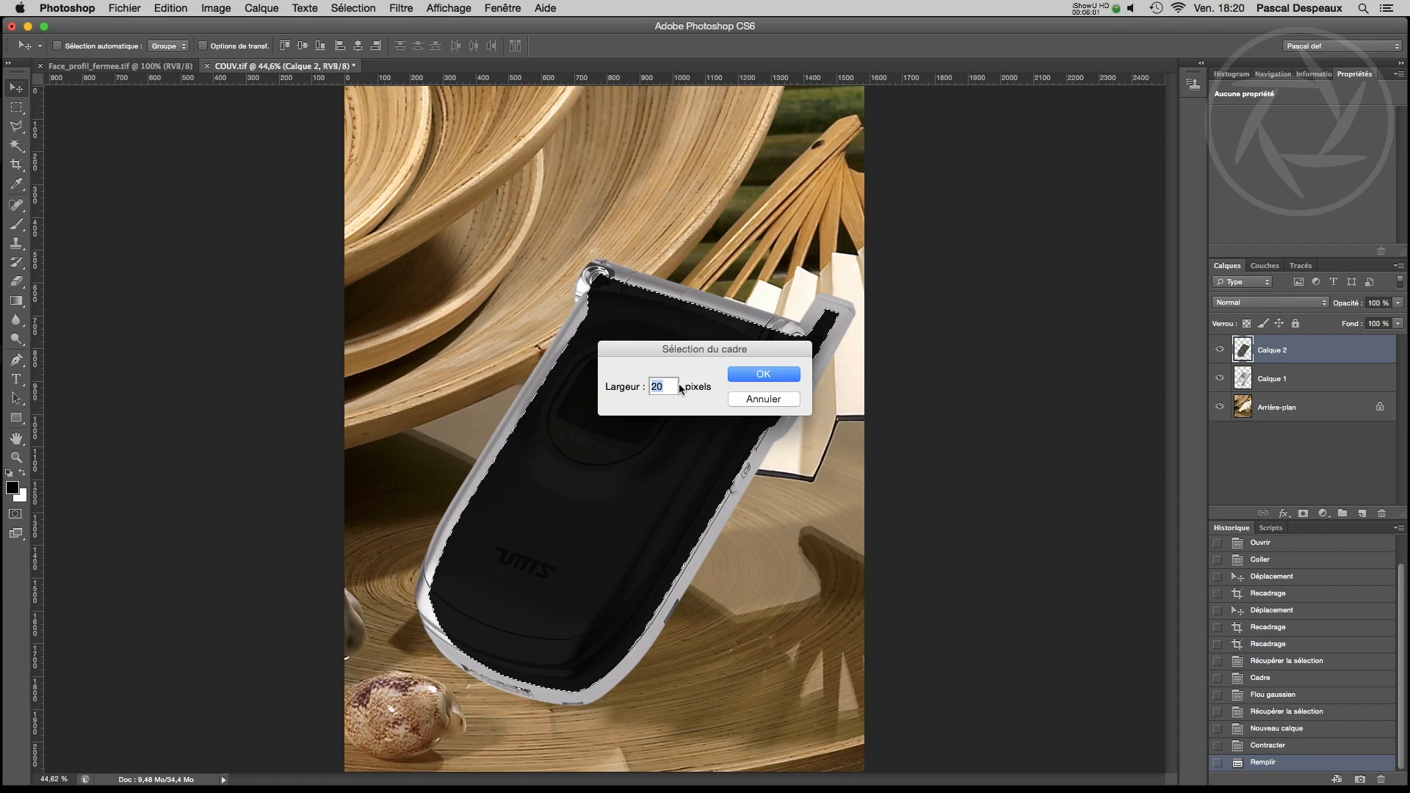
{"action": "type", "text": "120"}
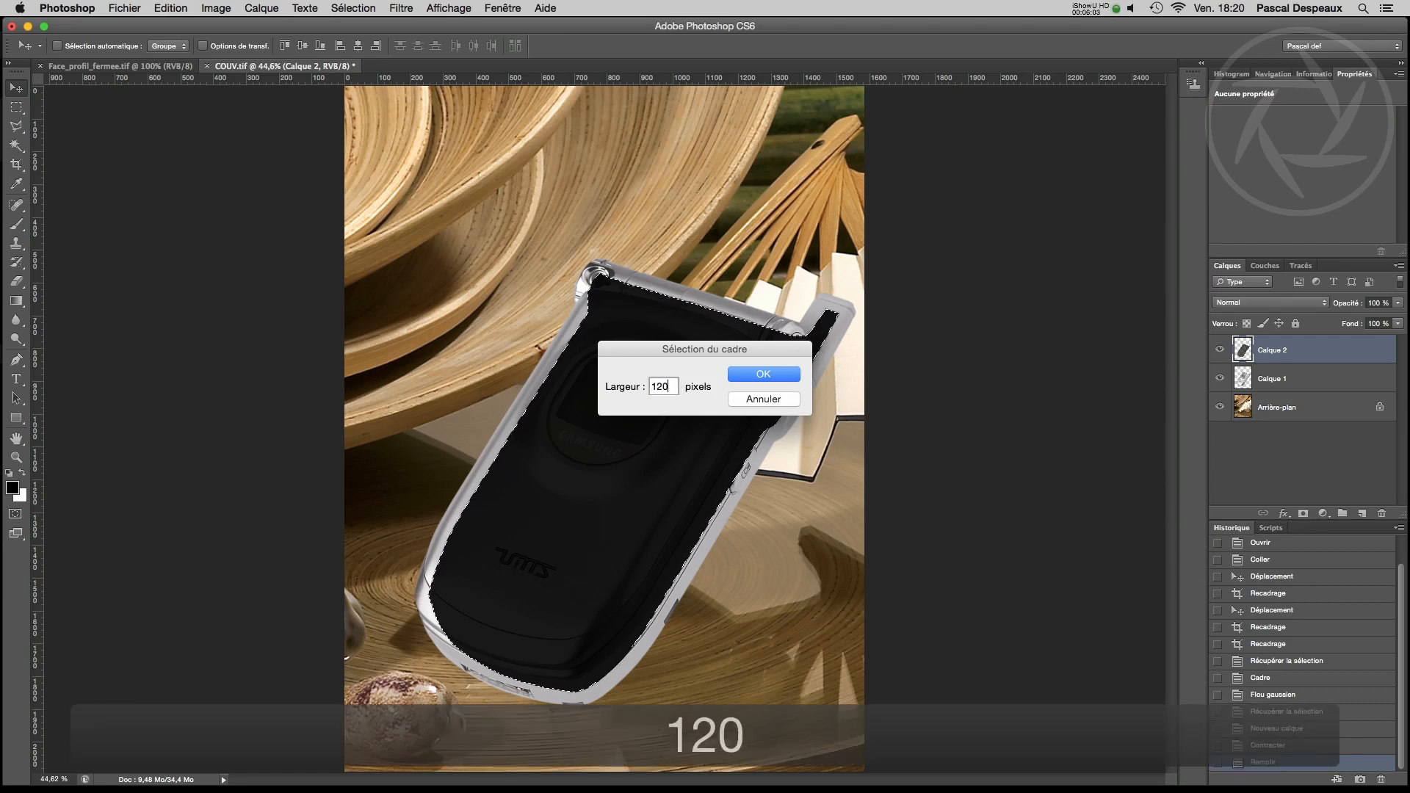
{"action": "left_click", "coordinate": [746, 374]}
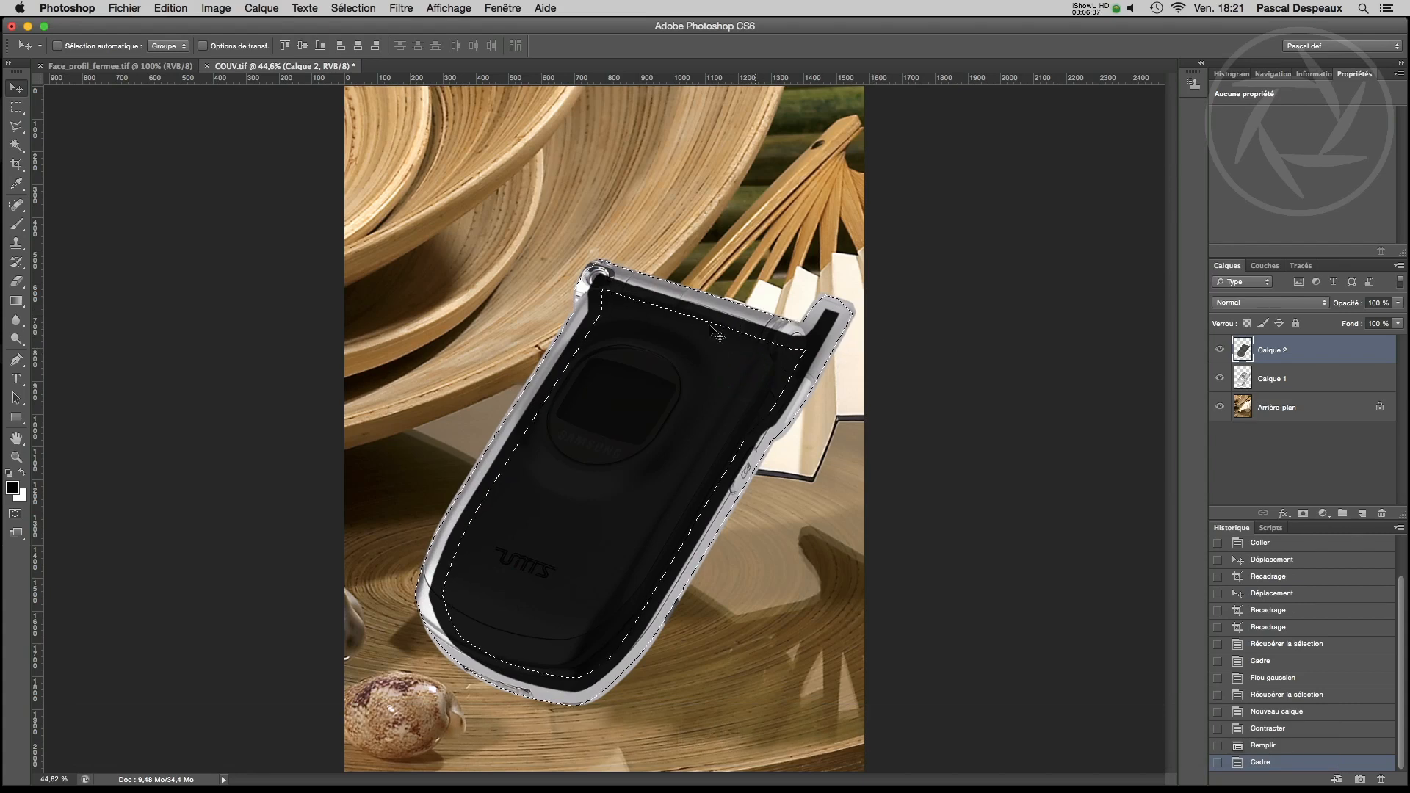
Apply a Gaussian Blur with a radius of 20.4 pixels to the black shape's bordered edges, and deselect.
{"action": "left_click", "coordinate": [402, 7]}
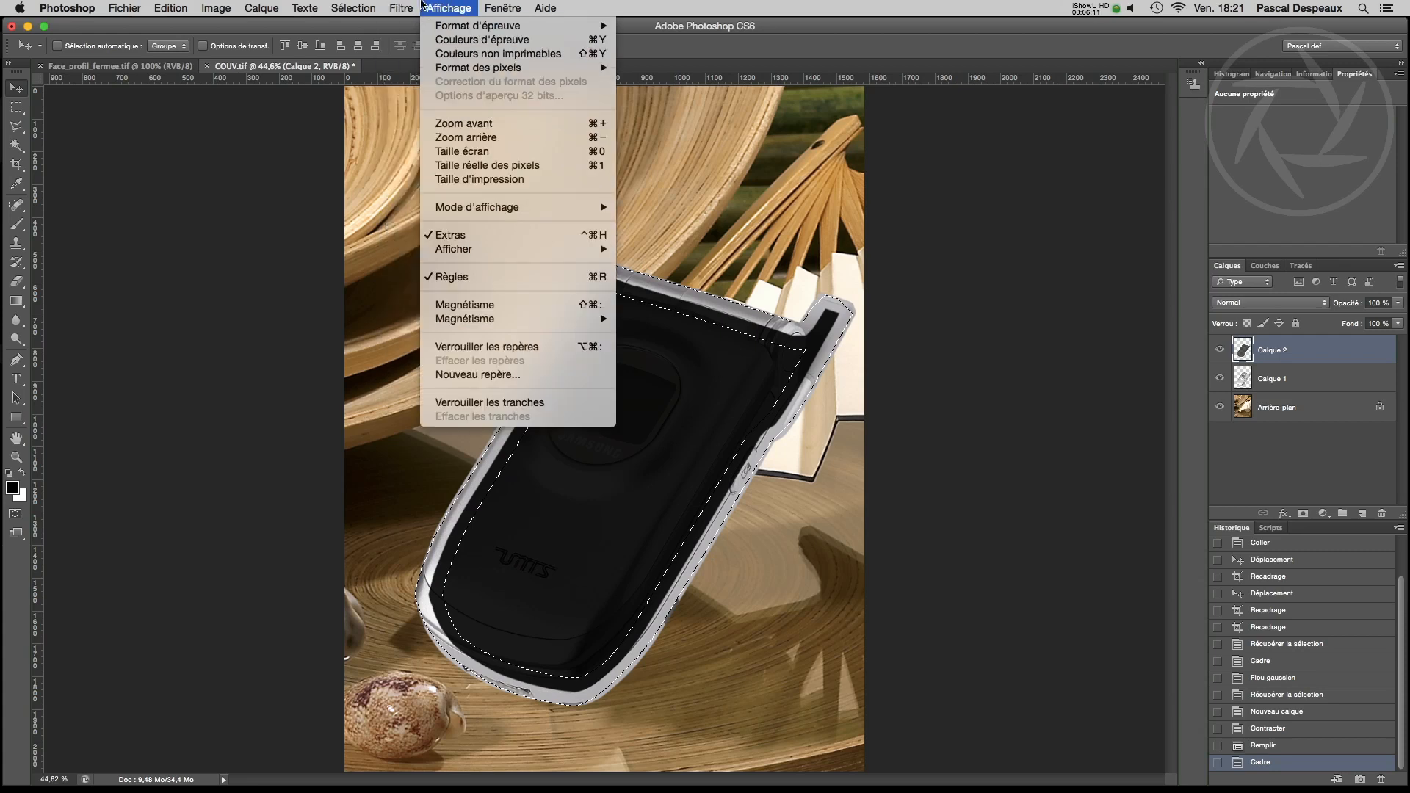
{"action": "mouse_move", "coordinate": [433, 181]}
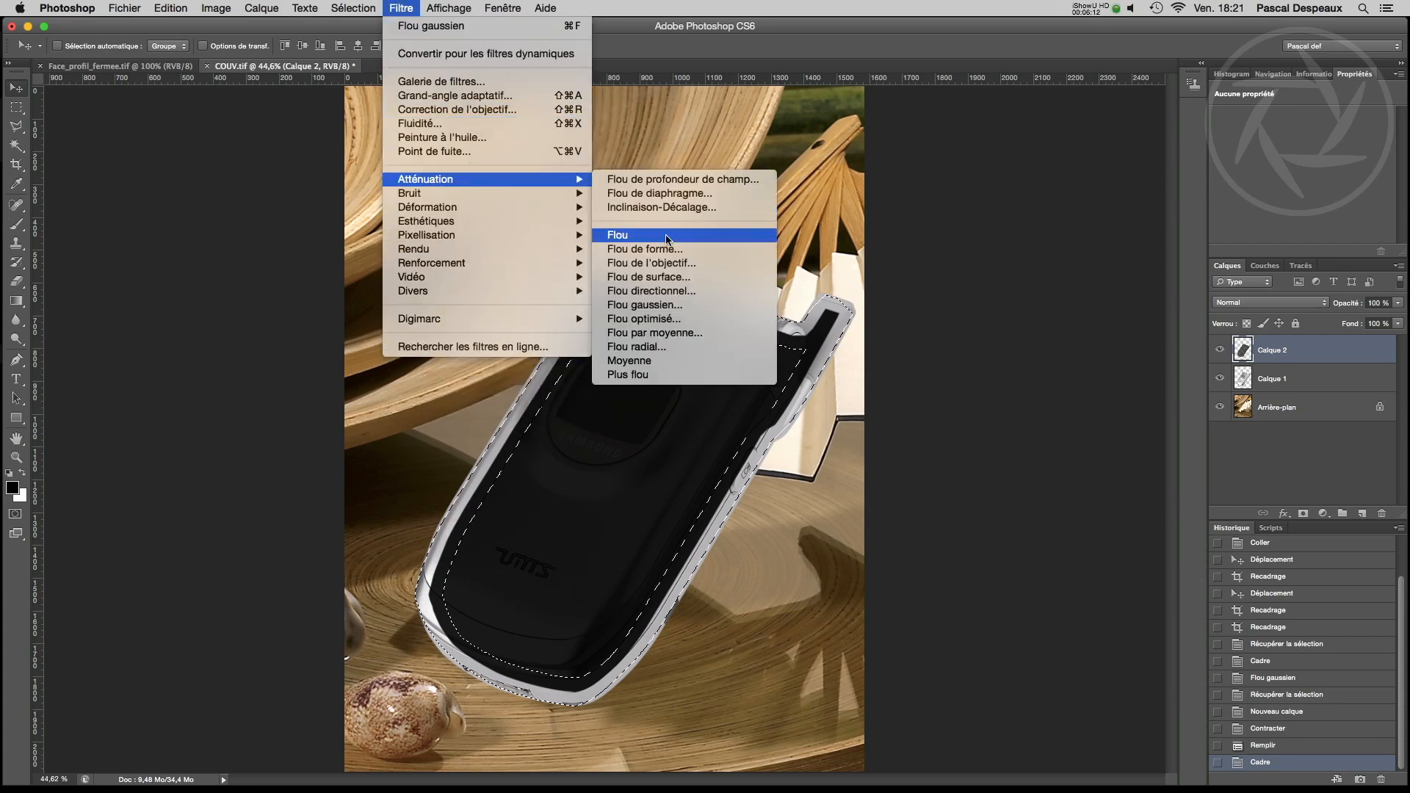
{"action": "left_click", "coordinate": [661, 307]}
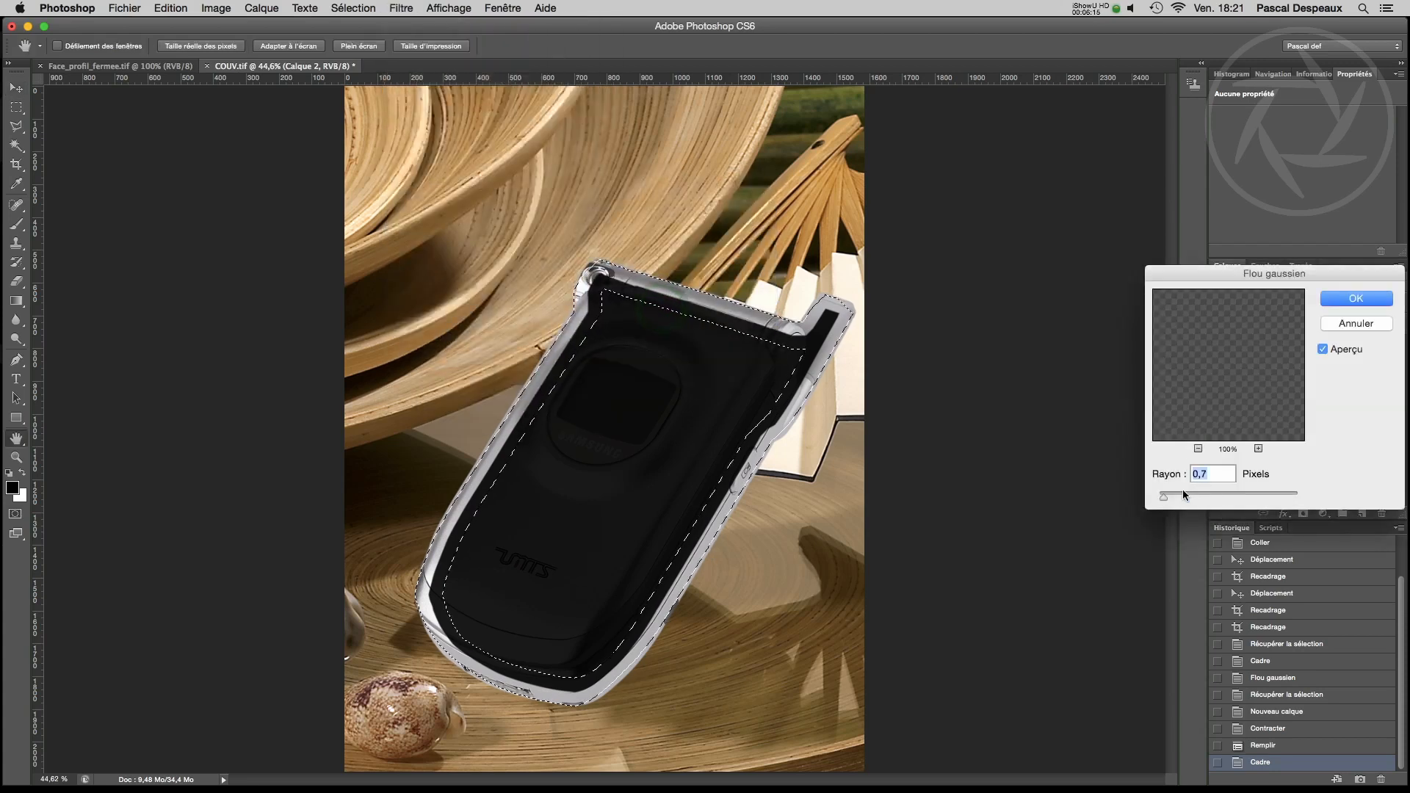
{"action": "left_click_drag", "start_coordinate": [1180, 499], "coordinate": [1225, 500]}
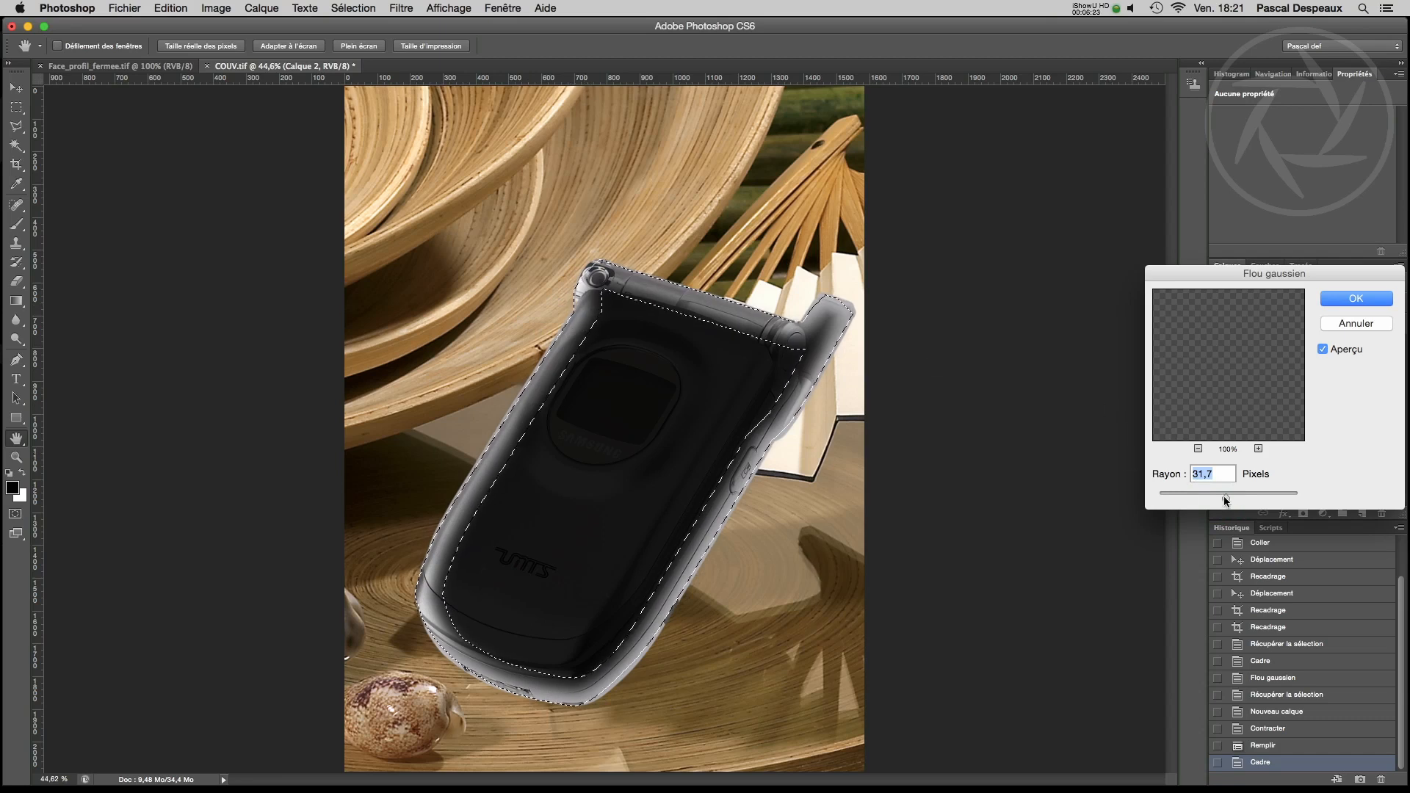
{"action": "left_click_drag", "start_coordinate": [1225, 499], "coordinate": [1222, 505]}
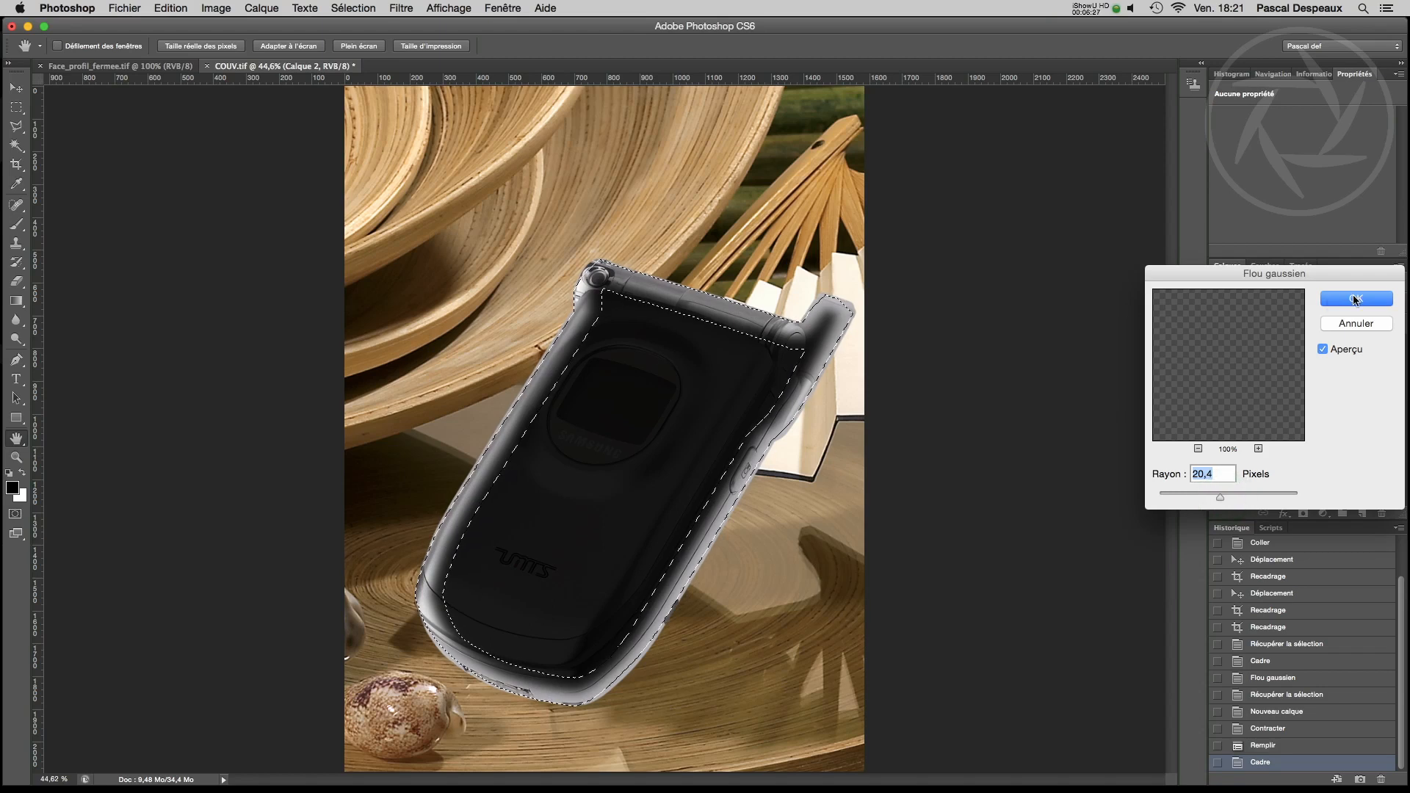
{"action": "left_click", "coordinate": [1356, 300]}
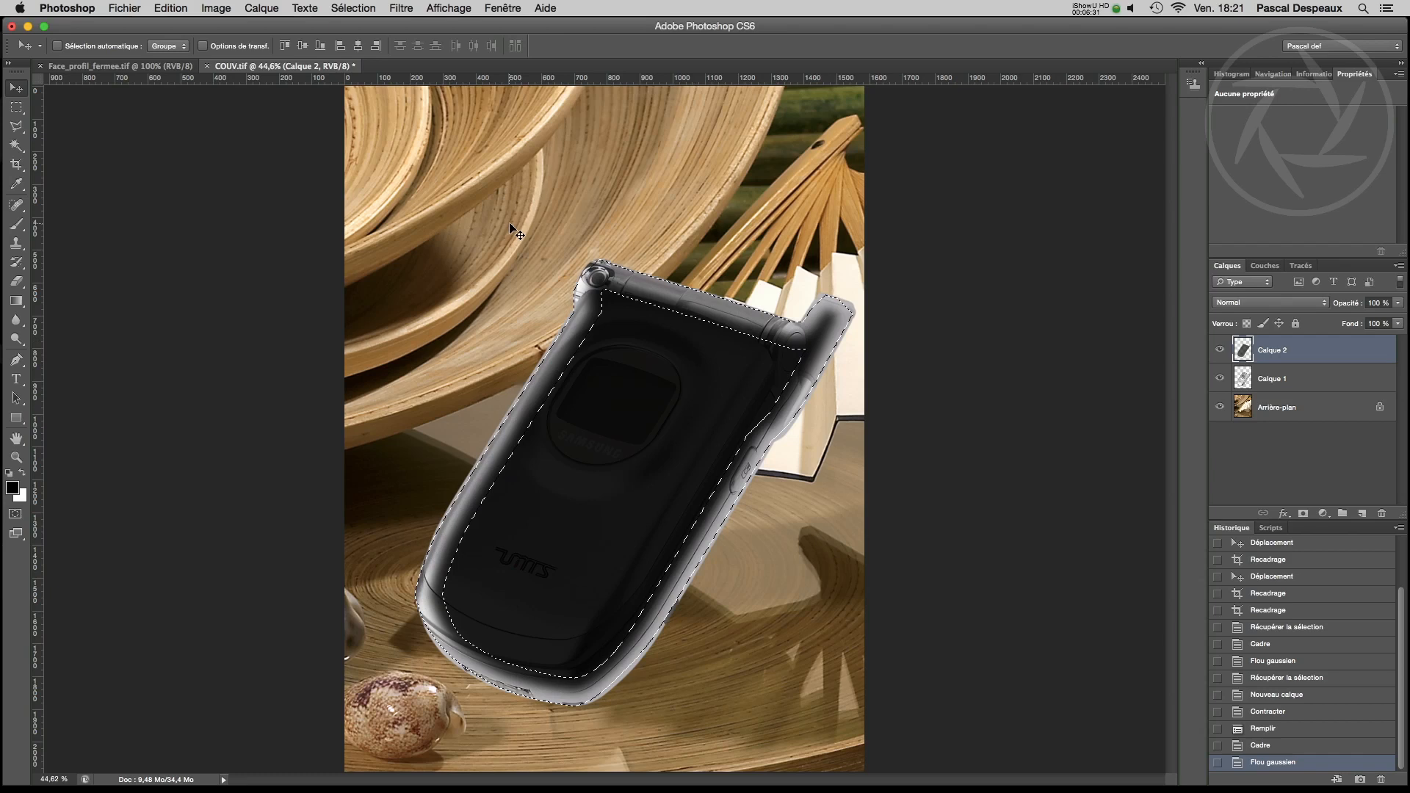
{"action": "key", "text": "super+d"}
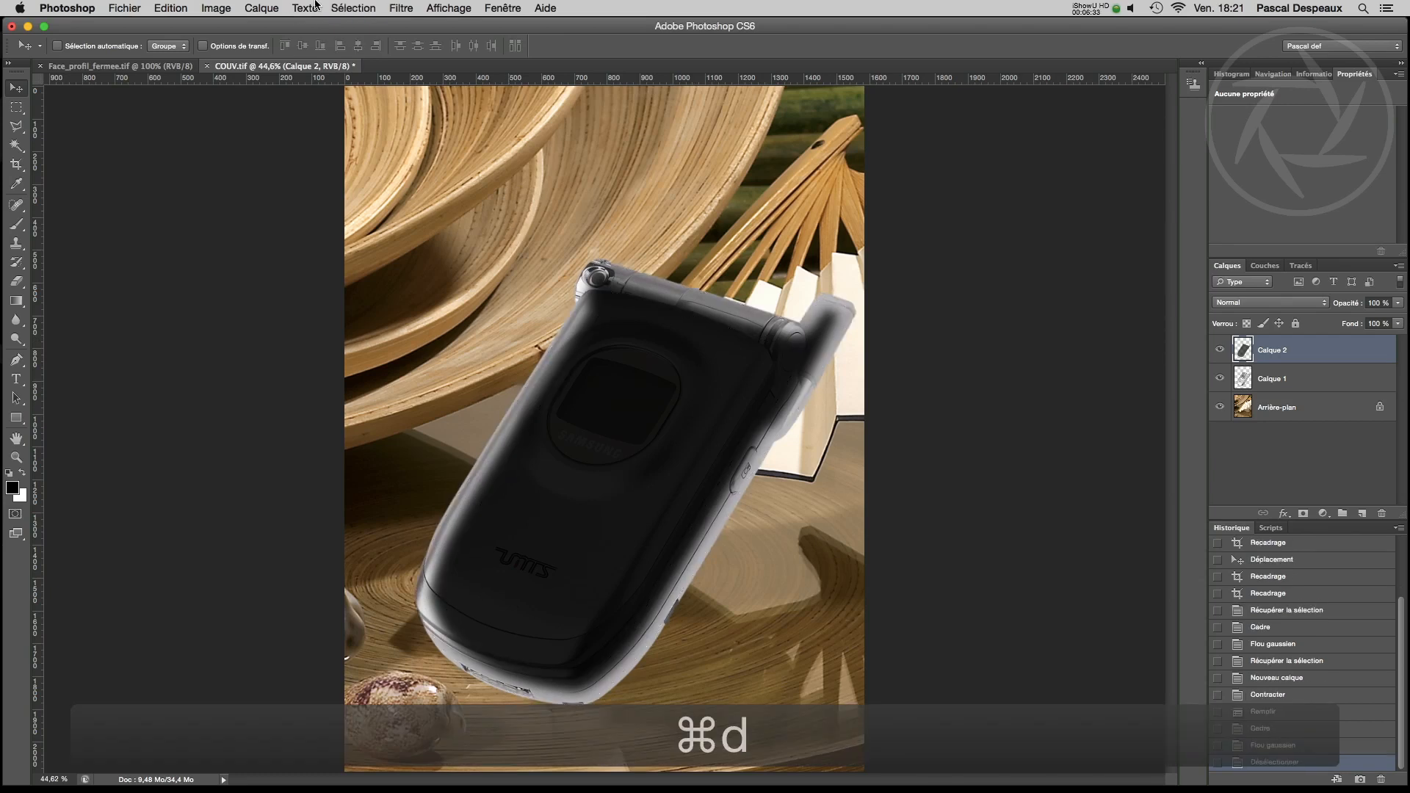
Distort the black shadow shape by pulling both upper corners down to about the middle of the phone so it lies flatter.
{"action": "left_click", "coordinate": [186, 6]}
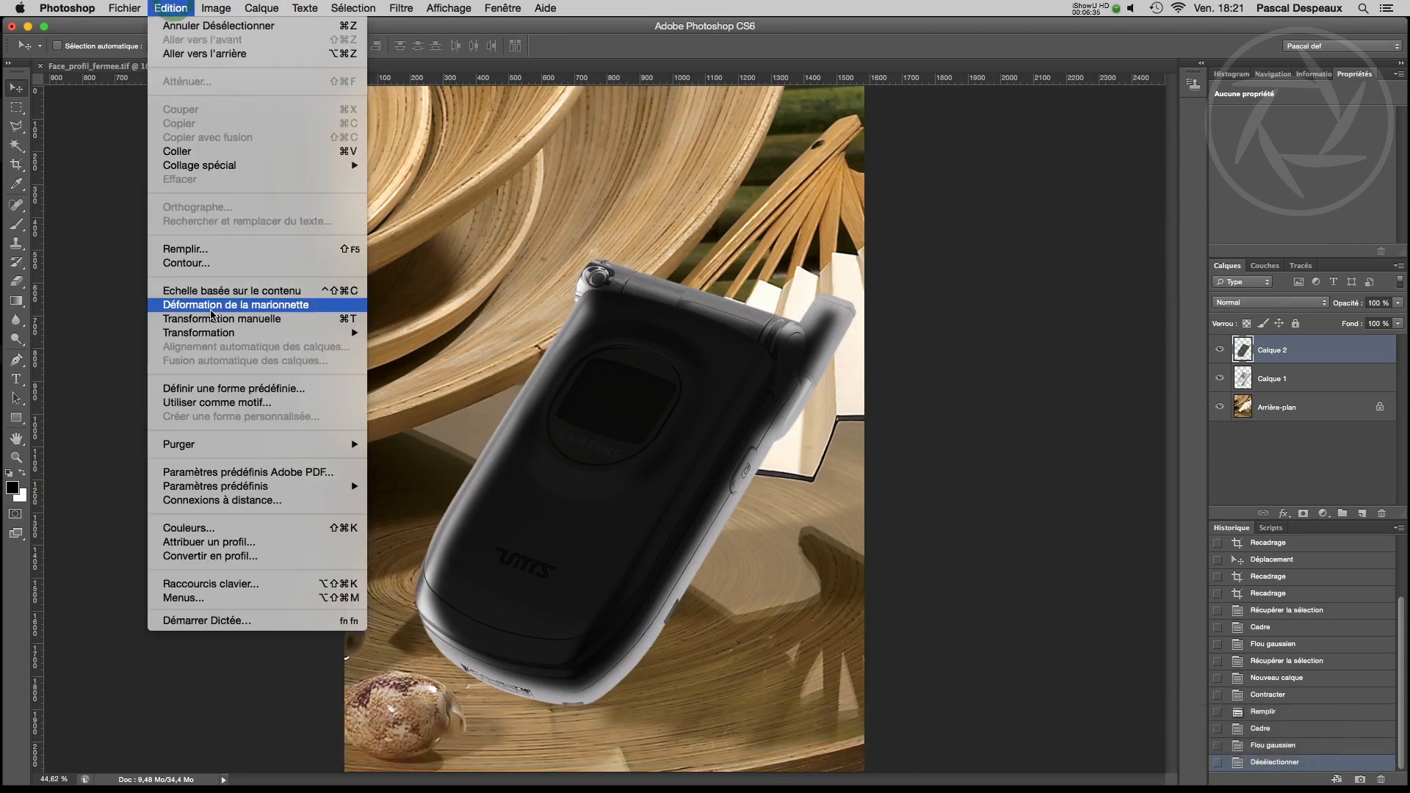
{"action": "mouse_move", "coordinate": [222, 338]}
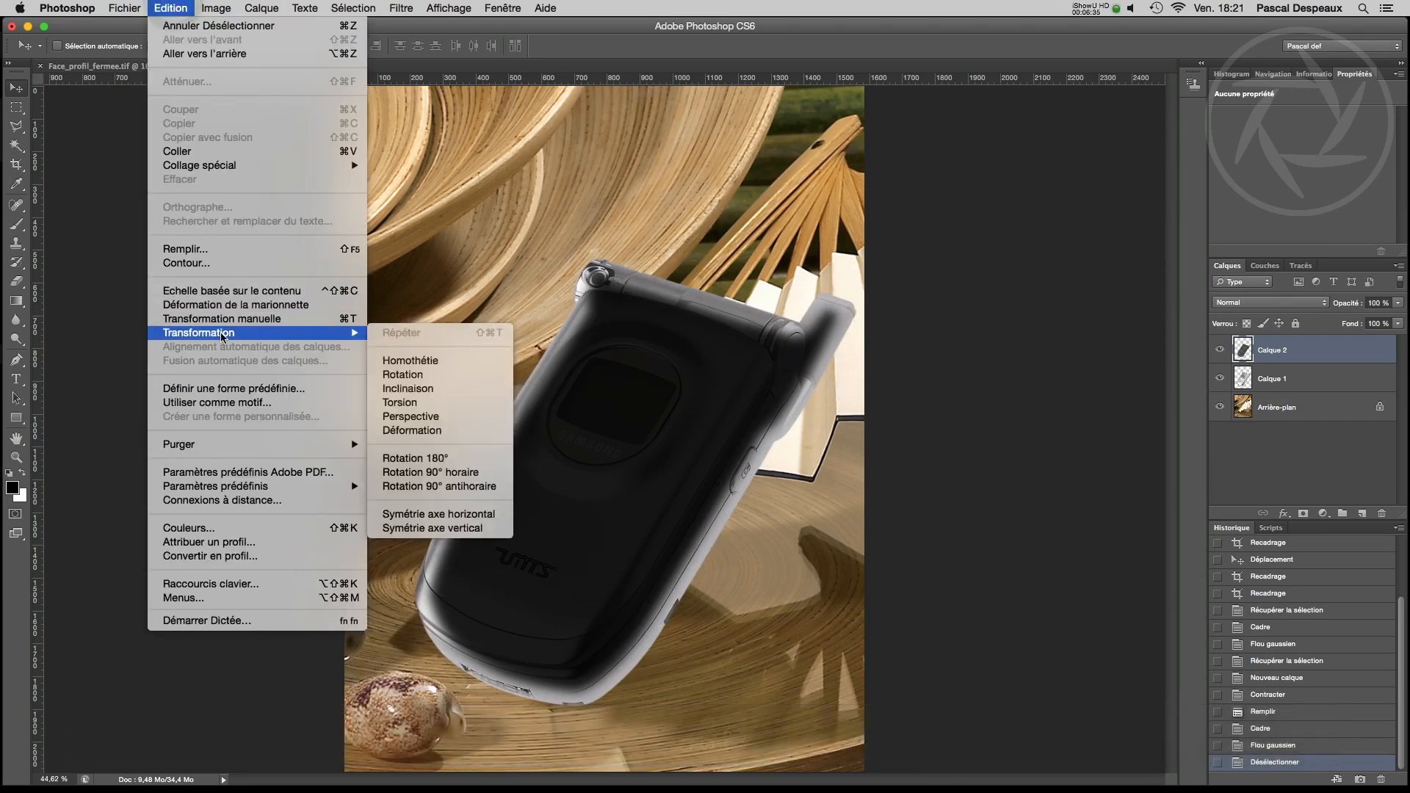
{"action": "left_click", "coordinate": [419, 403]}
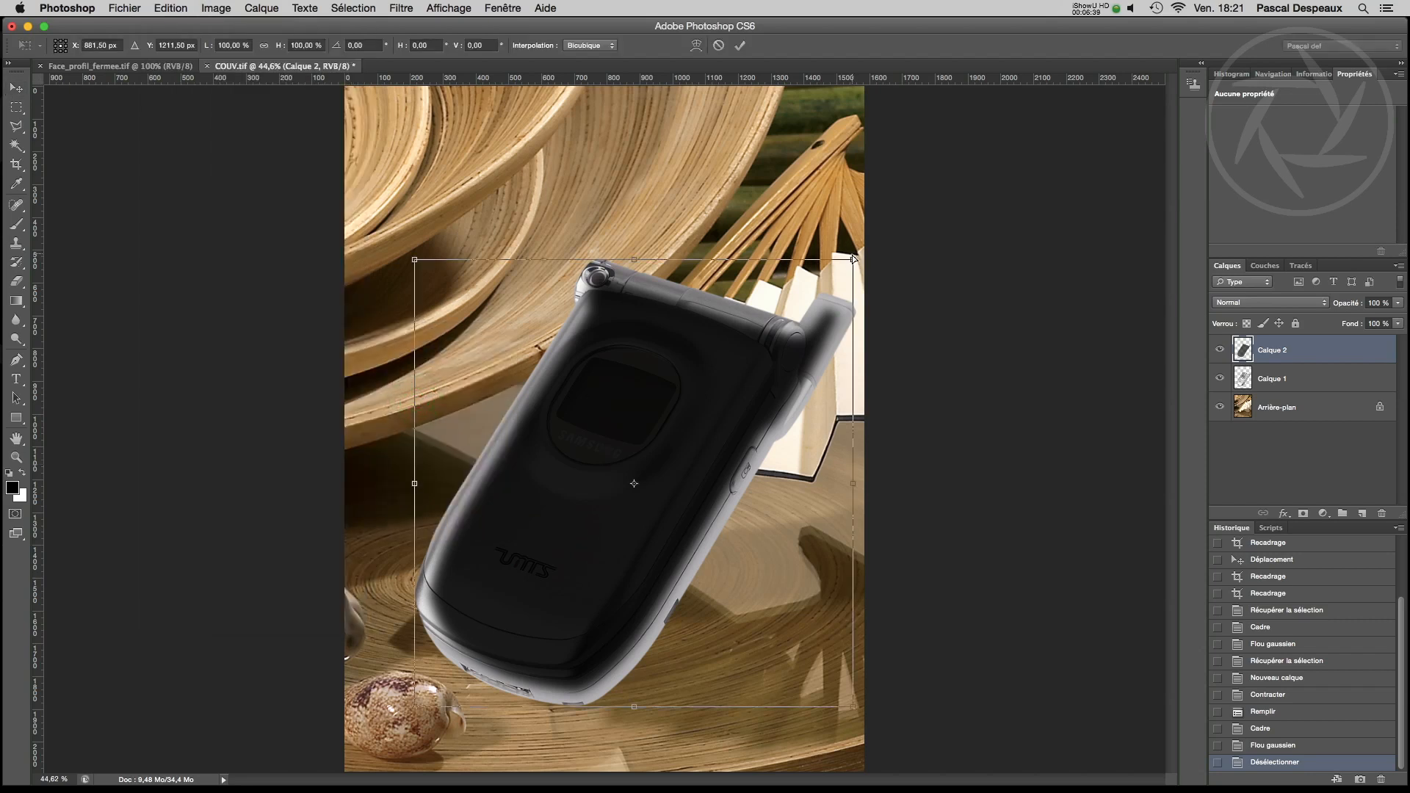
{"action": "left_click_drag", "start_coordinate": [626, 429], "coordinate": [624, 483]}
{"action": "left_click_drag", "start_coordinate": [844, 282], "coordinate": [847, 445]}
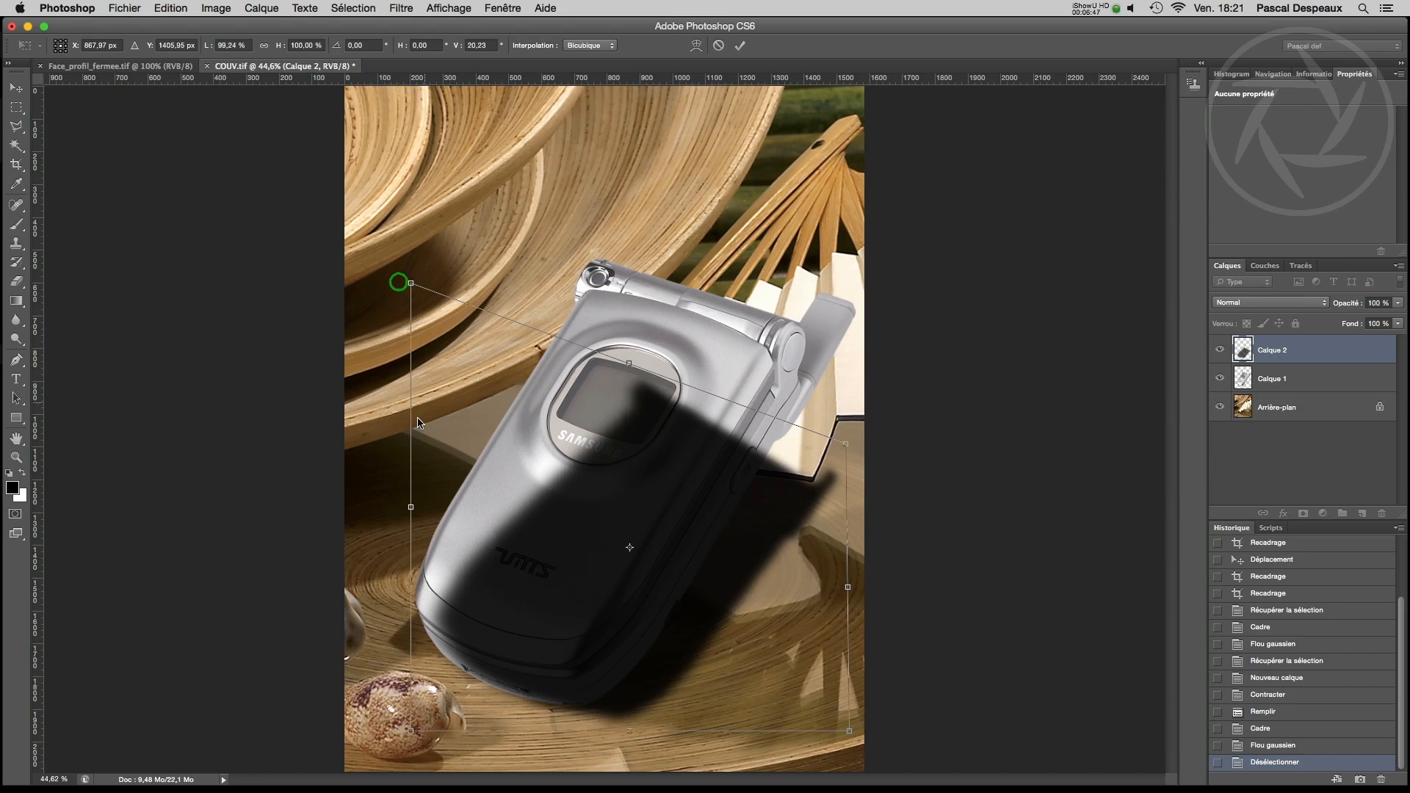
{"action": "left_click_drag", "start_coordinate": [409, 303], "coordinate": [461, 437]}
{"action": "left_click_drag", "start_coordinate": [846, 444], "coordinate": [858, 438]}
{"action": "left_click_drag", "start_coordinate": [459, 438], "coordinate": [457, 464]}
{"action": "left_click_drag", "start_coordinate": [855, 441], "coordinate": [859, 433]}
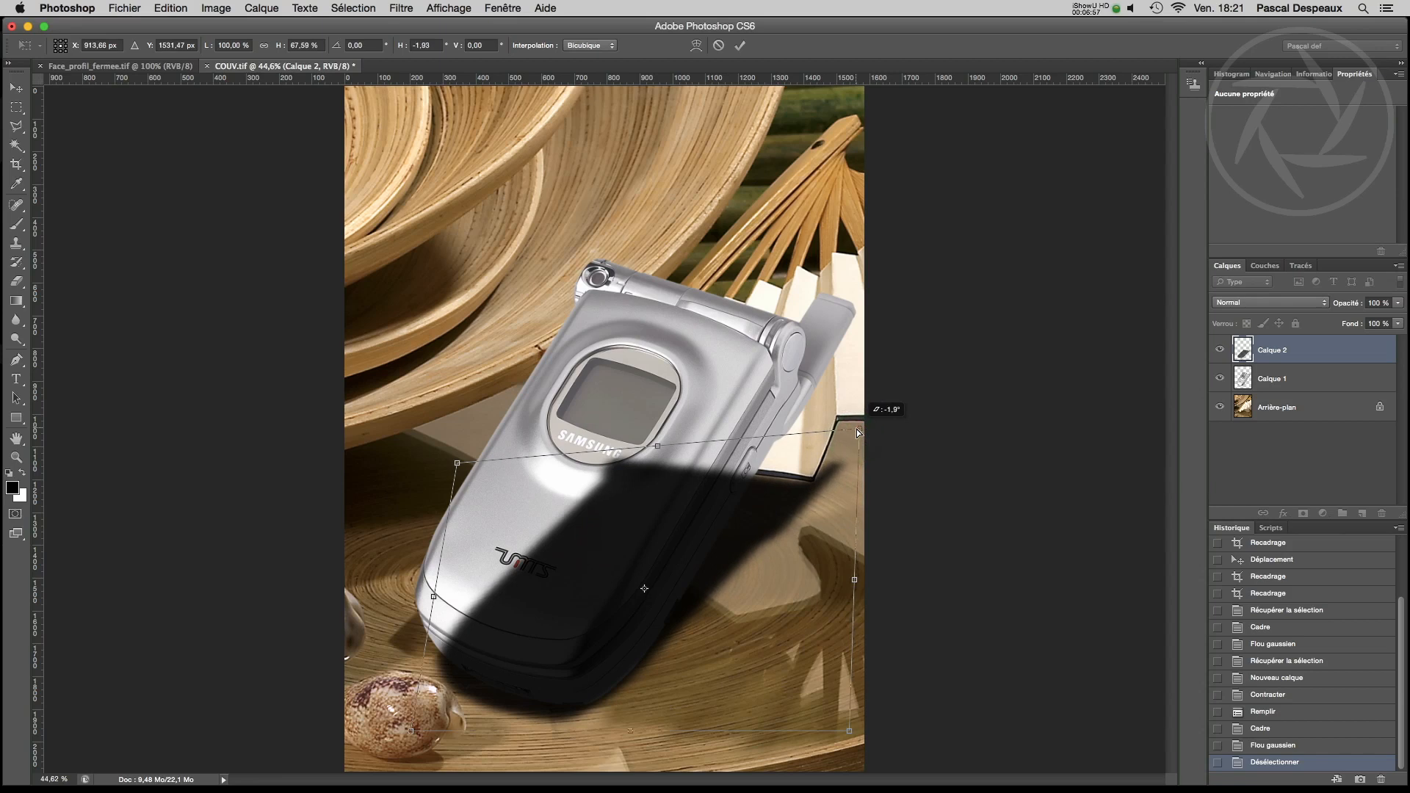
Refine the shadow's corners, shift it slightly to the right under the phone's base, and apply the distortion.
{"action": "left_click_drag", "start_coordinate": [457, 464], "coordinate": [459, 460]}
{"action": "mouse_move", "coordinate": [407, 736]}
{"action": "left_mouse_down"}
{"action": "mouse_move", "coordinate": [439, 732]}
{"action": "mouse_move", "coordinate": [395, 718]}
{"action": "left_mouse_up"}
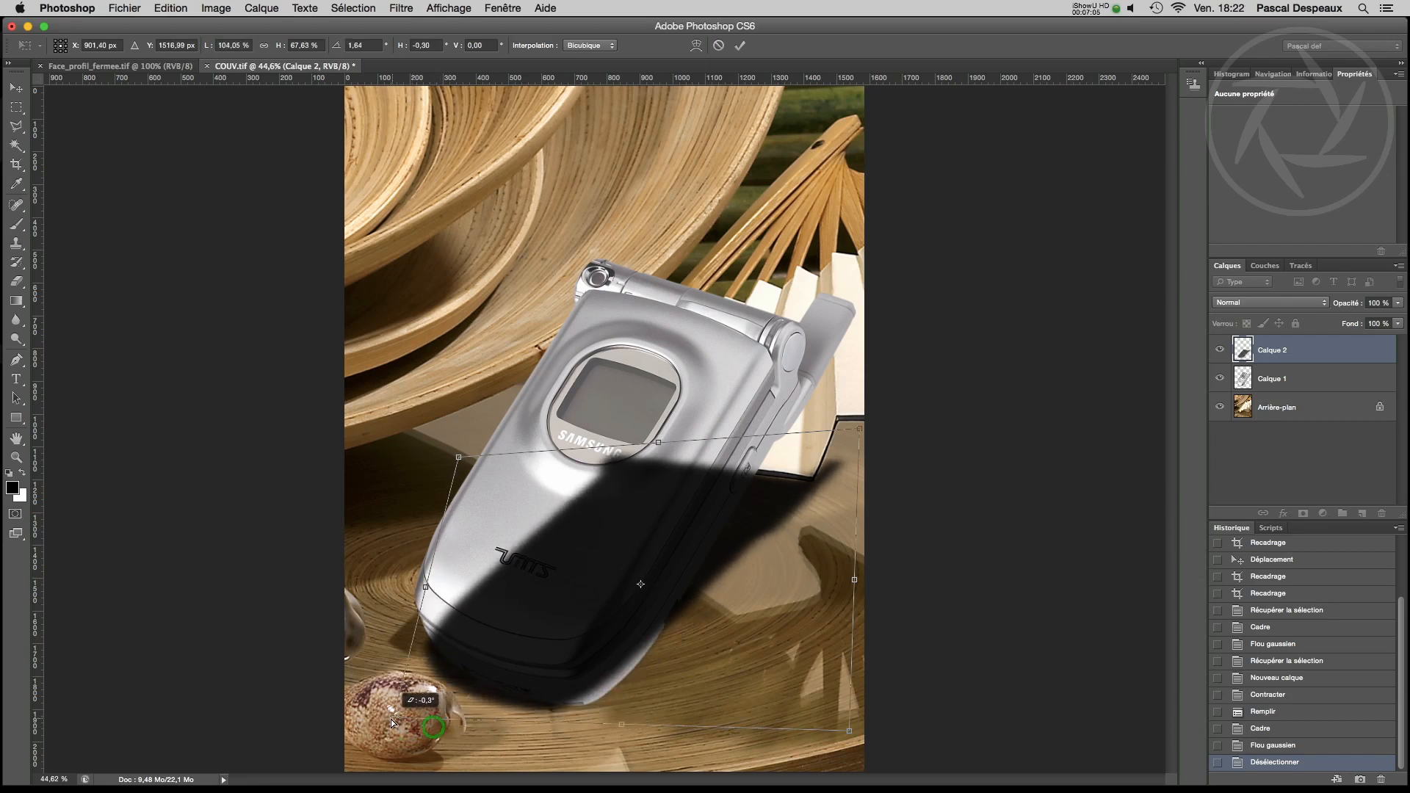
{"action": "left_click_drag", "start_coordinate": [848, 734], "coordinate": [862, 737]}
{"action": "mouse_move", "coordinate": [593, 659]}
{"action": "left_mouse_down"}
{"action": "mouse_move", "coordinate": [624, 668]}
{"action": "mouse_move", "coordinate": [609, 660]}
{"action": "left_mouse_up"}
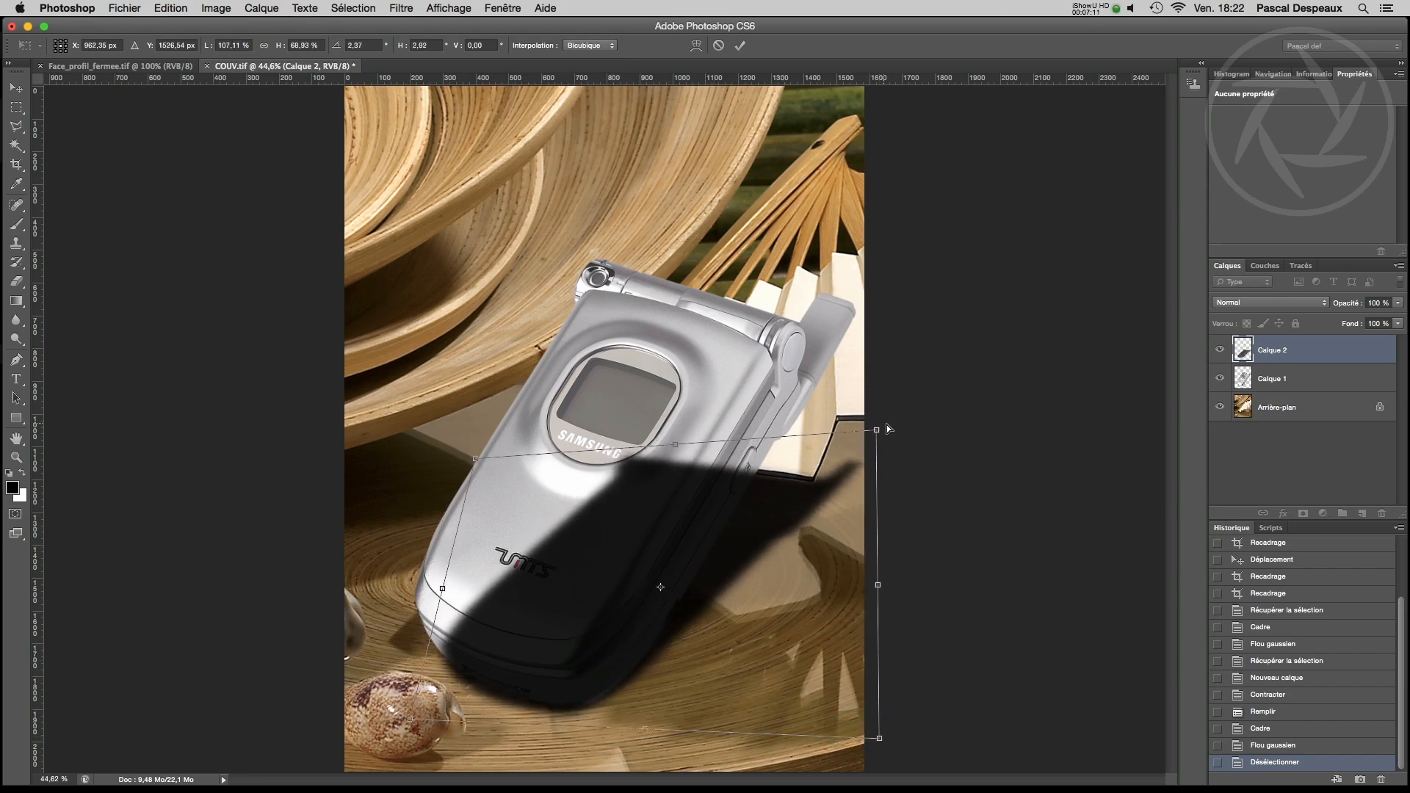
{"action": "left_click_drag", "start_coordinate": [875, 431], "coordinate": [871, 437]}
{"action": "left_click_drag", "start_coordinate": [865, 435], "coordinate": [868, 432]}
{"action": "key", "text": "Return"}
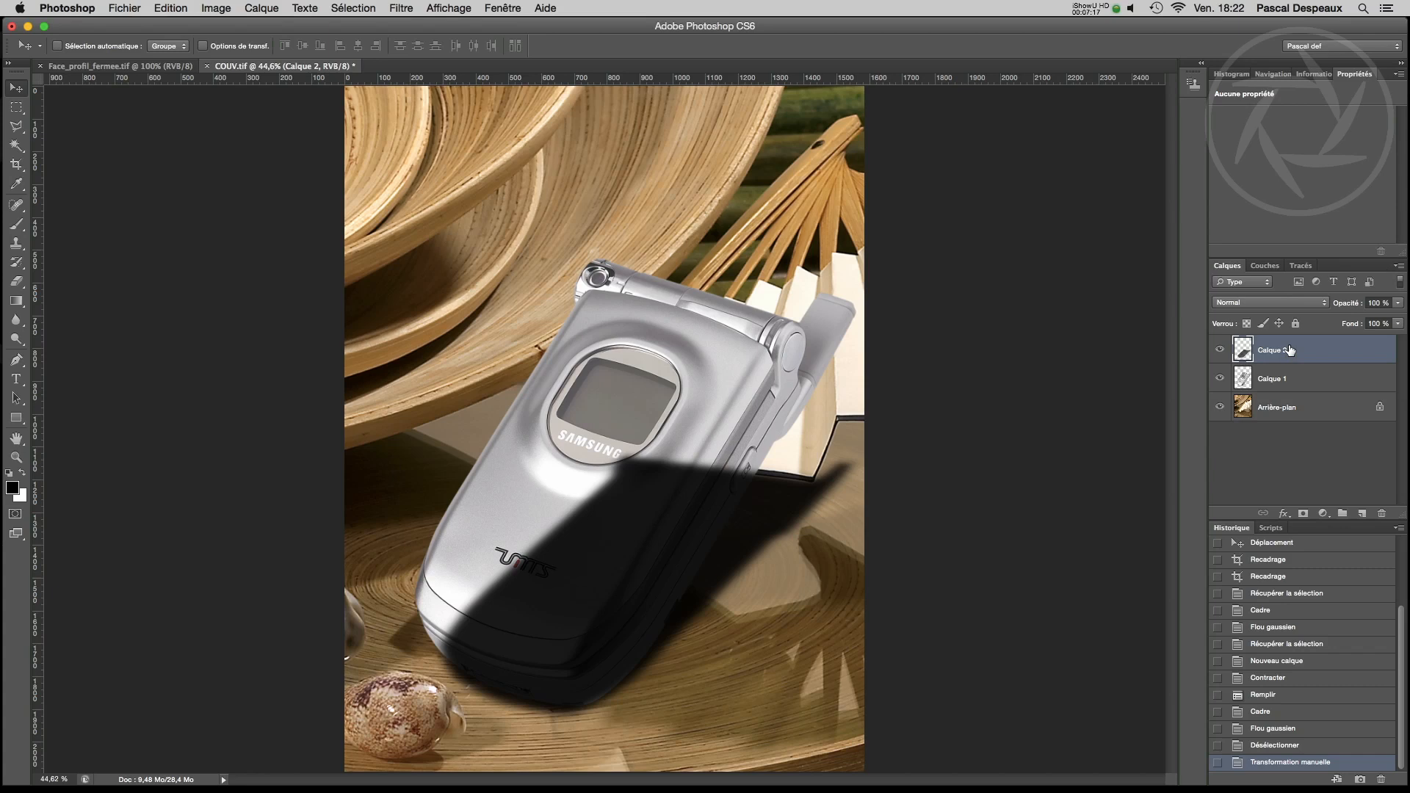
Move the shadow layer Calque 2 beneath the phone layer Calque 1 and set its opacity to 51%.
{"action": "left_click_drag", "start_coordinate": [1290, 350], "coordinate": [1298, 391]}
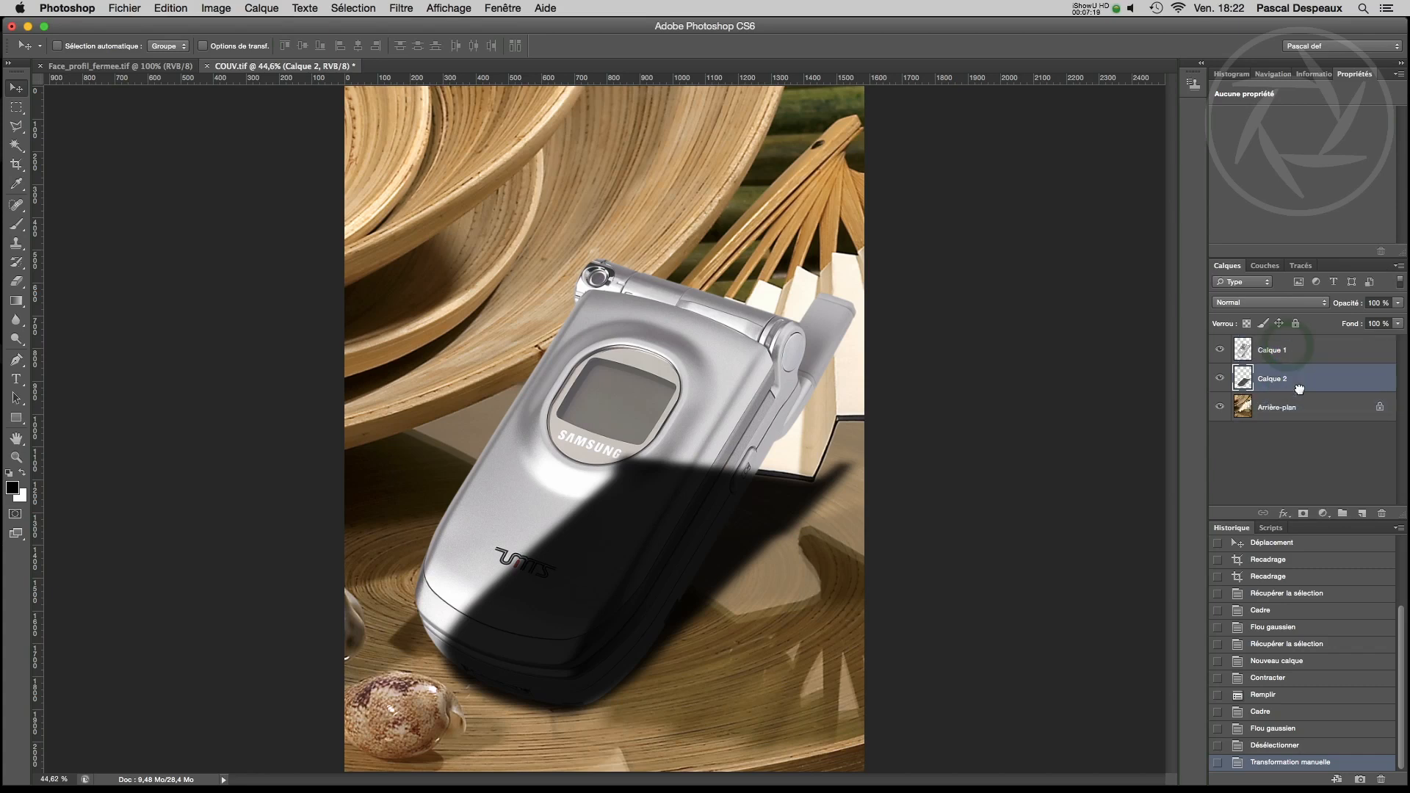
{"action": "left_click", "coordinate": [1397, 303]}
{"action": "left_click_drag", "start_coordinate": [1395, 318], "coordinate": [1361, 322]}
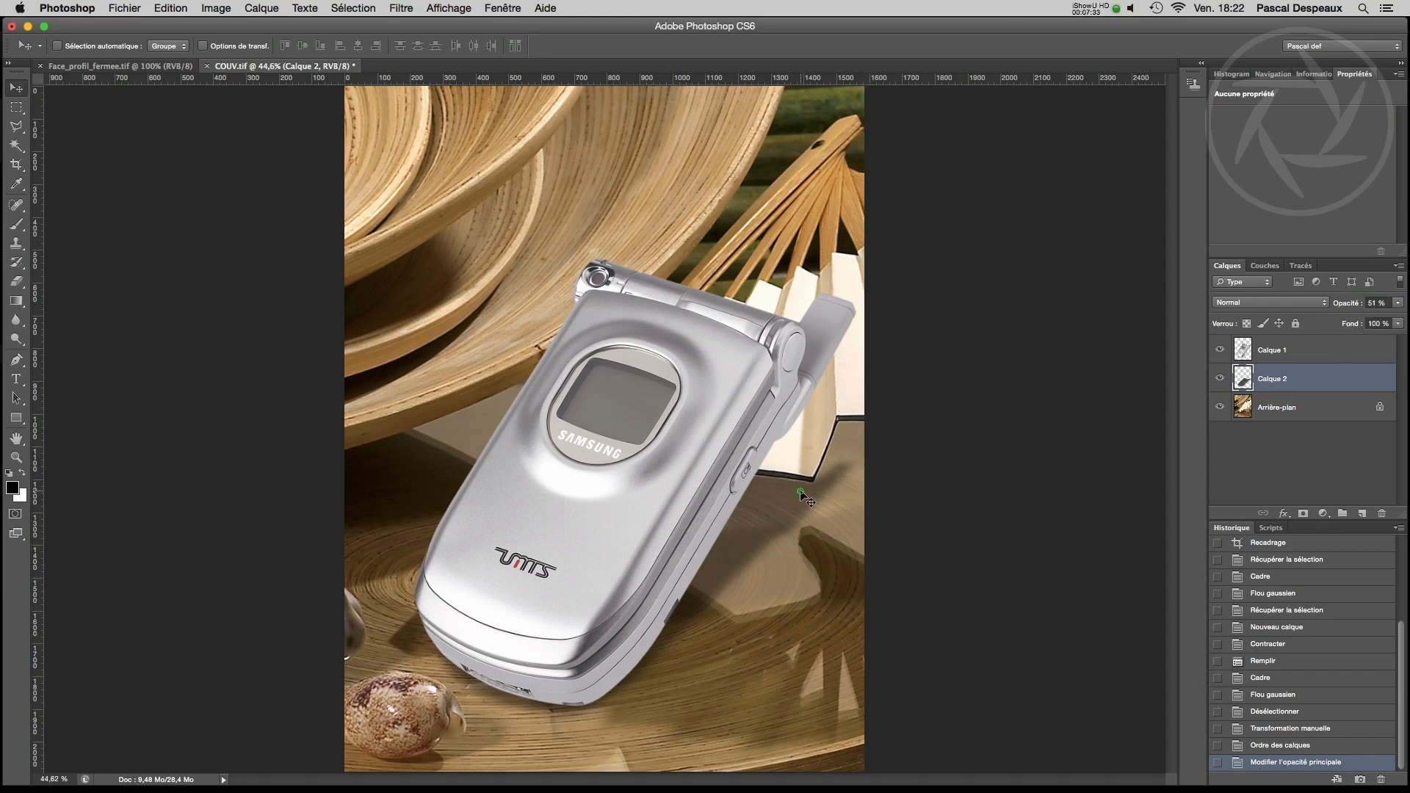
Distort the shadow layer again with a slight adjustment of its upper-right corner, and apply the transformation.
{"action": "left_click", "coordinate": [129, 7]}
{"action": "mouse_move", "coordinate": [132, 6]}
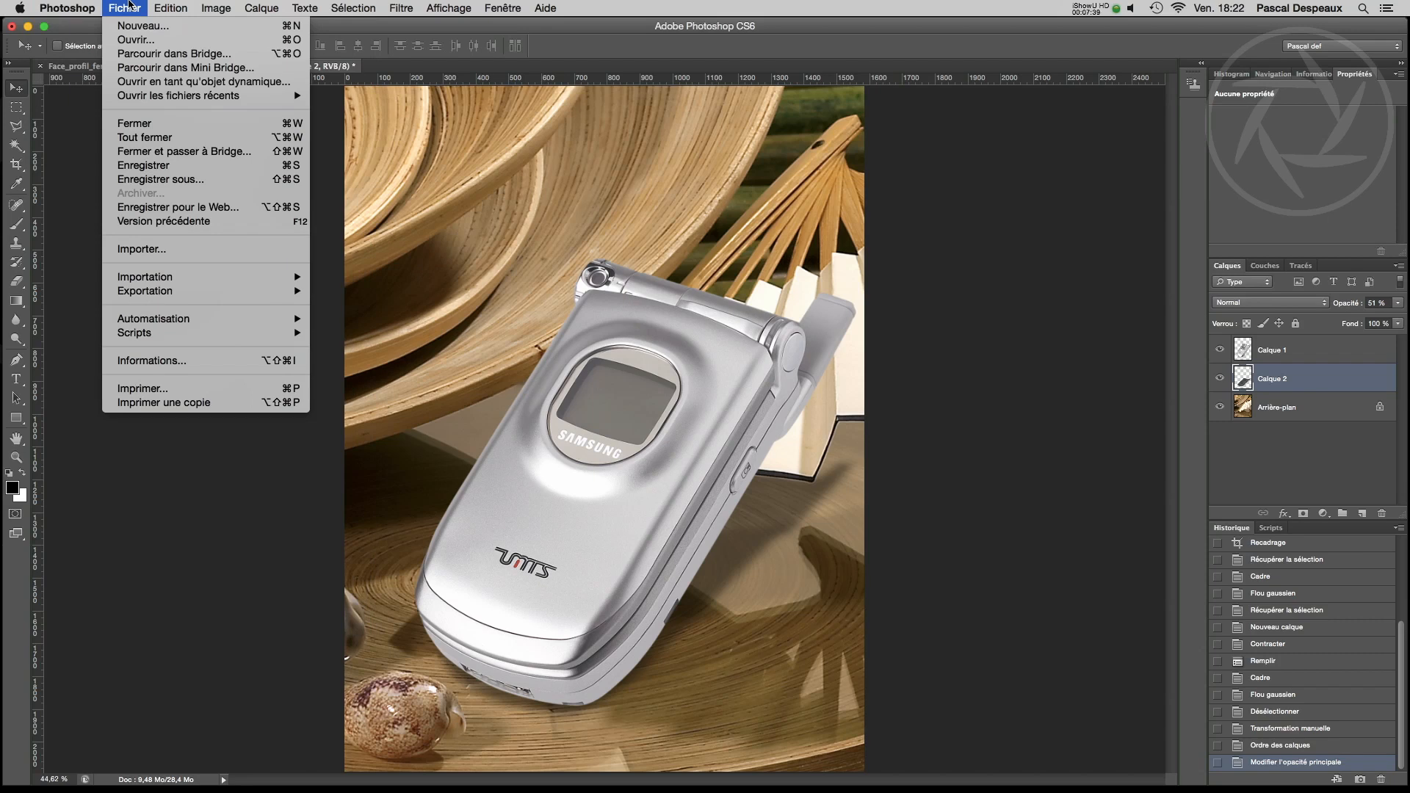
{"action": "mouse_move", "coordinate": [192, 7]}
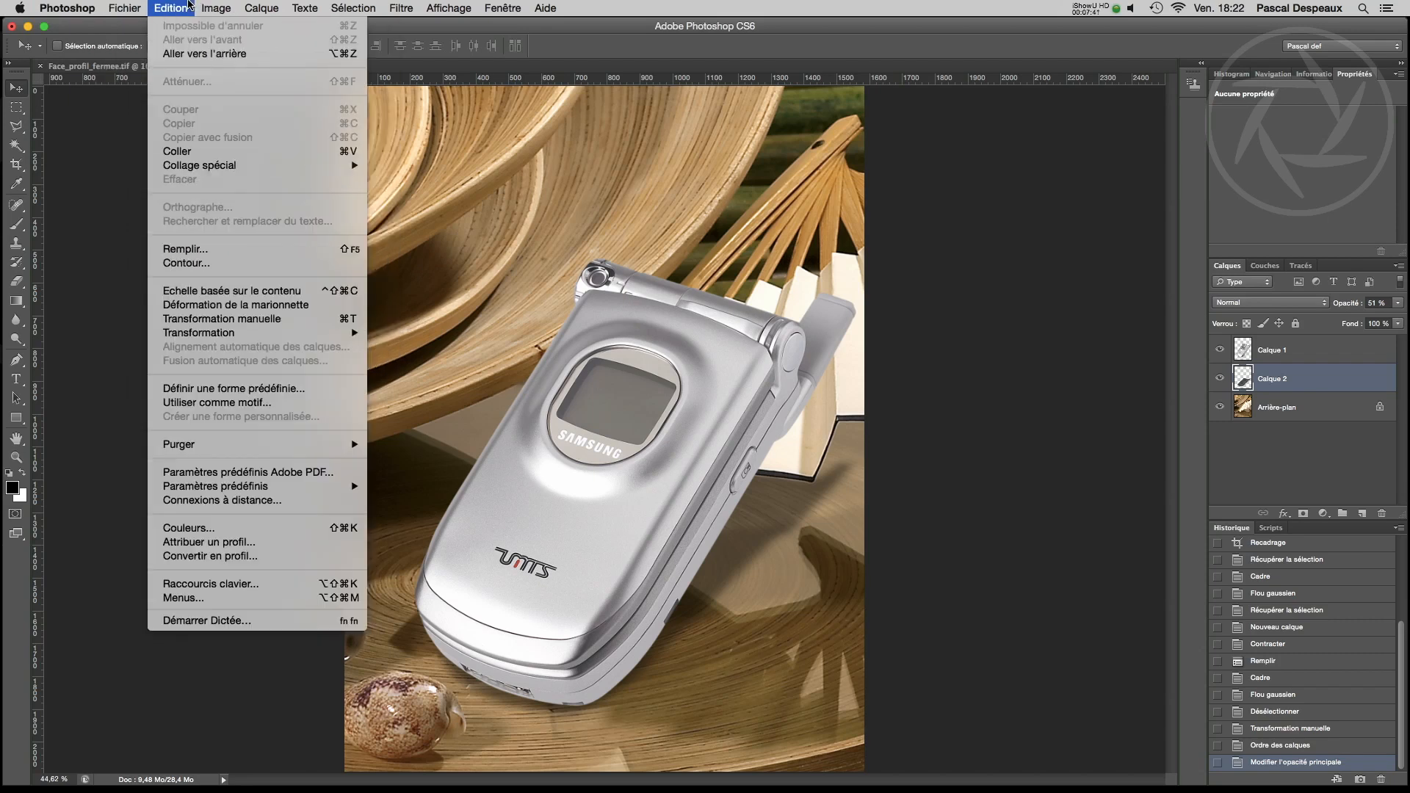
{"action": "mouse_move", "coordinate": [223, 339]}
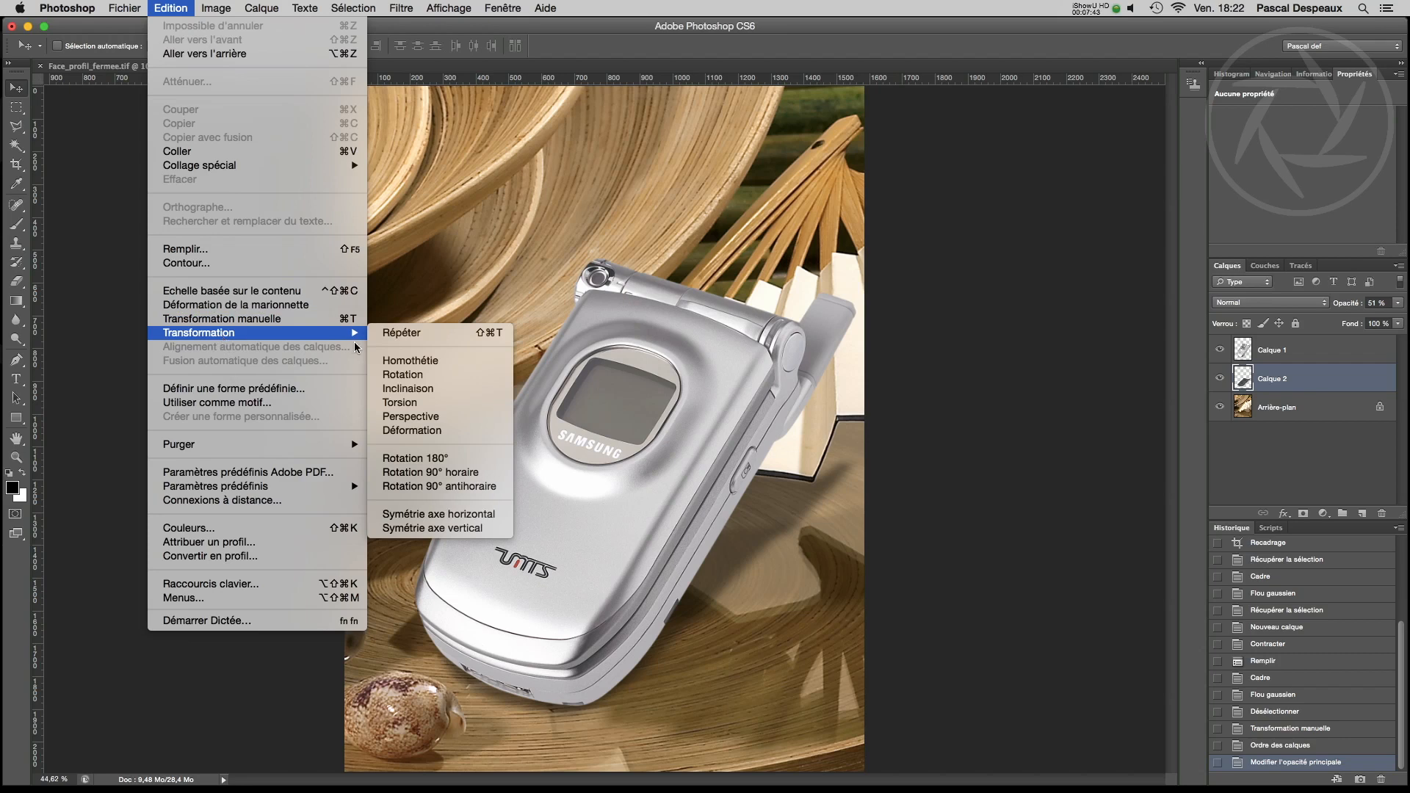
{"action": "left_click", "coordinate": [406, 404]}
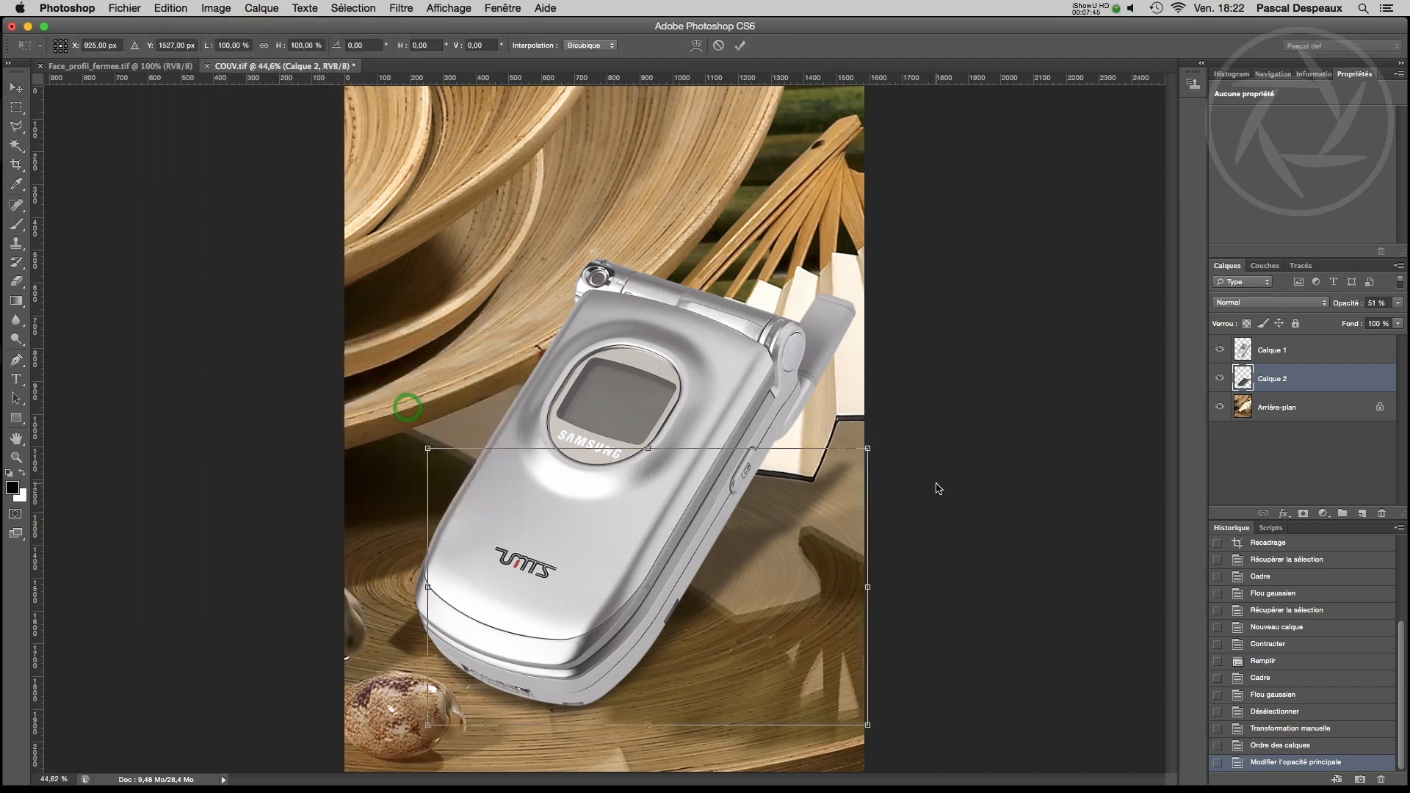
{"action": "left_click_drag", "start_coordinate": [868, 448], "coordinate": [866, 448]}
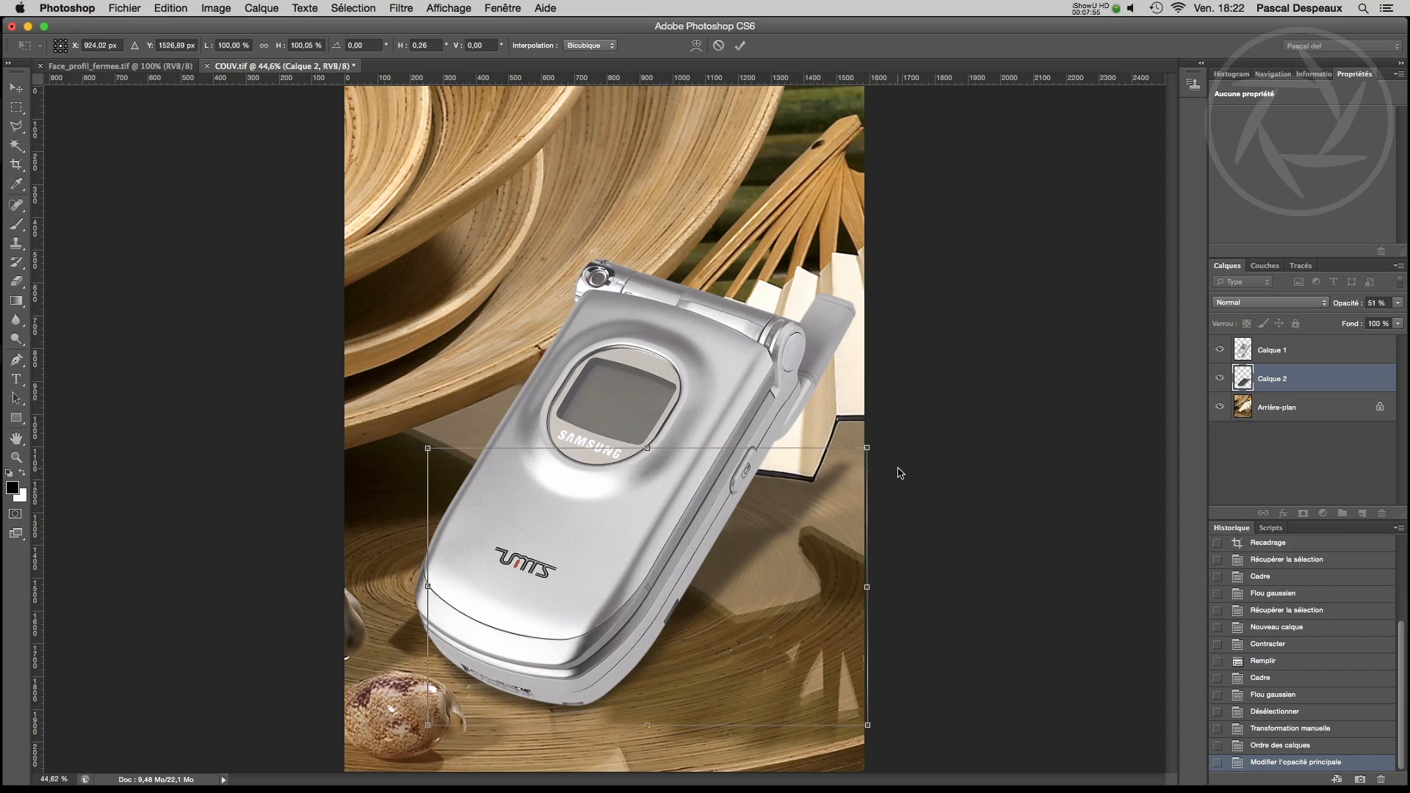
{"action": "key", "text": "Return"}
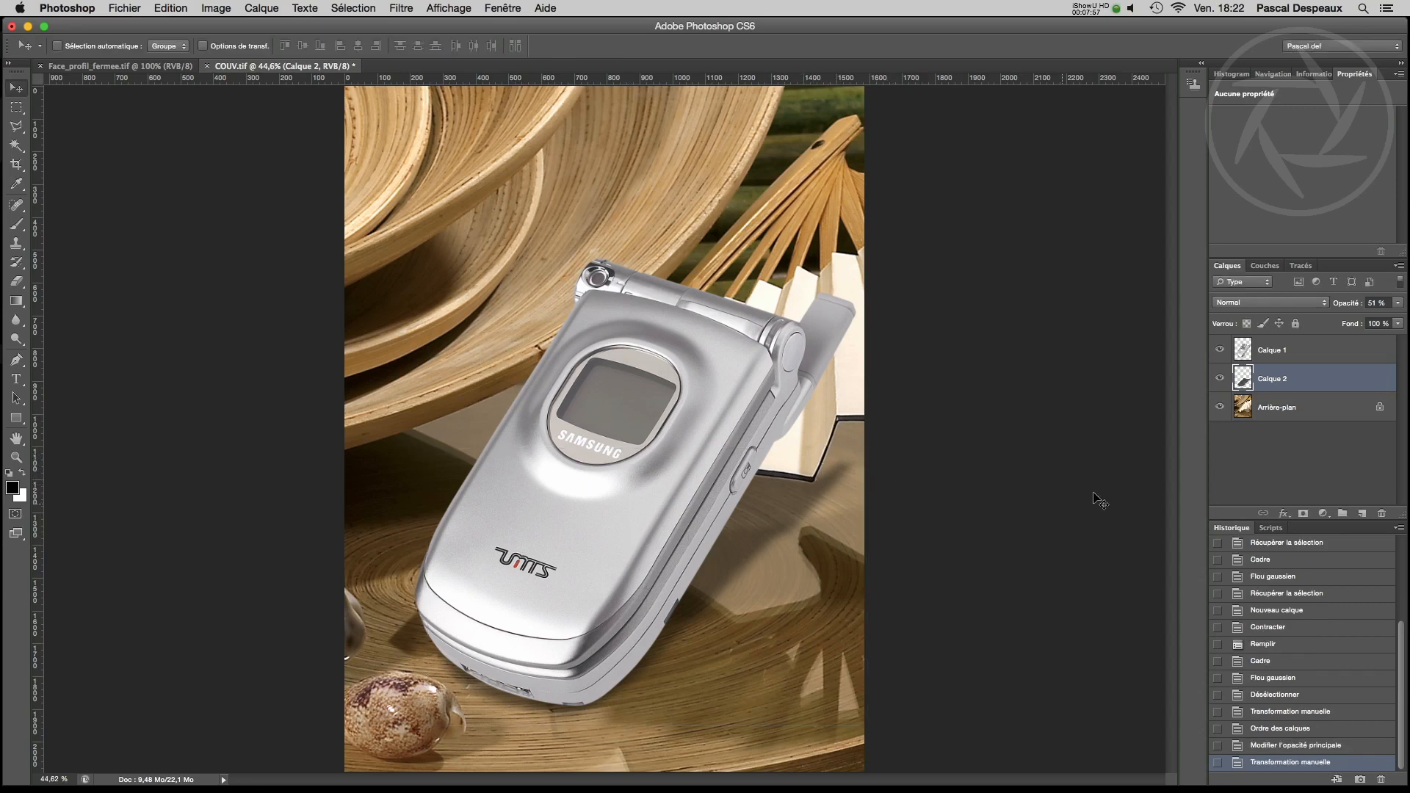
Compare the image with and without the shadow layer, and hide both the shadow and phone layers.
{"action": "left_click", "coordinate": [1220, 379]}
{"action": "left_click", "coordinate": [1221, 378]}
{"action": "left_click", "coordinate": [1220, 379]}
{"action": "left_click", "coordinate": [1221, 379]}
{"action": "left_click", "coordinate": [1220, 379]}
{"action": "left_click", "coordinate": [1219, 349]}
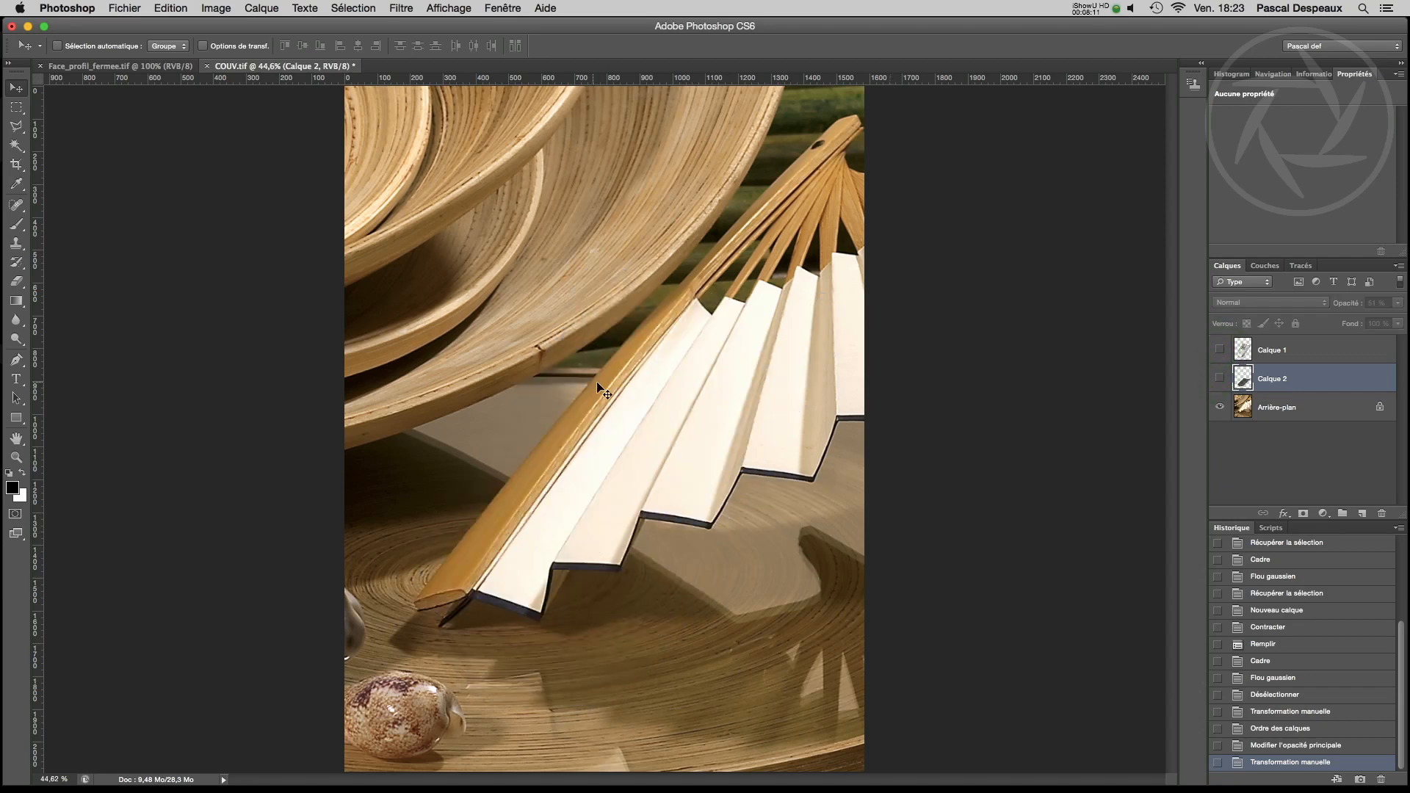
Open the image 6786.tif from the Astuce14 folder and display its channels.
{"action": "key", "text": "super+o"}
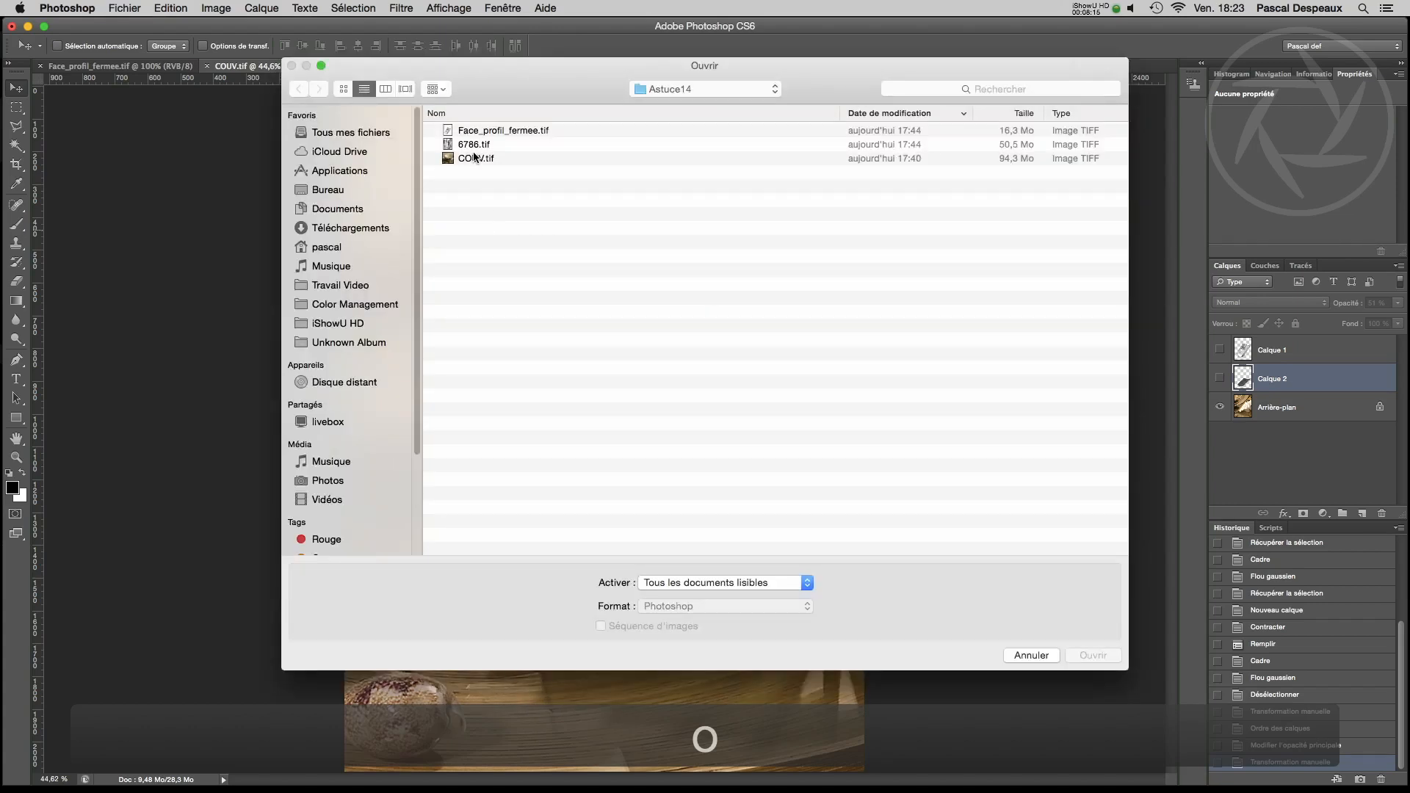
{"action": "left_click", "coordinate": [470, 144]}
{"action": "left_click", "coordinate": [1092, 655]}
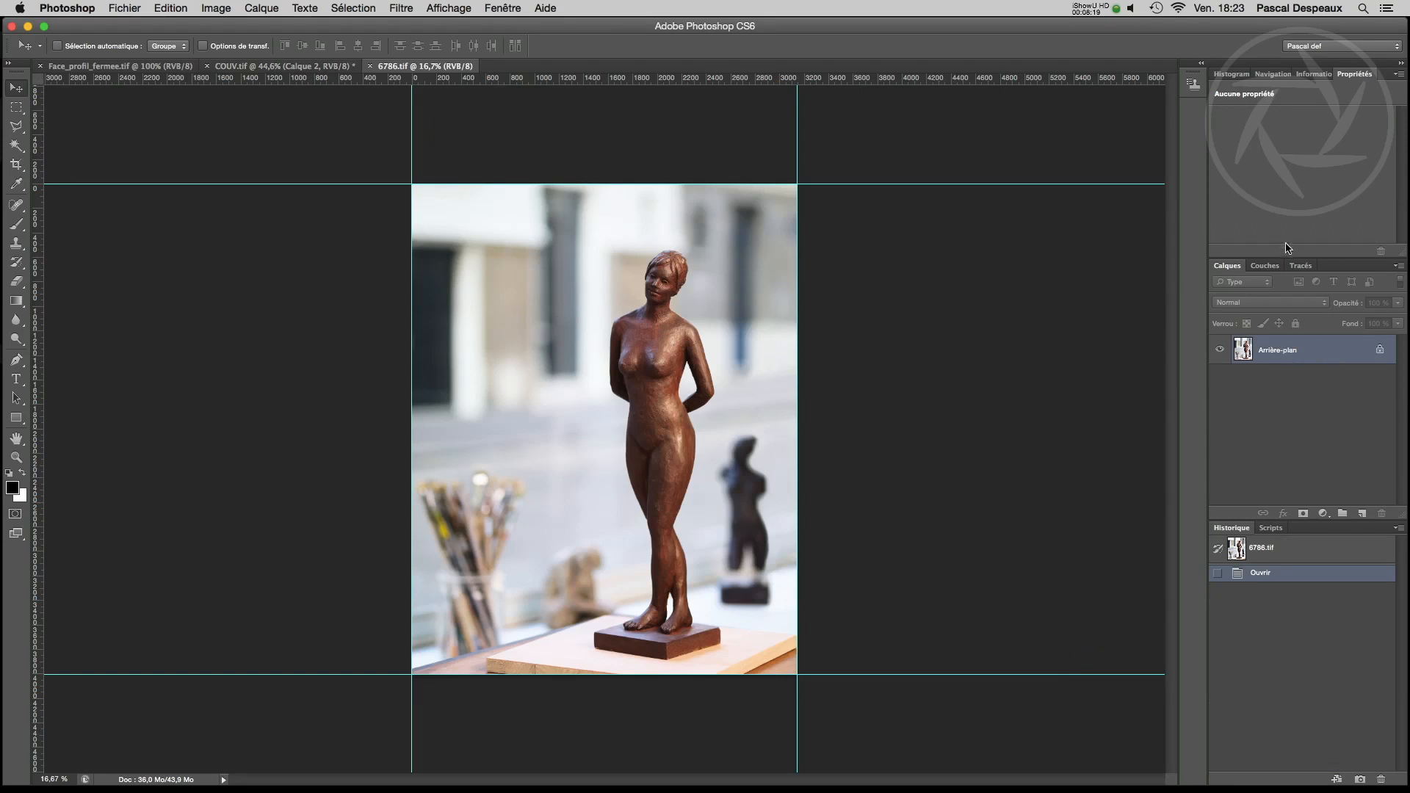
{"action": "left_click", "coordinate": [1266, 266]}
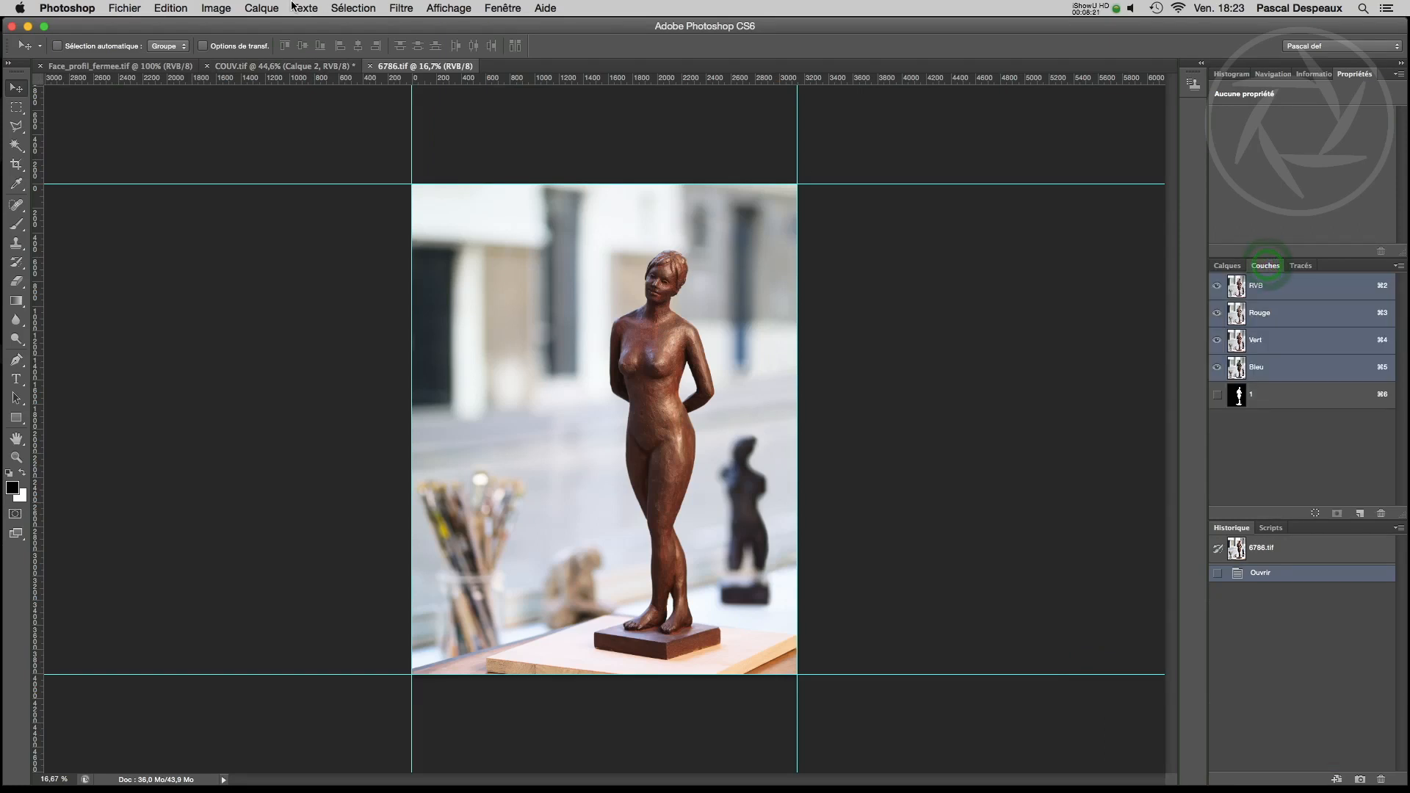
Copy the statue from 6786.tif using its saved selection and paste it into COUV.tif.
{"action": "left_click", "coordinate": [354, 8]}
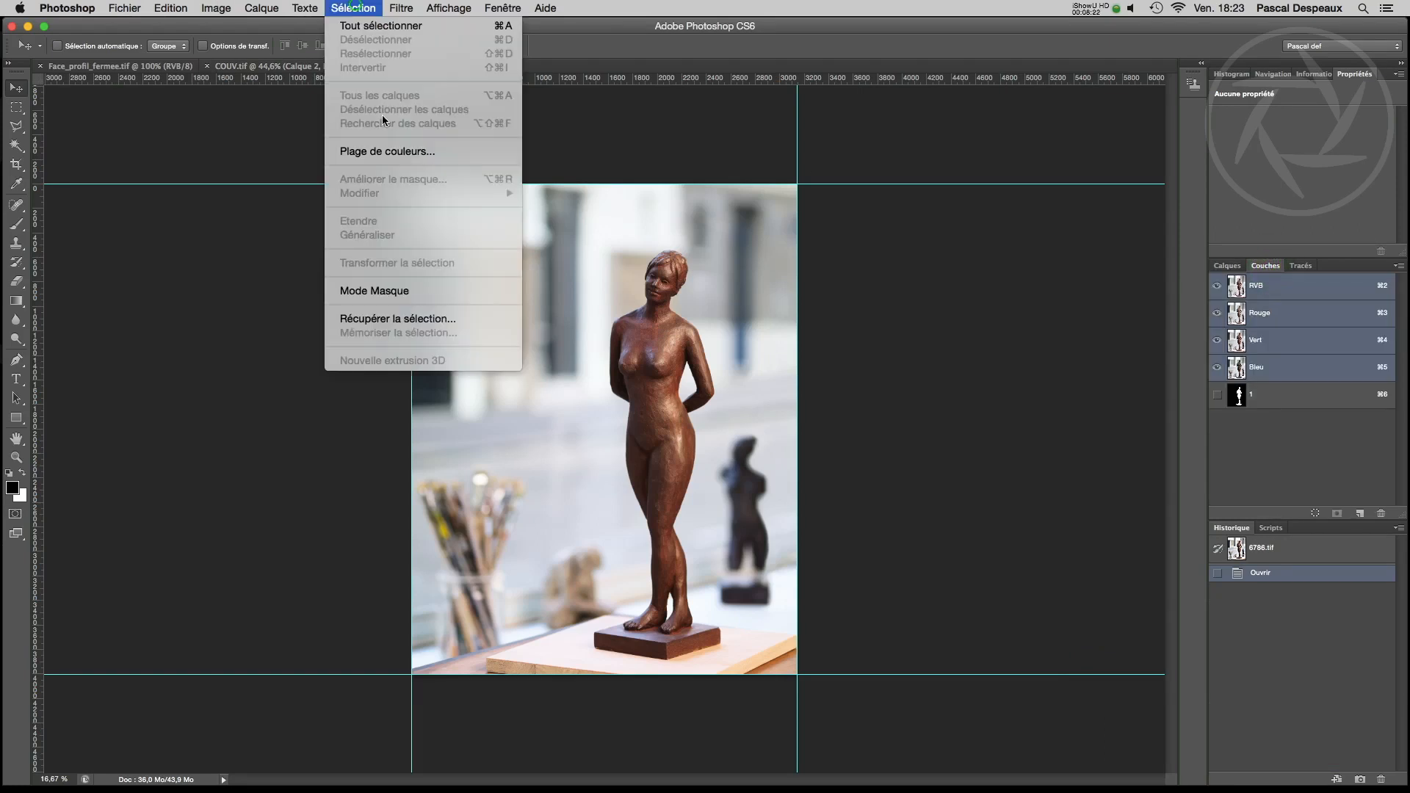
{"action": "left_click", "coordinate": [409, 314]}
{"action": "left_click", "coordinate": [835, 306]}
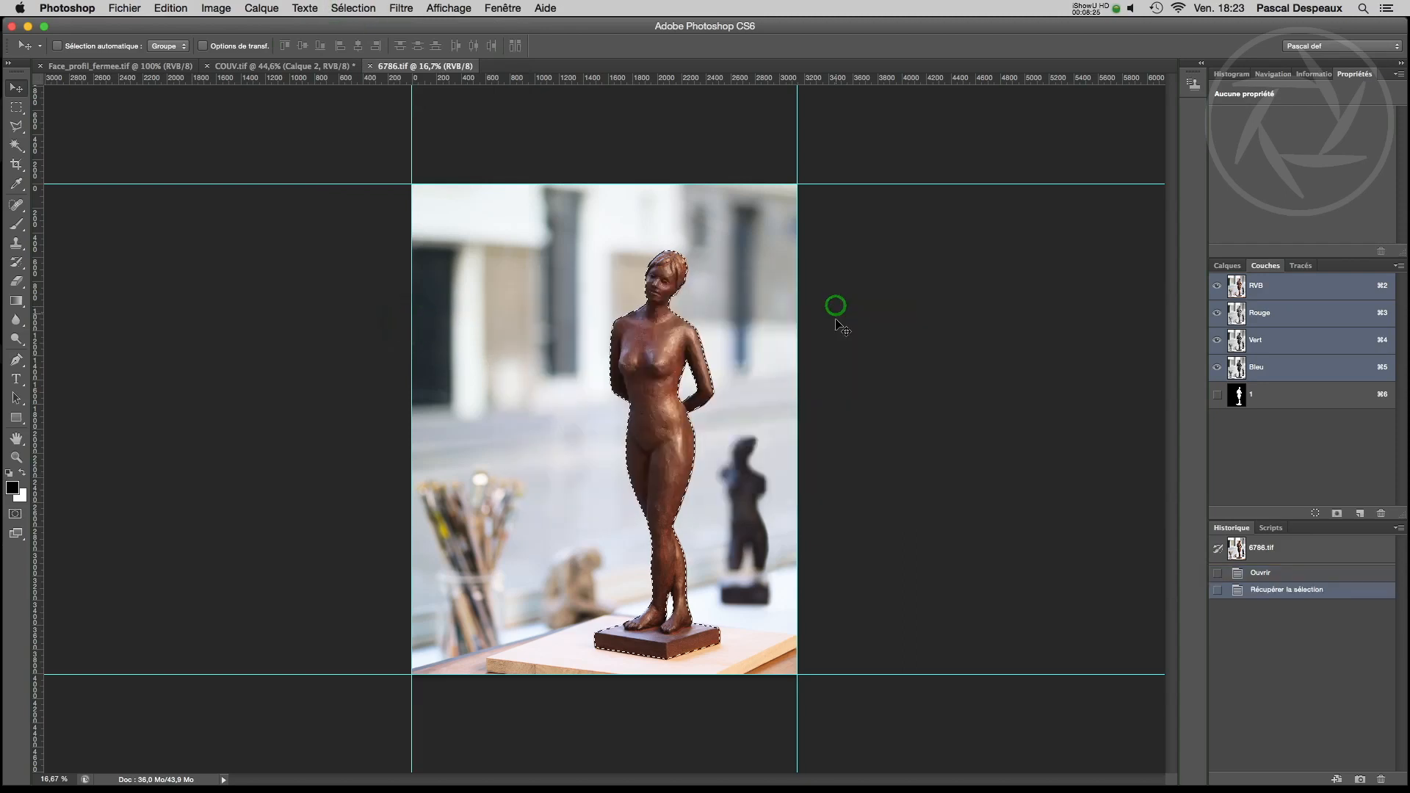
{"action": "key", "text": "super+c"}
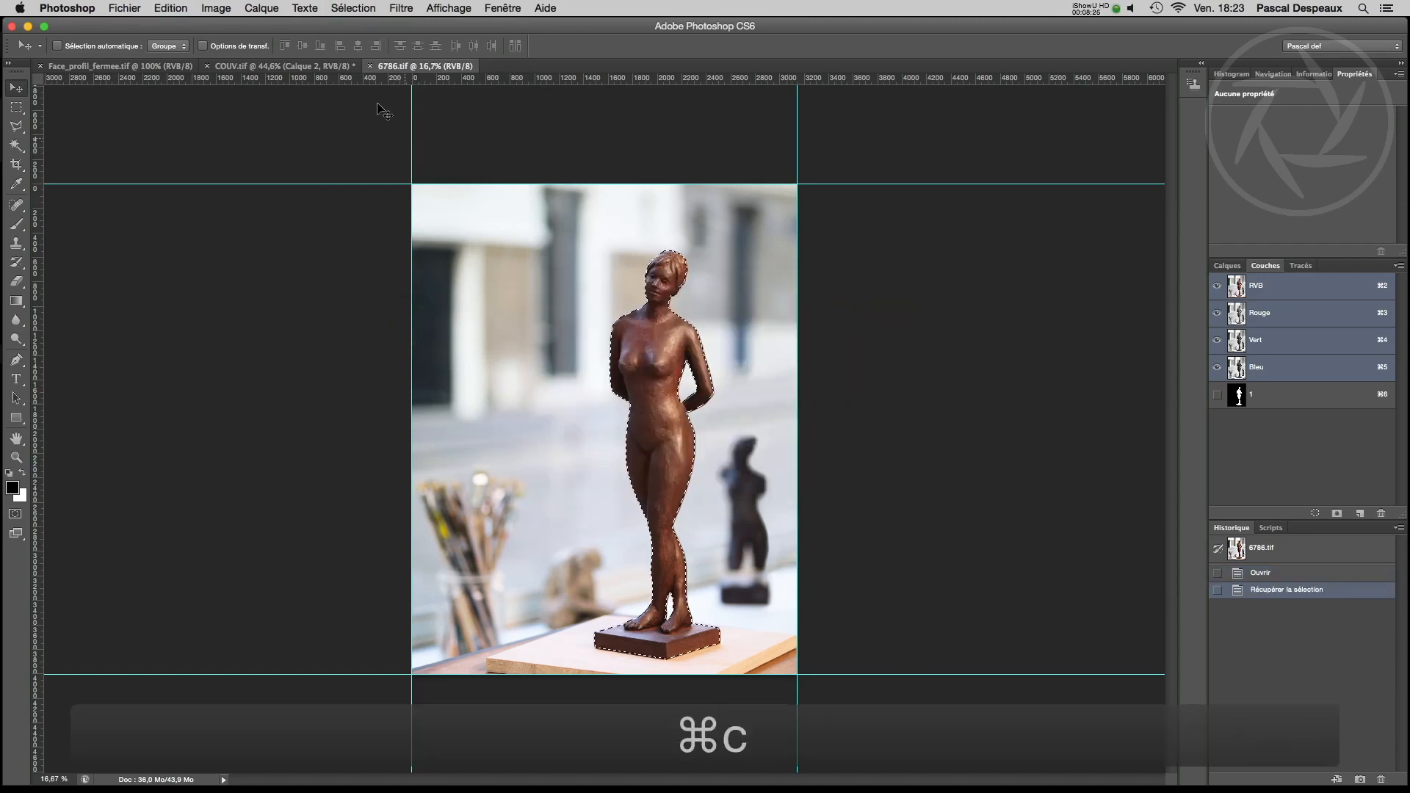
{"action": "left_click", "coordinate": [249, 68]}
{"action": "key", "text": "super+v"}
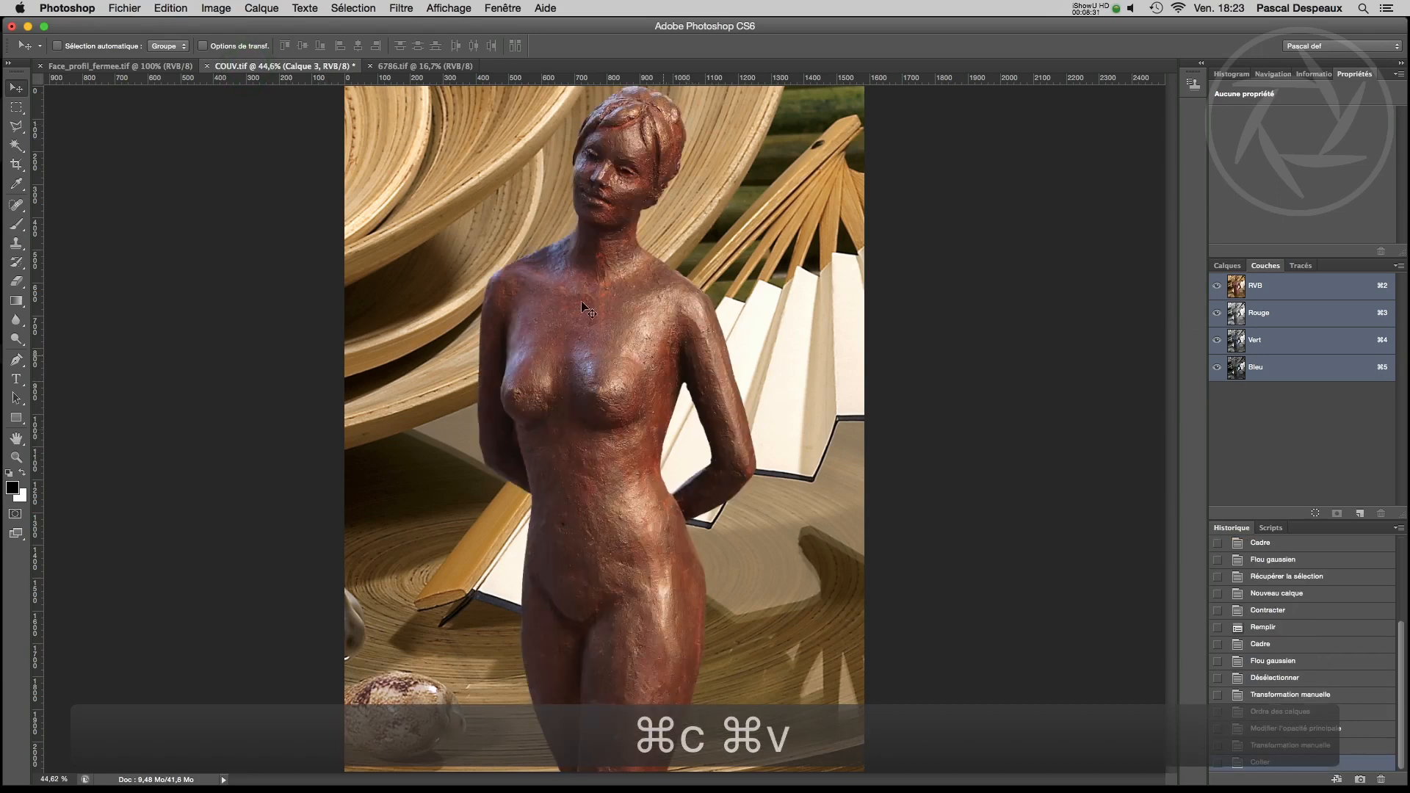
Scale the pasted statue proportionally to 58.28% and place it in the right half of the cover, fully visible with its base.
{"action": "left_click", "coordinate": [124, 8]}
{"action": "mouse_move", "coordinate": [171, 8]}
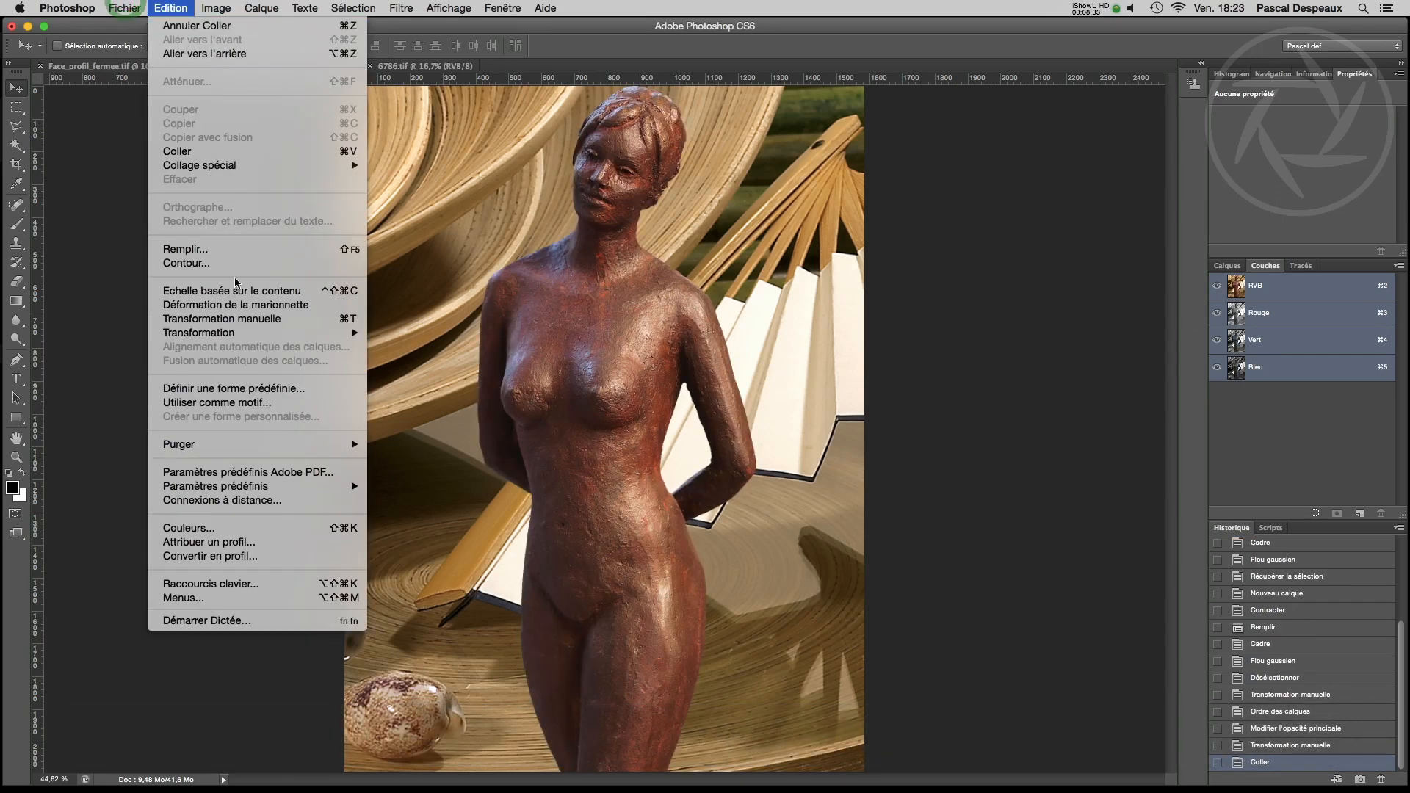
{"action": "mouse_move", "coordinate": [323, 334]}
{"action": "left_click", "coordinate": [406, 363]}
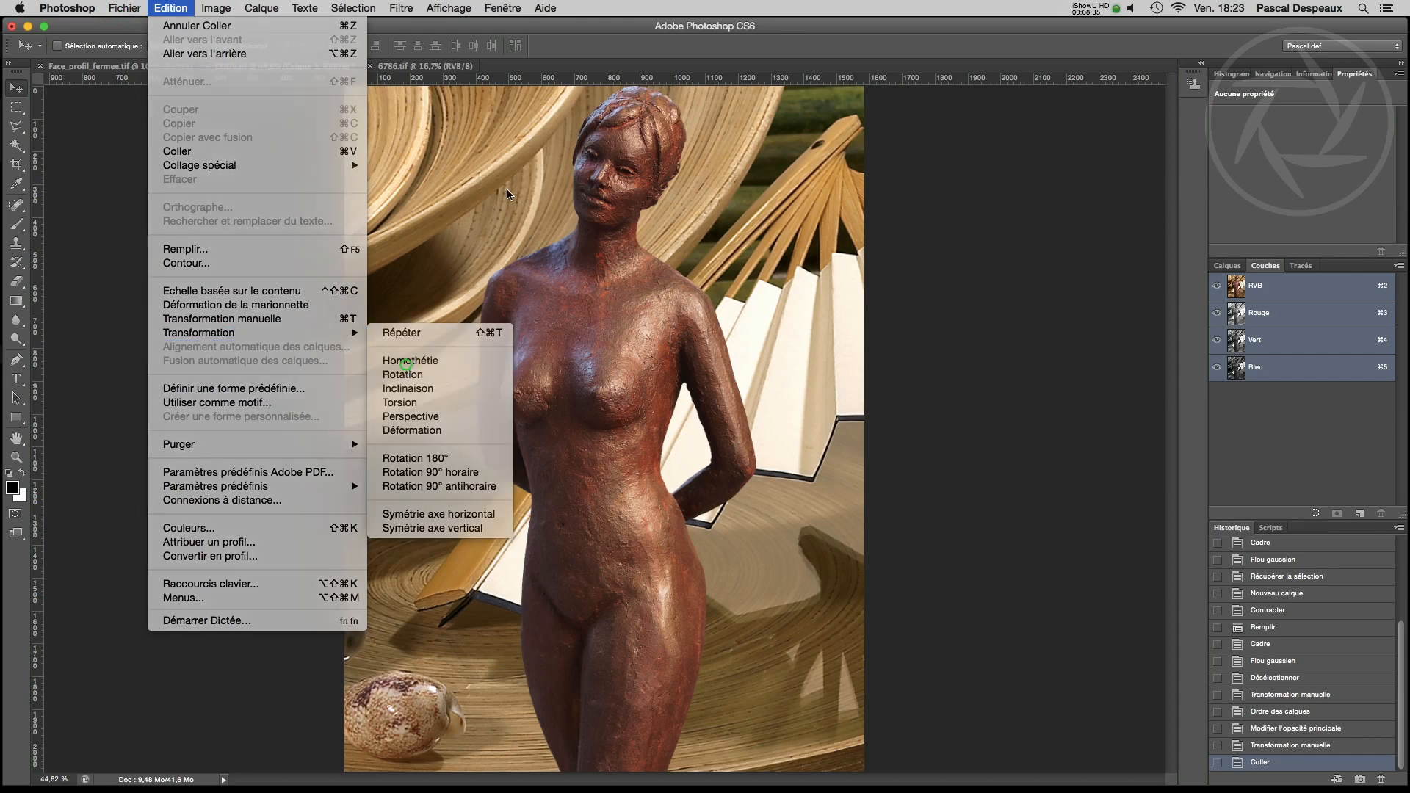
{"action": "left_click_drag", "start_coordinate": [437, 89], "coordinate": [561, 434]}
{"action": "left_click_drag", "start_coordinate": [667, 585], "coordinate": [633, 169]}
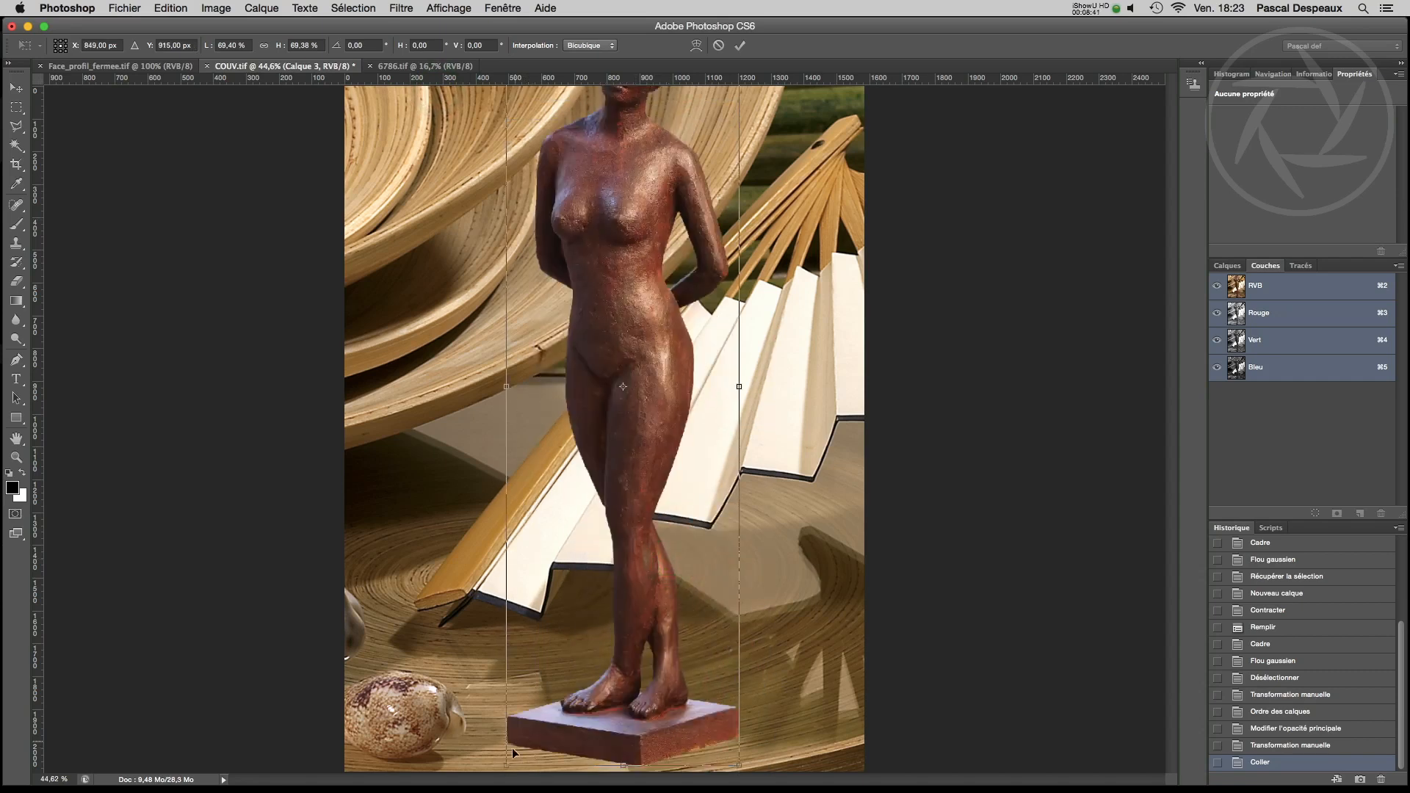
{"action": "left_click_drag", "start_coordinate": [507, 766], "coordinate": [560, 595]}
{"action": "left_click_drag", "start_coordinate": [639, 123], "coordinate": [641, 262]}
{"action": "left_click_drag", "start_coordinate": [560, 735], "coordinate": [547, 771]}
{"action": "left_click_drag", "start_coordinate": [642, 496], "coordinate": [696, 448]}
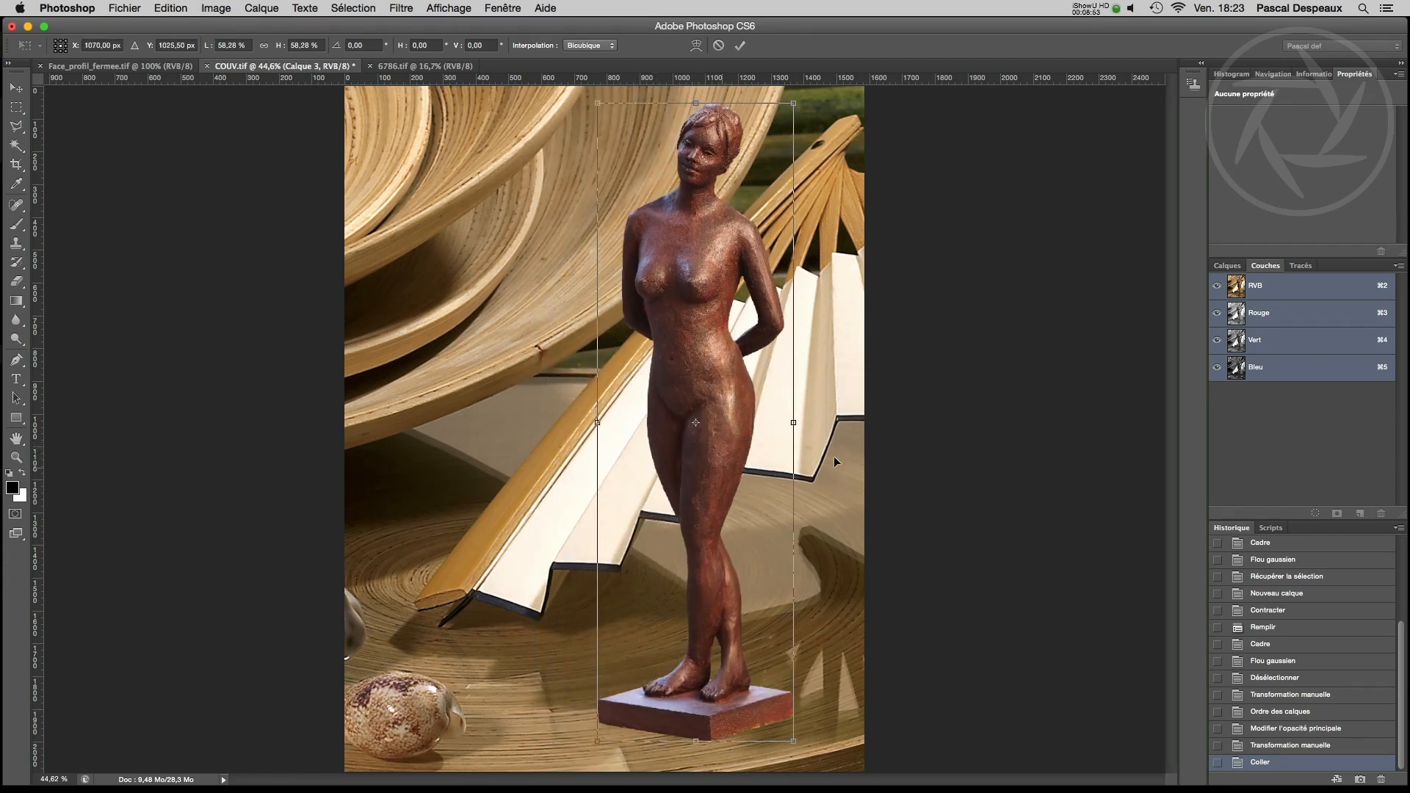
{"action": "key", "text": "Return"}
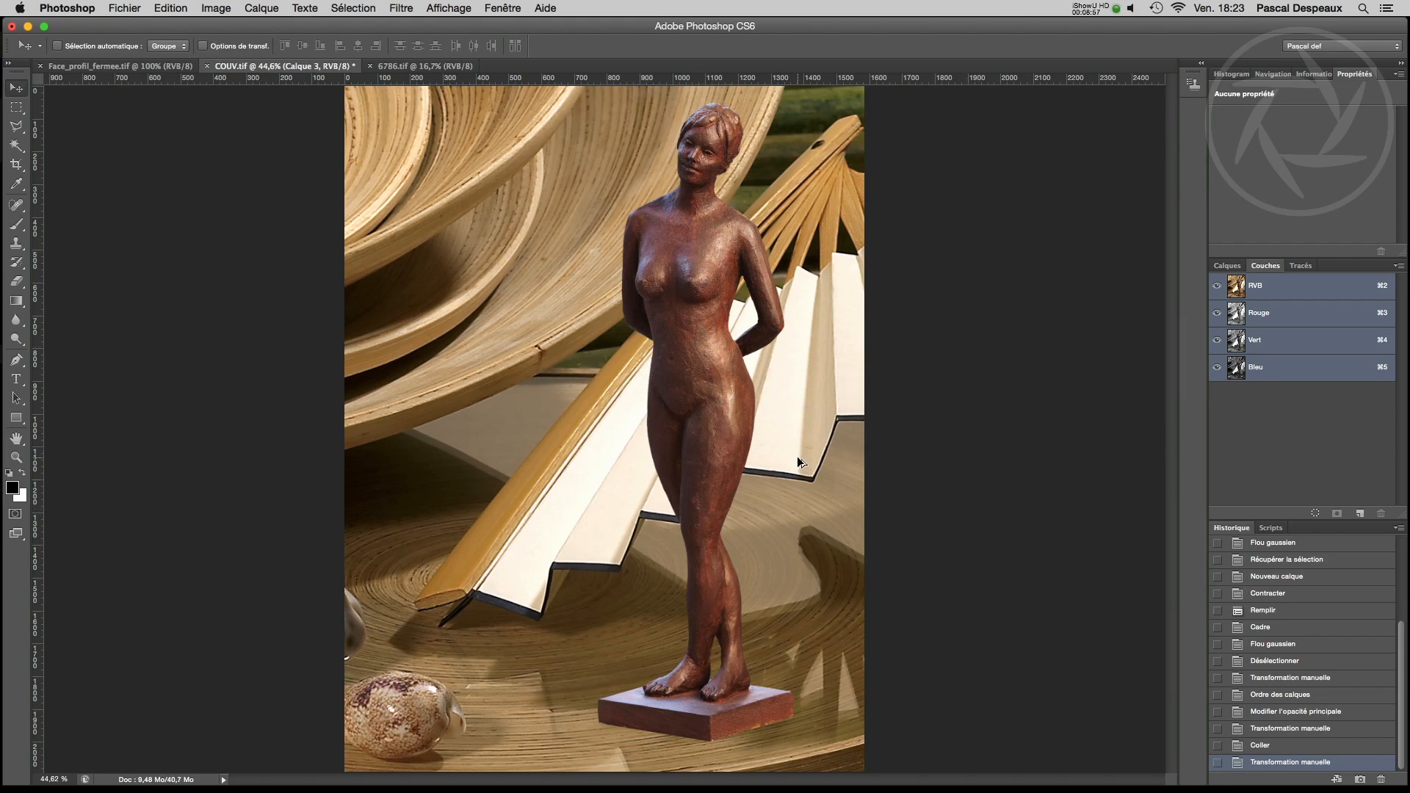
Load the outline of the statue layer Calque 3 as a selection.
{"action": "key", "text": "super+alt+0"}
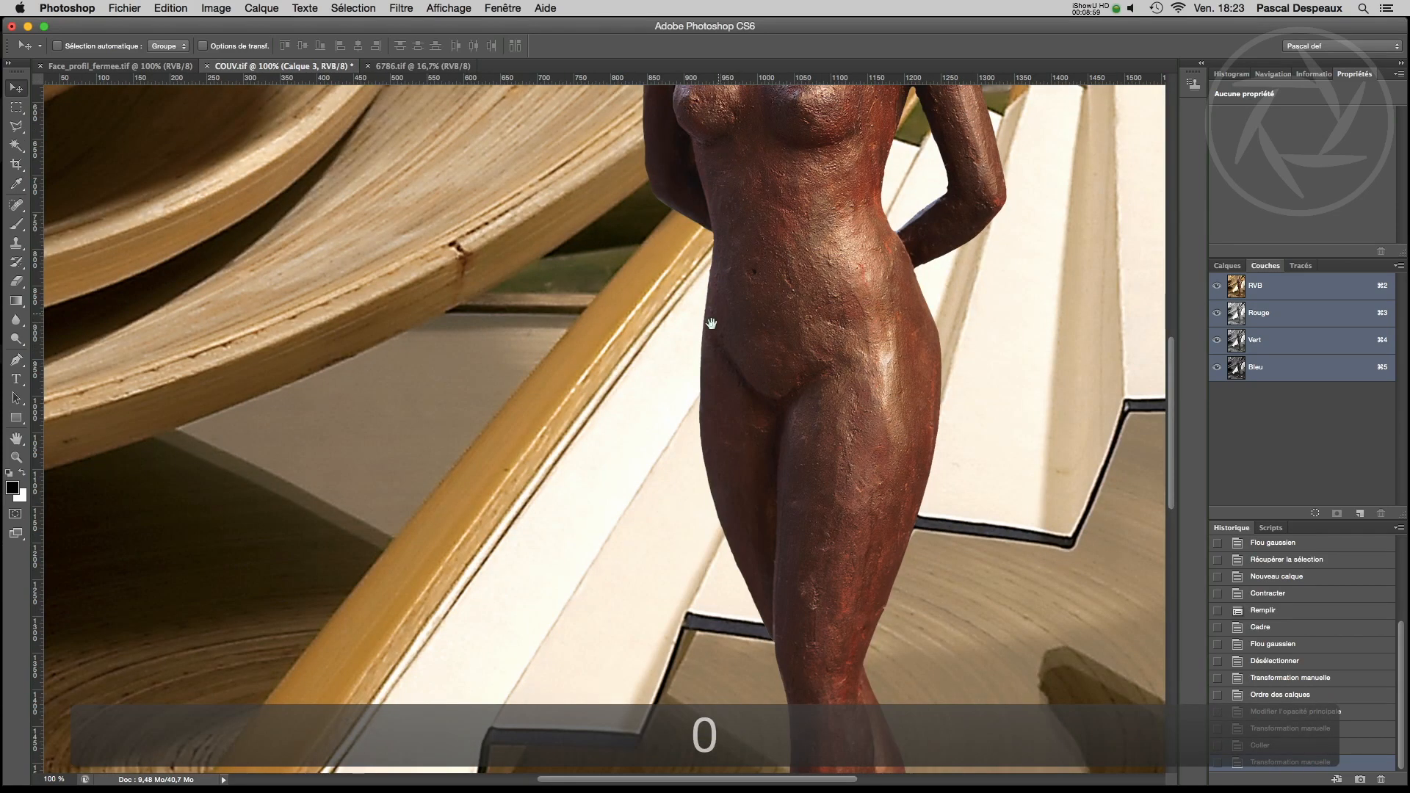
{"action": "left_click_drag", "start_coordinate": [714, 321], "coordinate": [607, 686]}
{"action": "left_click_drag", "start_coordinate": [683, 423], "coordinate": [703, 398]}
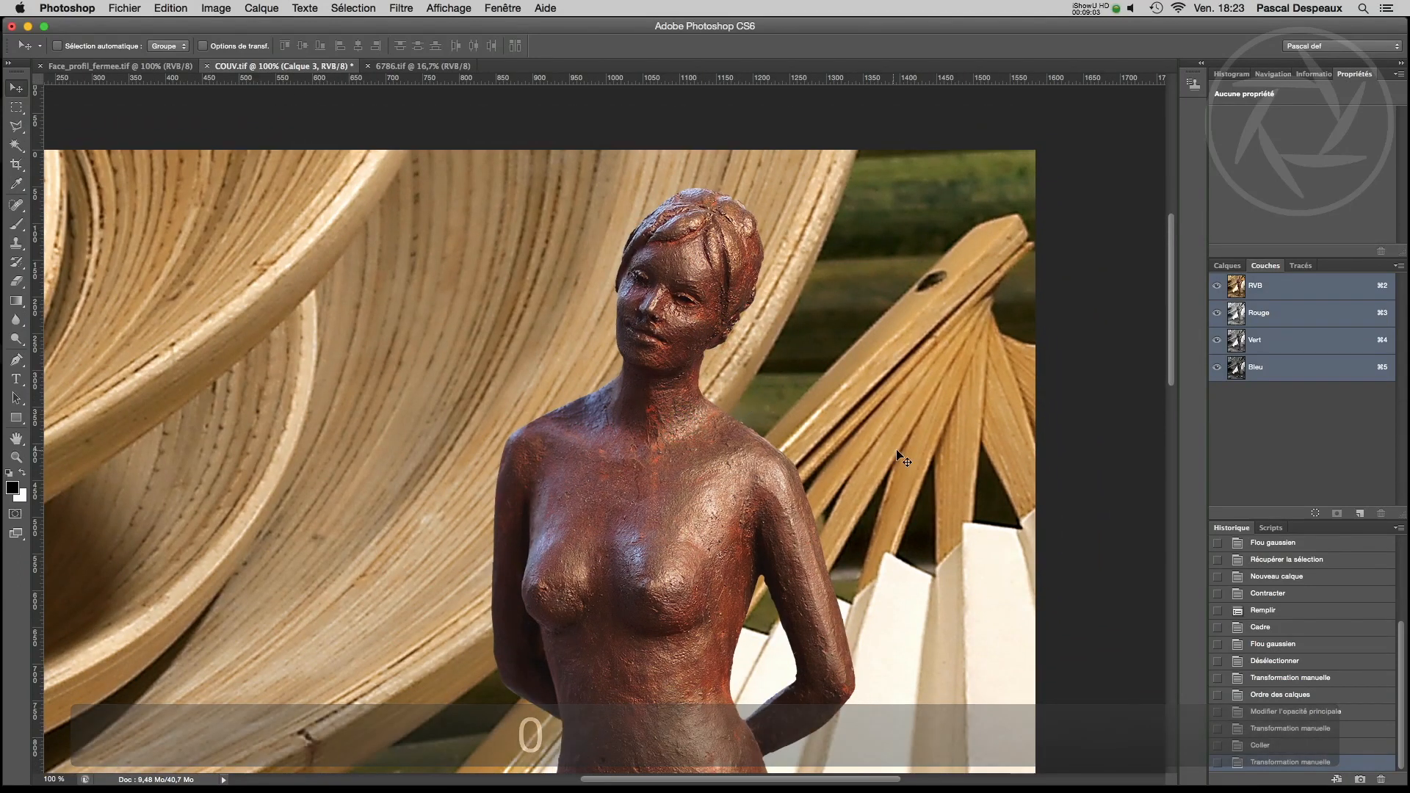
{"action": "key", "text": "super+plus"}
{"action": "left_click_drag", "start_coordinate": [760, 356], "coordinate": [672, 582]}
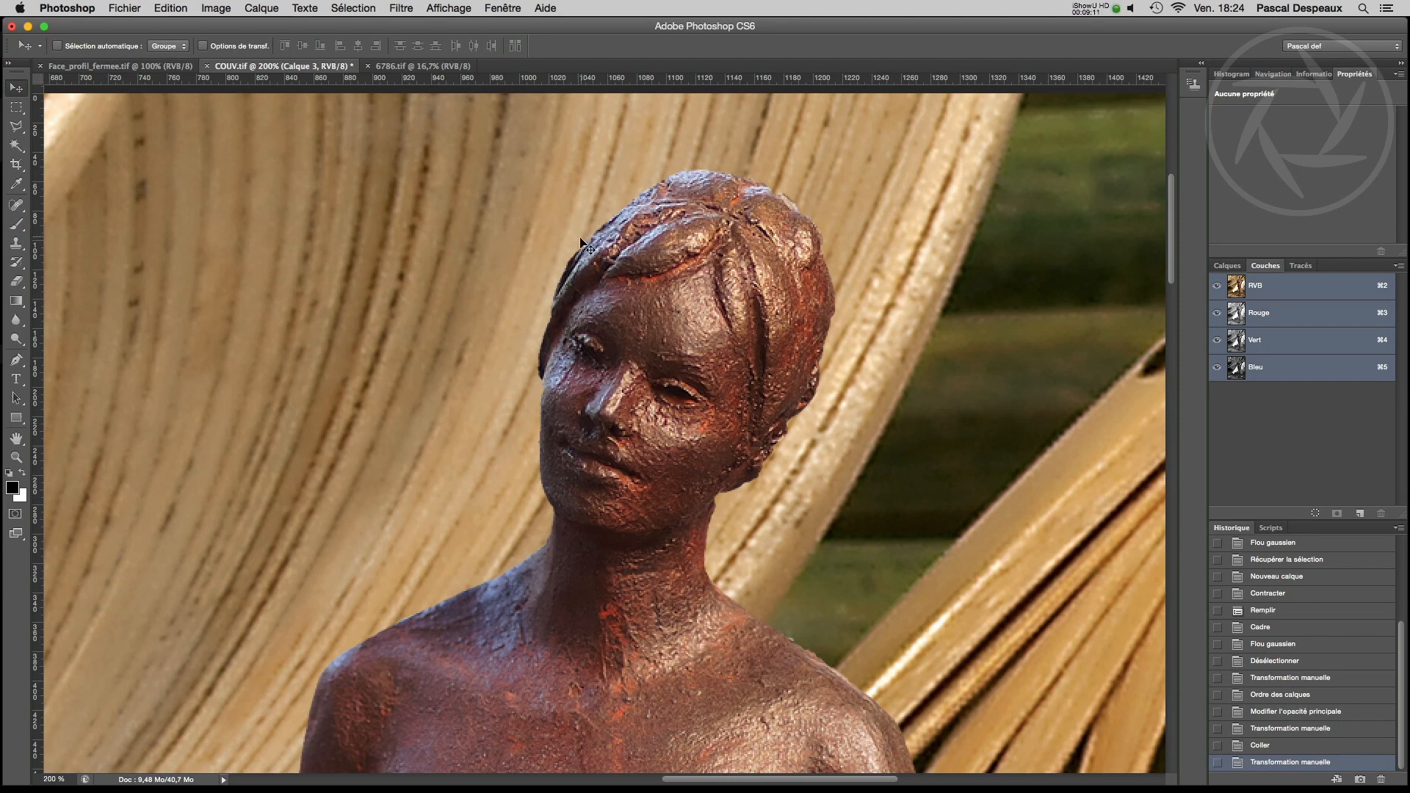
{"action": "left_click", "coordinate": [340, 6]}
{"action": "left_click", "coordinate": [398, 320]}
{"action": "left_click", "coordinate": [838, 312]}
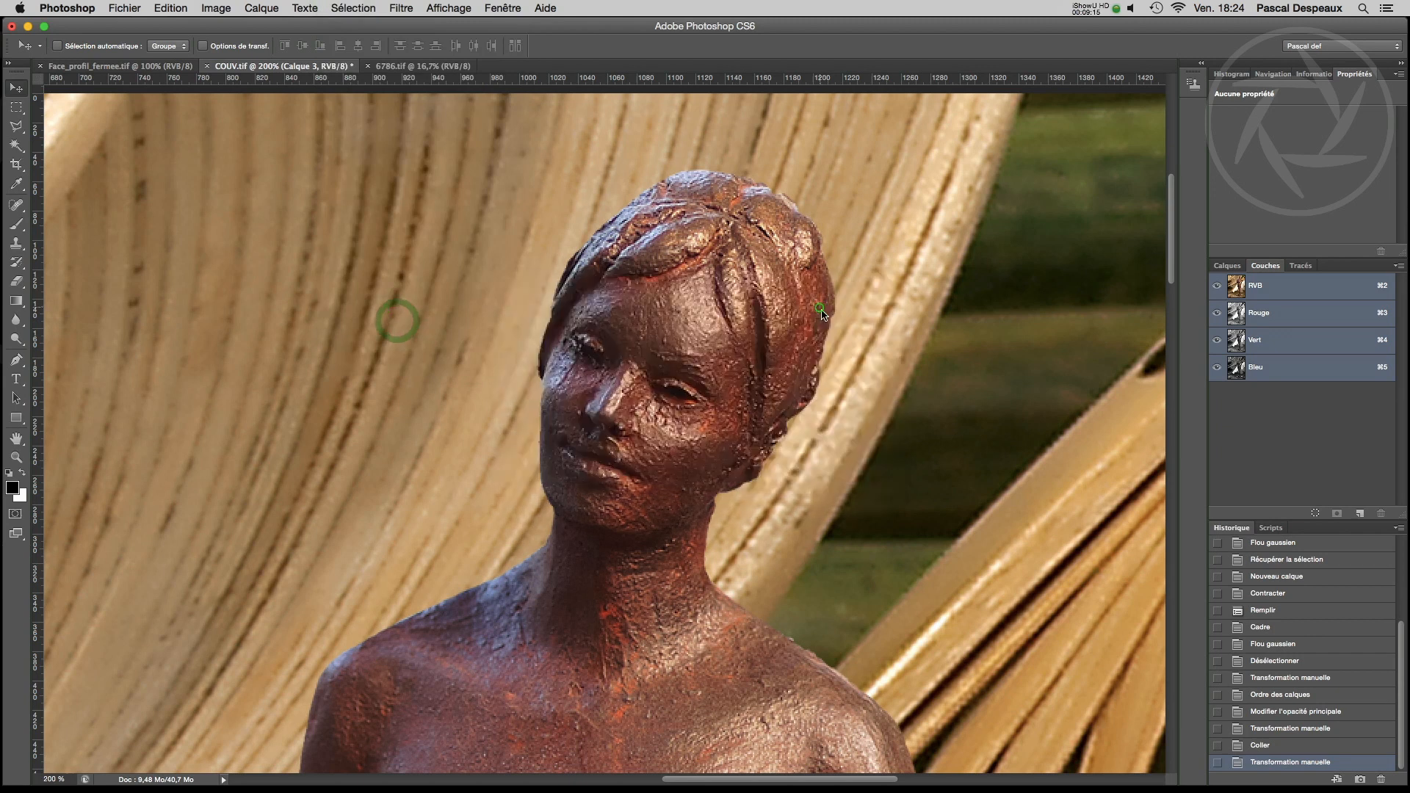
Convert the statue selection into a 20-pixel-wide border and hide the extras so the selection outline is not displayed.
{"action": "left_click", "coordinate": [355, 5]}
{"action": "mouse_move", "coordinate": [514, 193]}
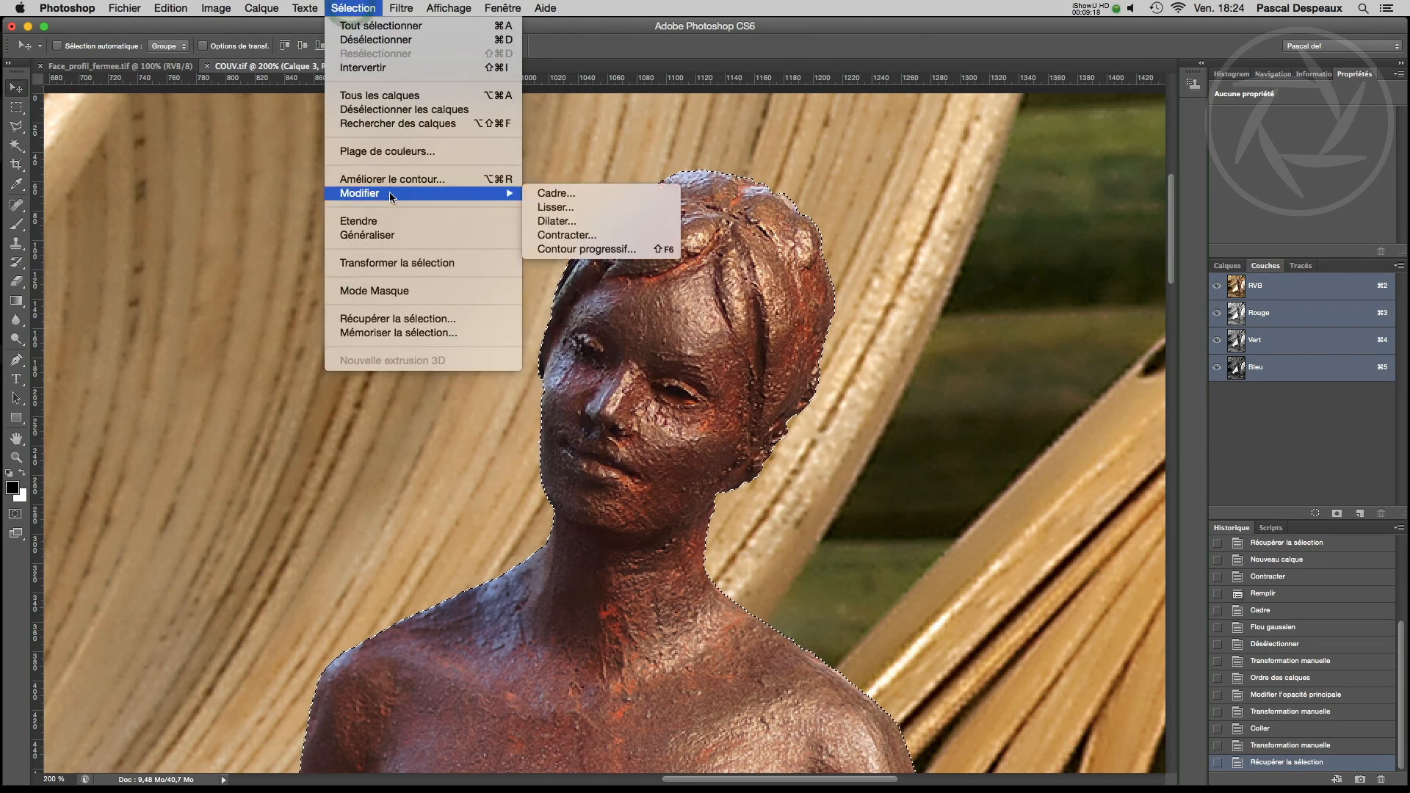
{"action": "left_click", "coordinate": [604, 194]}
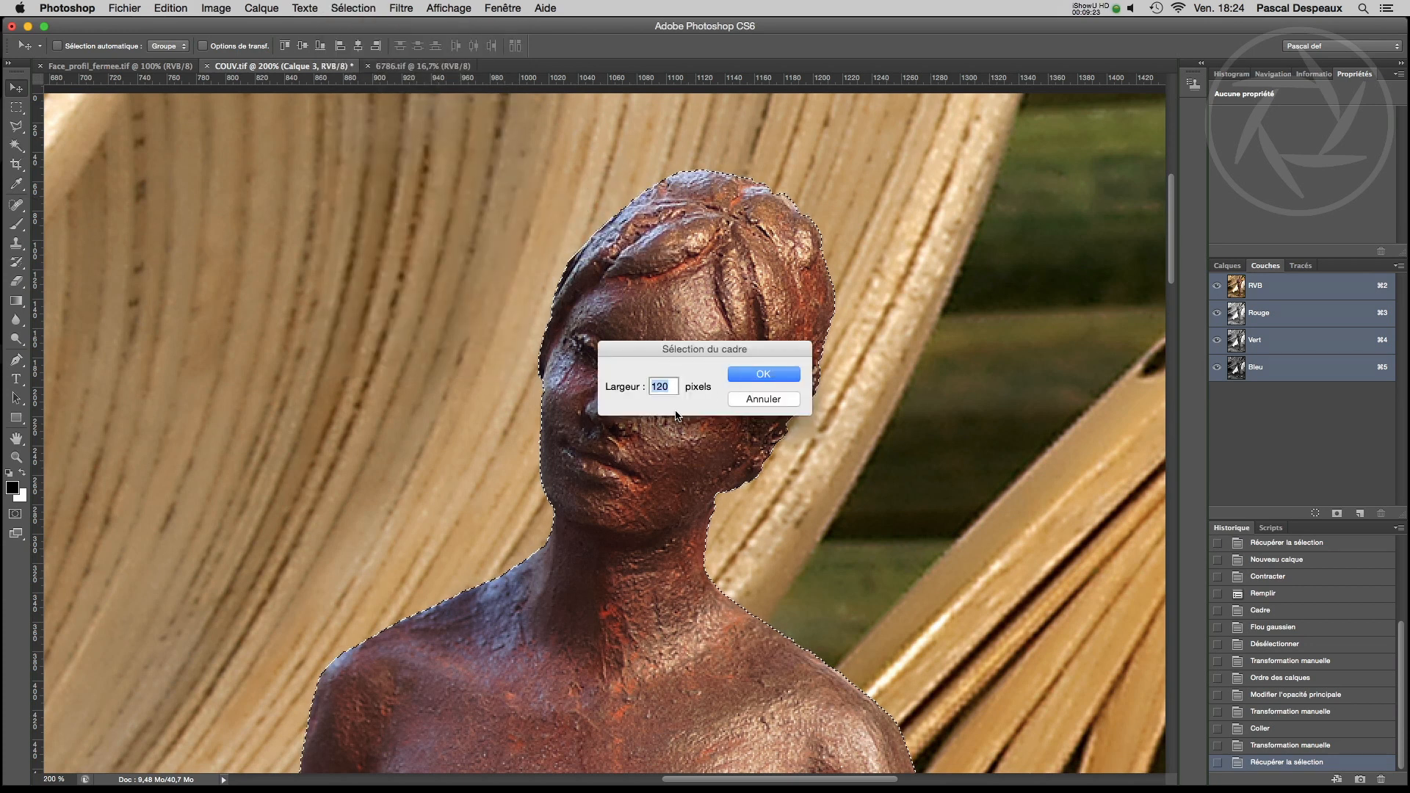
{"action": "type", "text": "20"}
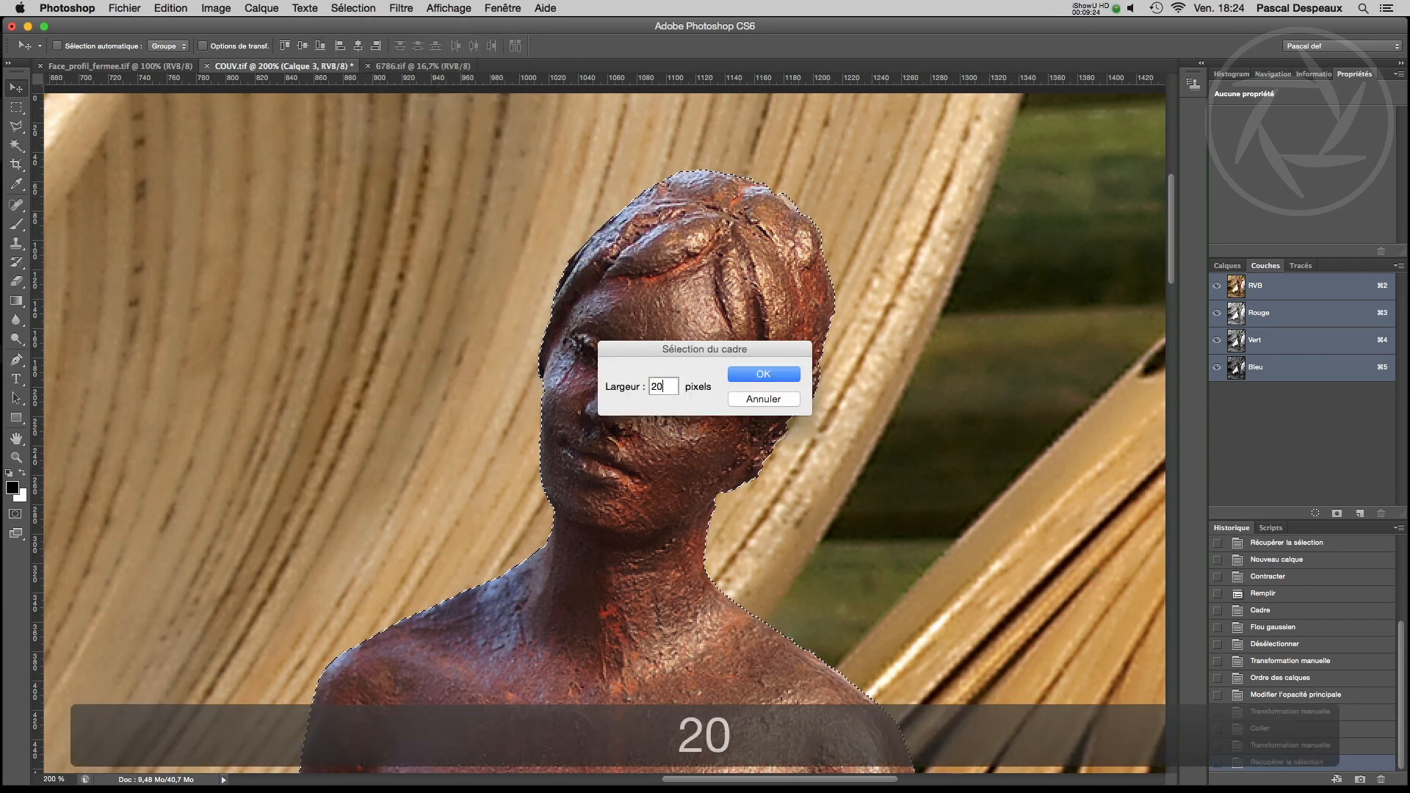
{"action": "left_click", "coordinate": [783, 376]}
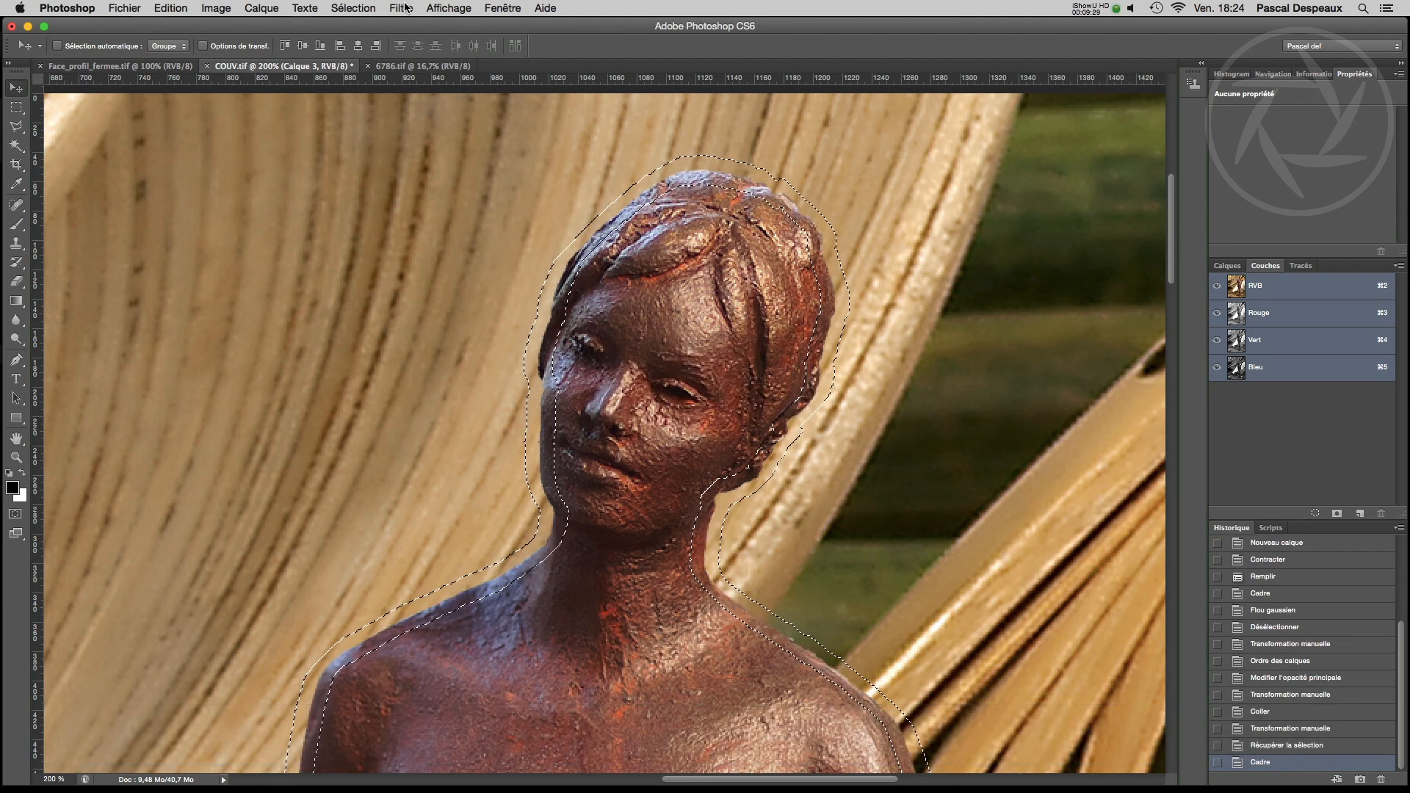
{"action": "left_click", "coordinate": [448, 8]}
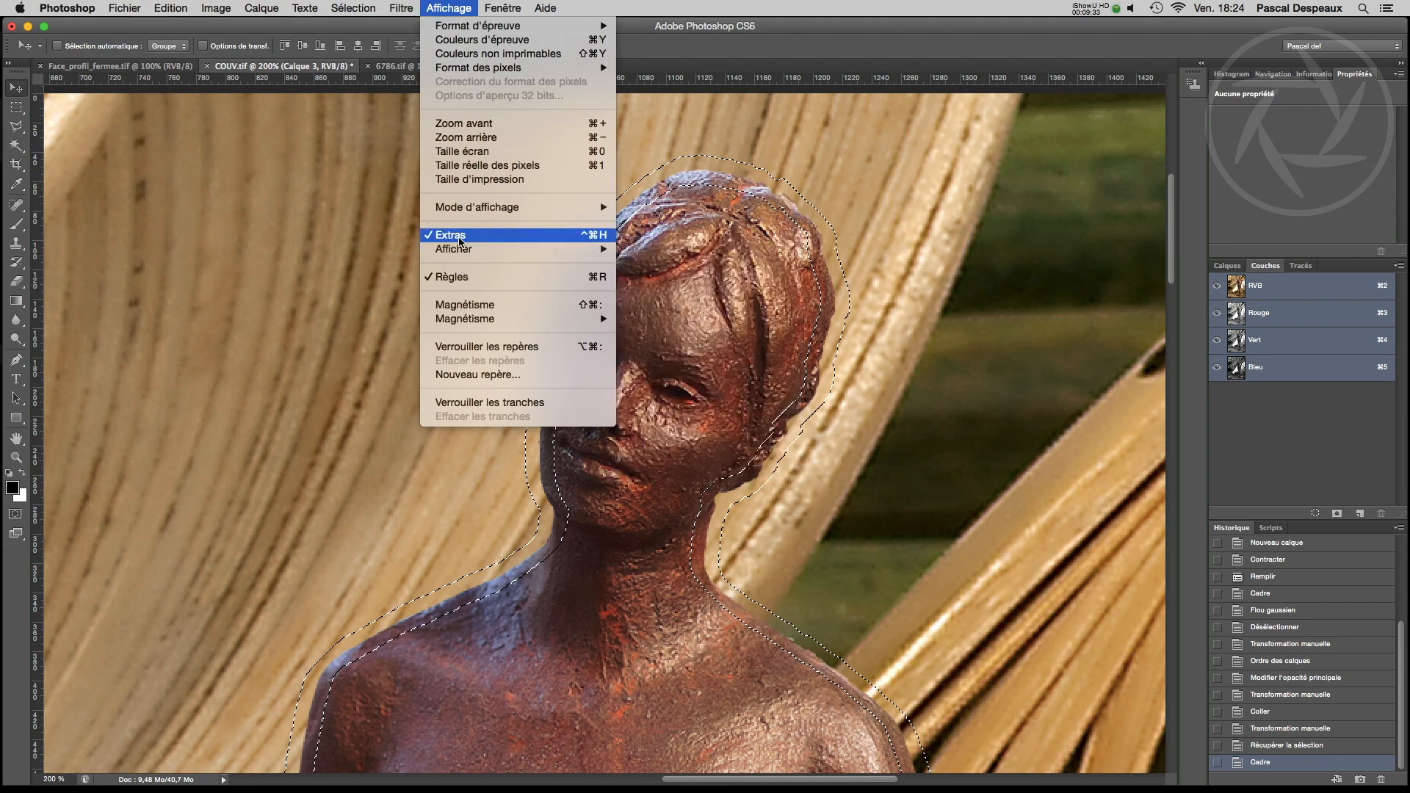
{"action": "left_click", "coordinate": [459, 236]}
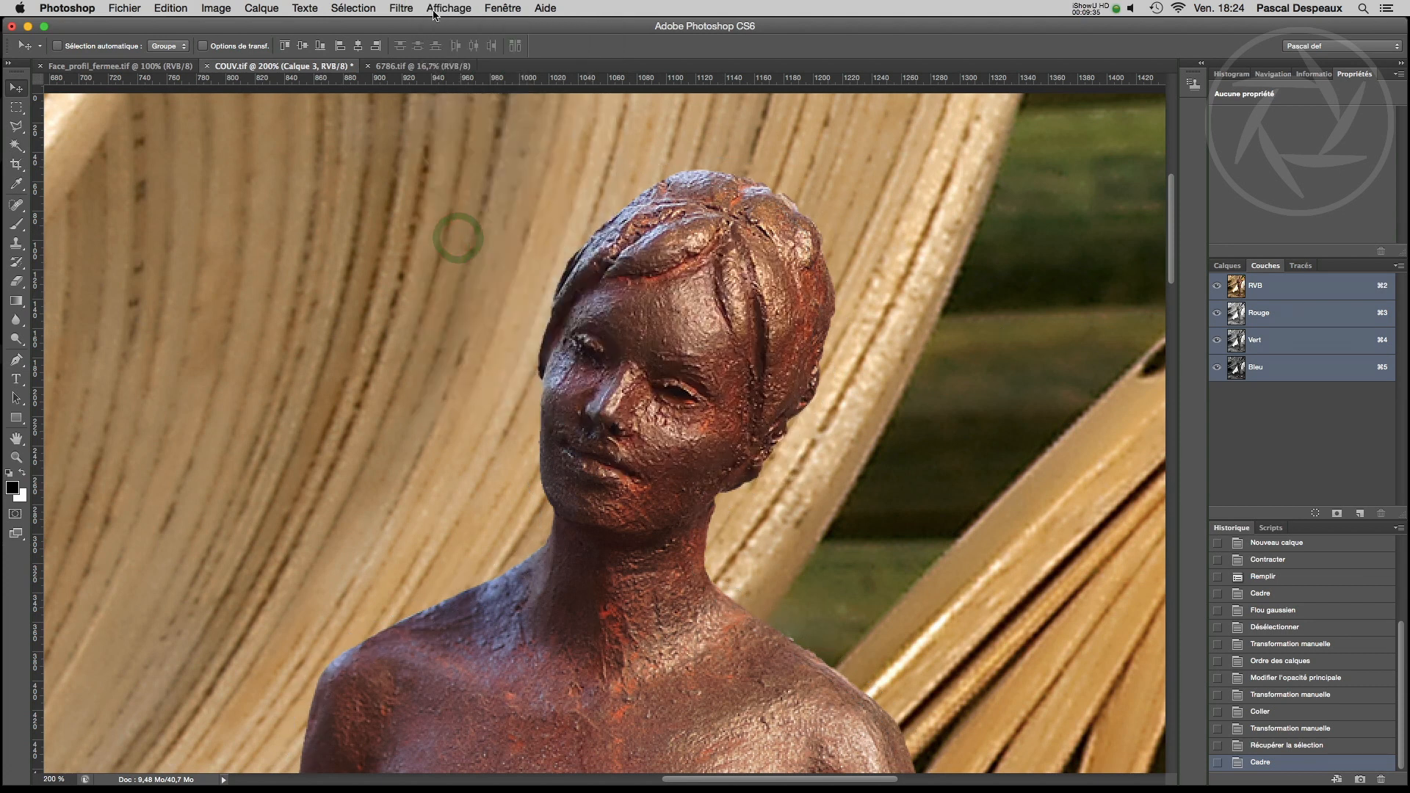
Set up a Gaussian Blur with a 0.4-pixel radius on the statue's contour, comparing it with the unblurred edge.
{"action": "left_click", "coordinate": [403, 6]}
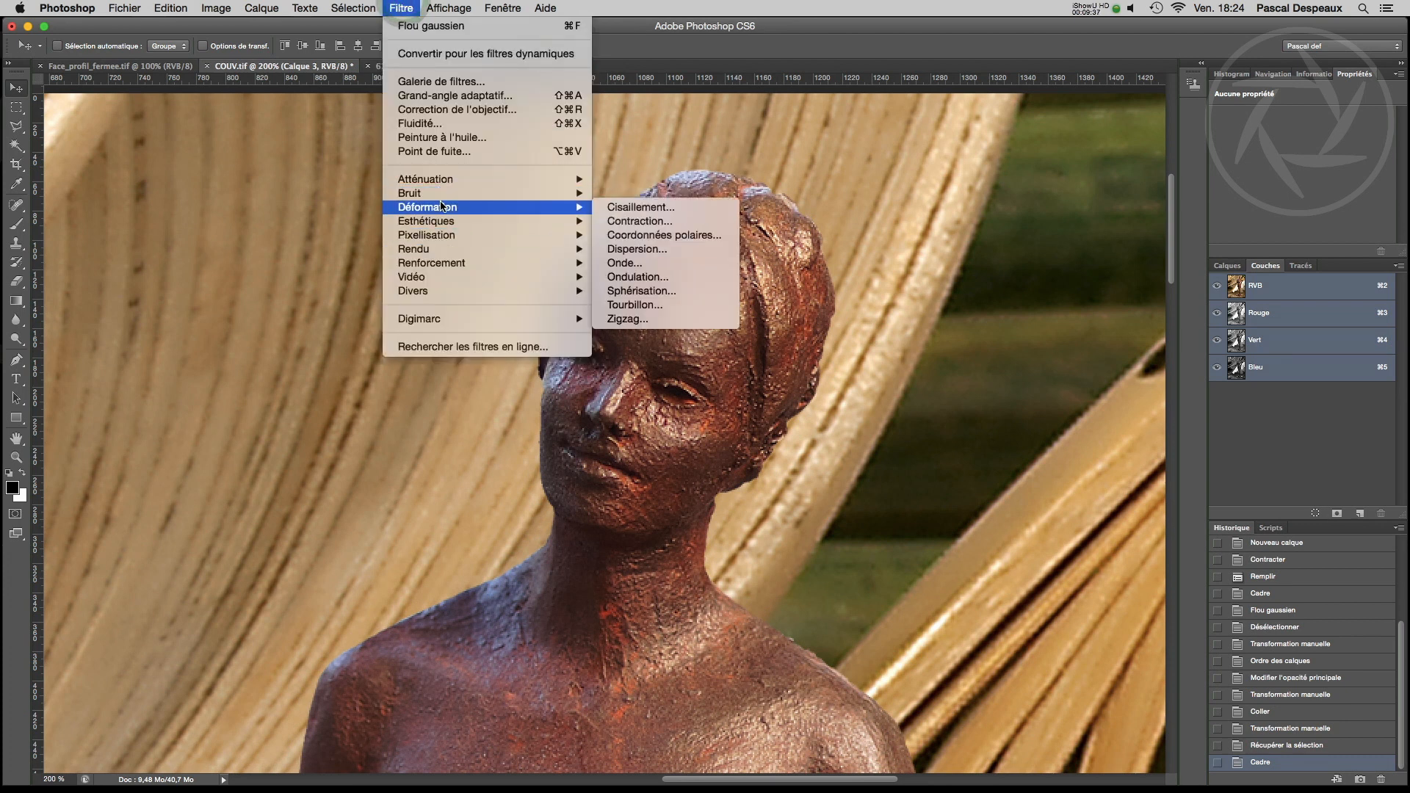
{"action": "mouse_move", "coordinate": [442, 179]}
{"action": "left_click", "coordinate": [681, 304]}
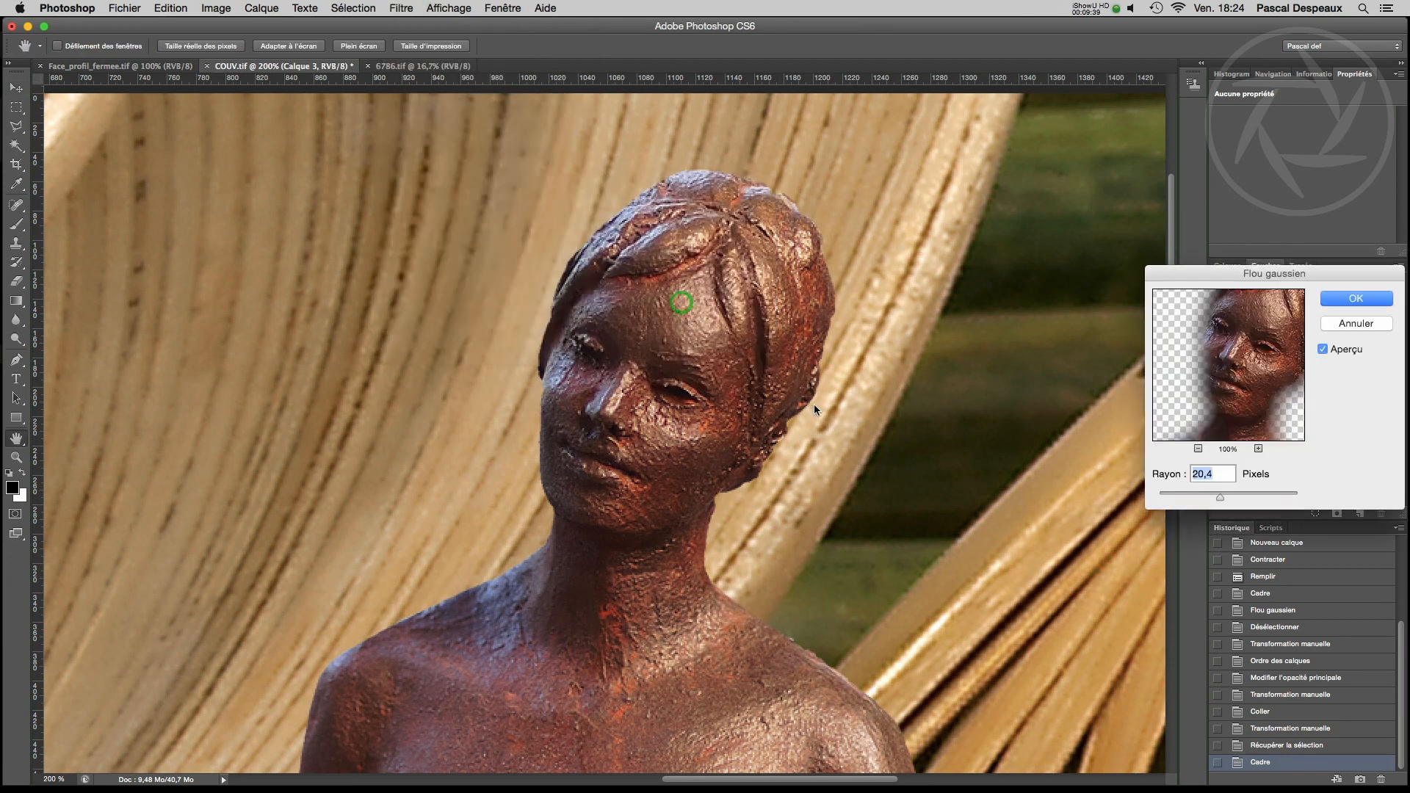
{"action": "left_click_drag", "start_coordinate": [1220, 497], "coordinate": [1161, 498]}
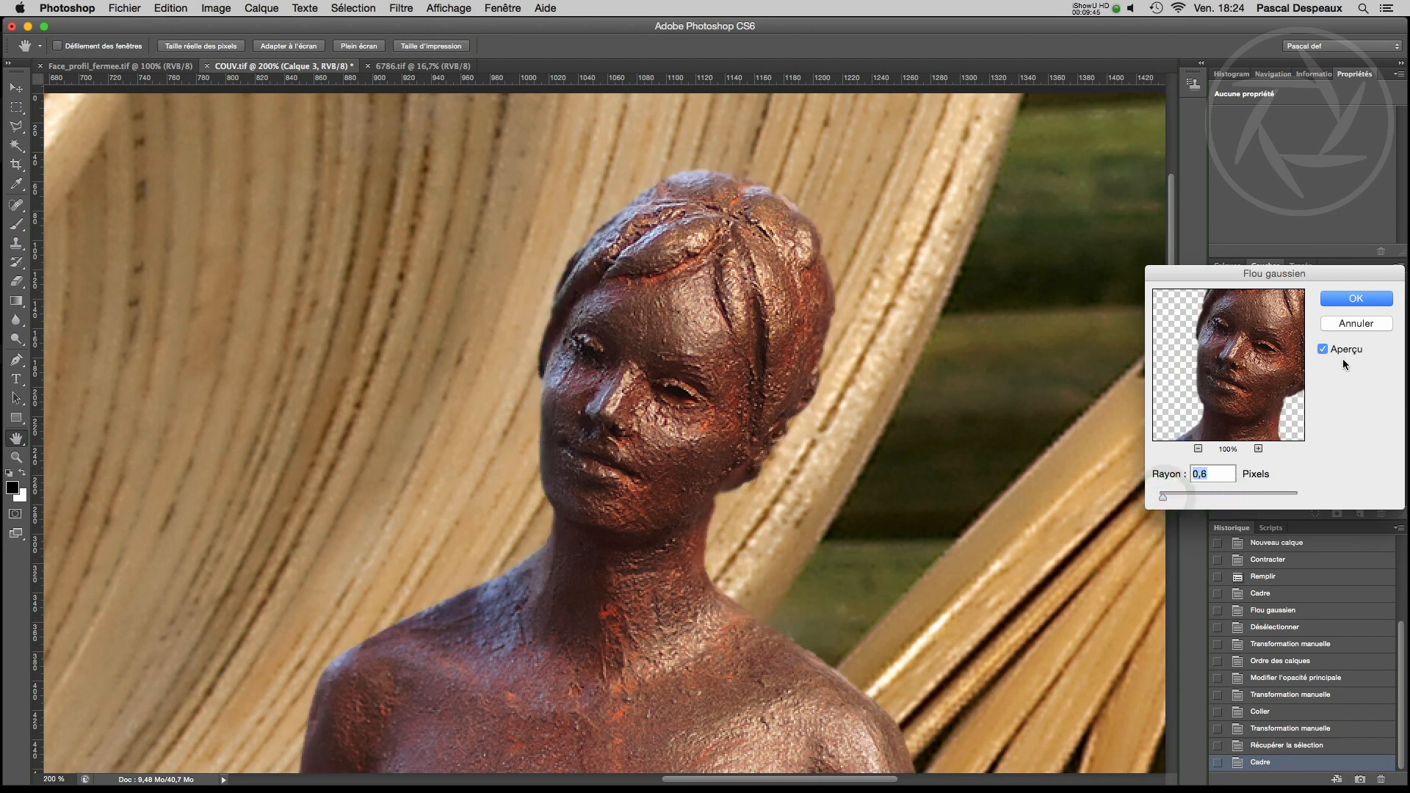
{"action": "left_click", "coordinate": [1324, 350]}
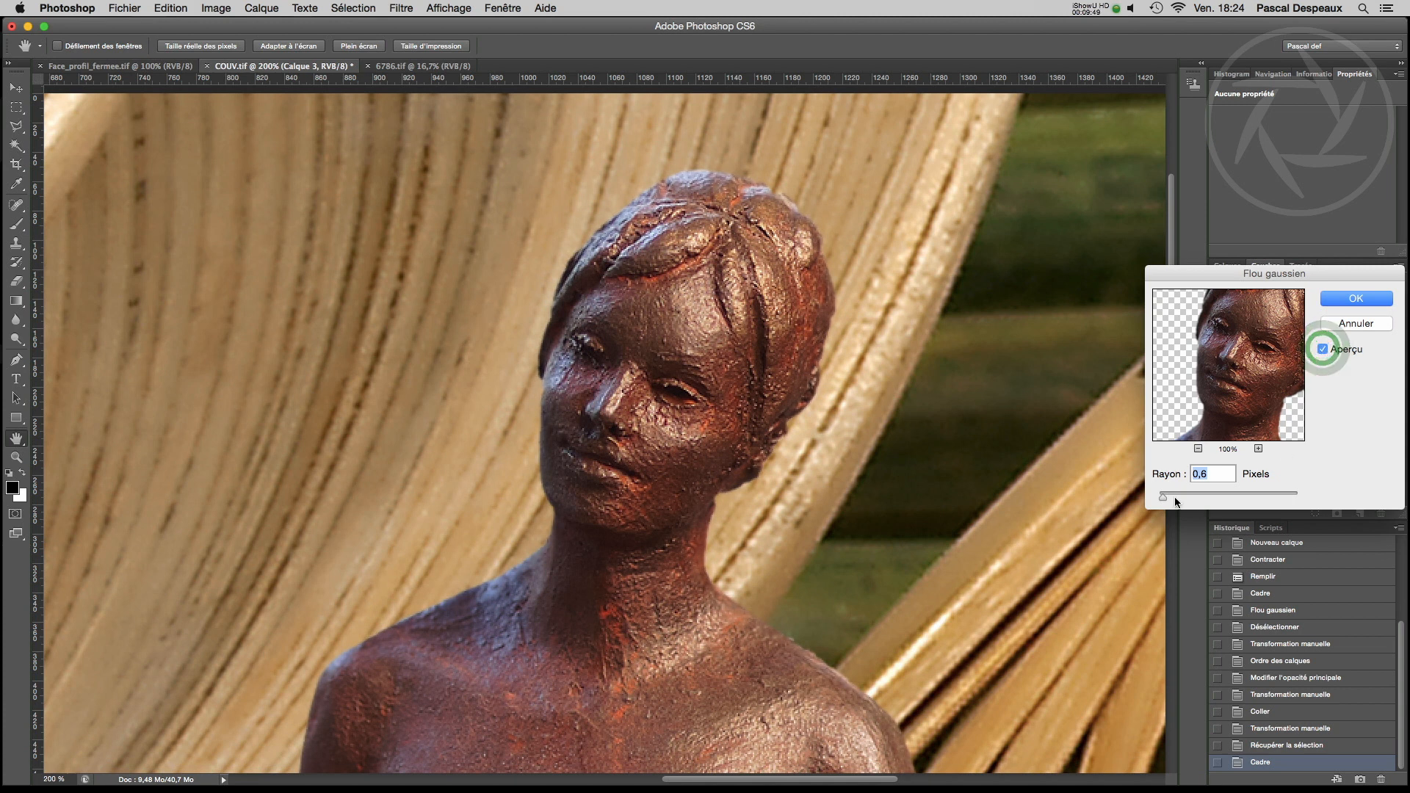
{"action": "left_click_drag", "start_coordinate": [1165, 497], "coordinate": [1161, 498]}
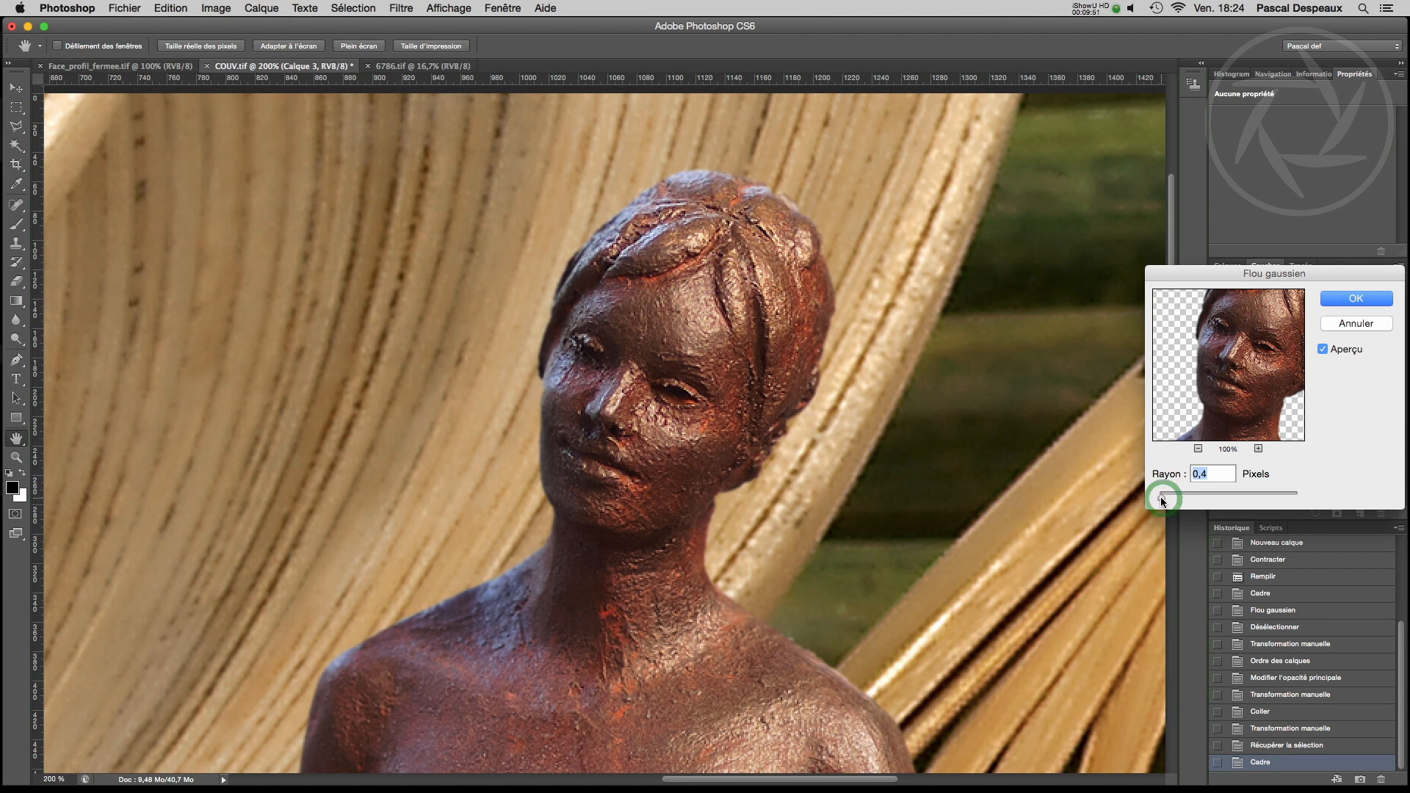
Examine the blurred contour from the statue's head down to its feet and base, with and without the blur preview.
{"action": "left_click", "coordinate": [1324, 350]}
{"action": "left_click_drag", "start_coordinate": [690, 665], "coordinate": [683, 173]}
{"action": "left_click_drag", "start_coordinate": [726, 560], "coordinate": [718, 143]}
{"action": "left_click_drag", "start_coordinate": [743, 421], "coordinate": [763, 391]}
{"action": "left_click_drag", "start_coordinate": [540, 674], "coordinate": [639, 611]}
{"action": "left_click_drag", "start_coordinate": [937, 586], "coordinate": [806, 249]}
{"action": "left_click_drag", "start_coordinate": [1015, 652], "coordinate": [796, 376]}
{"action": "left_click_drag", "start_coordinate": [716, 521], "coordinate": [811, 411]}
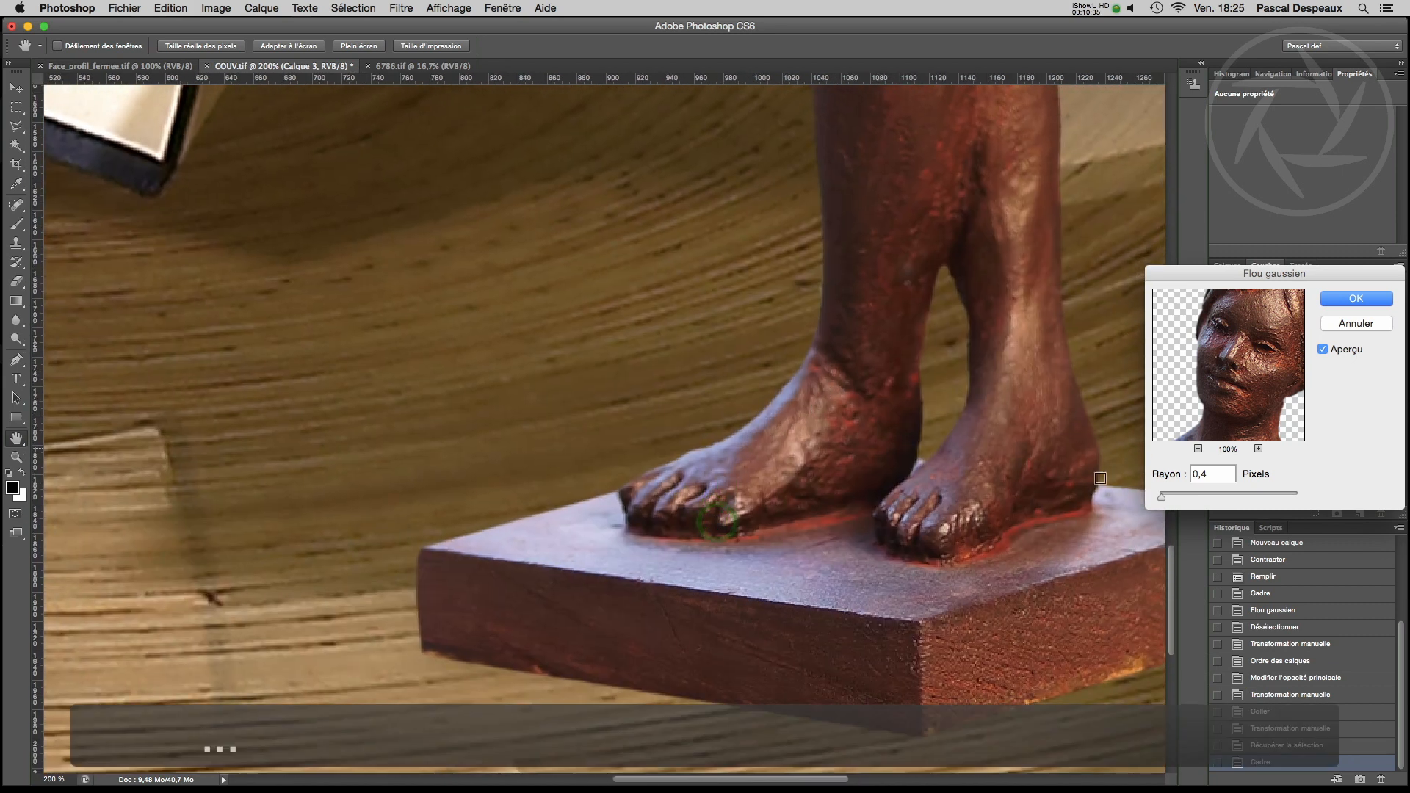
{"action": "left_click", "coordinate": [1323, 351]}
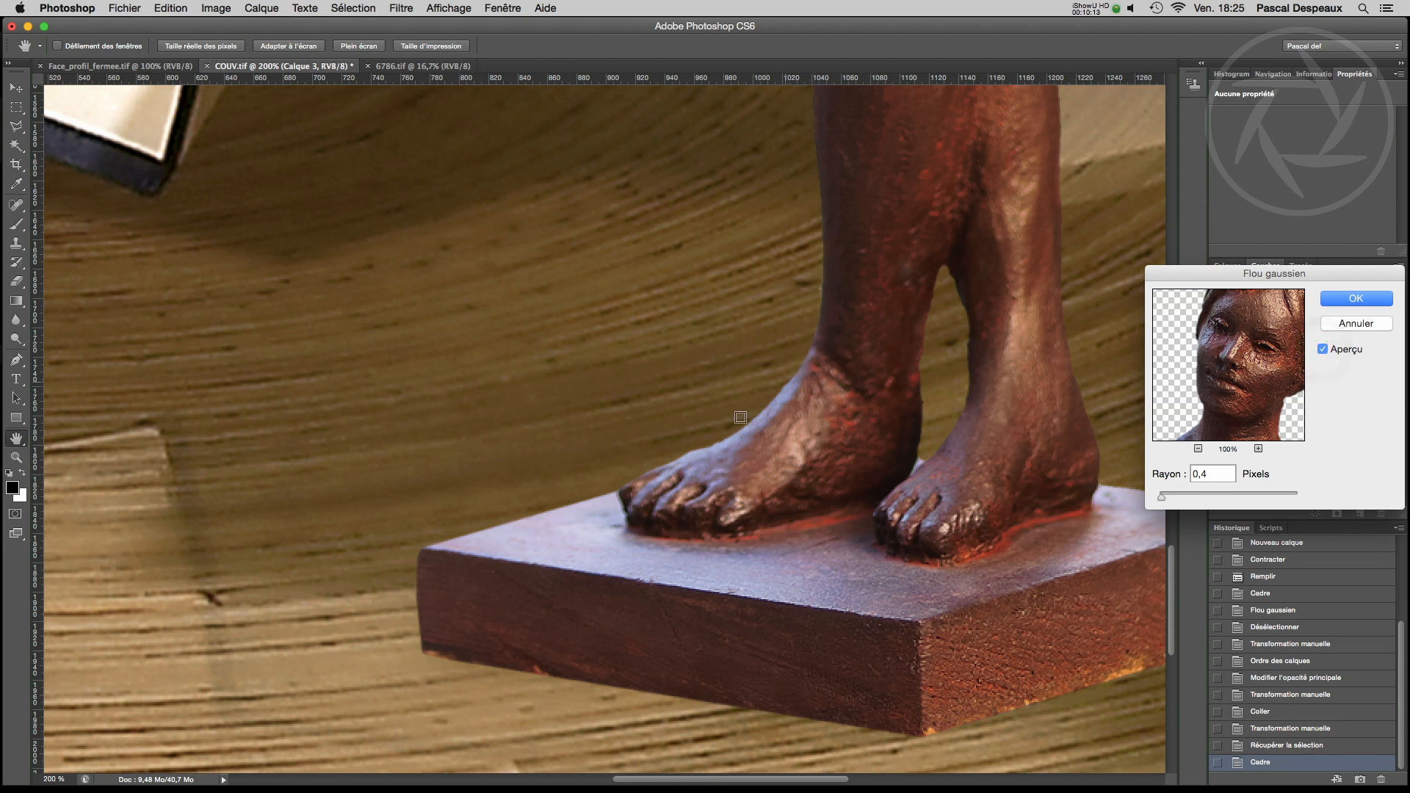
{"action": "scroll", "coordinate": [890, 673], "scroll_direction": "right", "scroll_amount": 10}
{"action": "scroll", "coordinate": [890, 673], "scroll_direction": "down", "scroll_amount": 3}
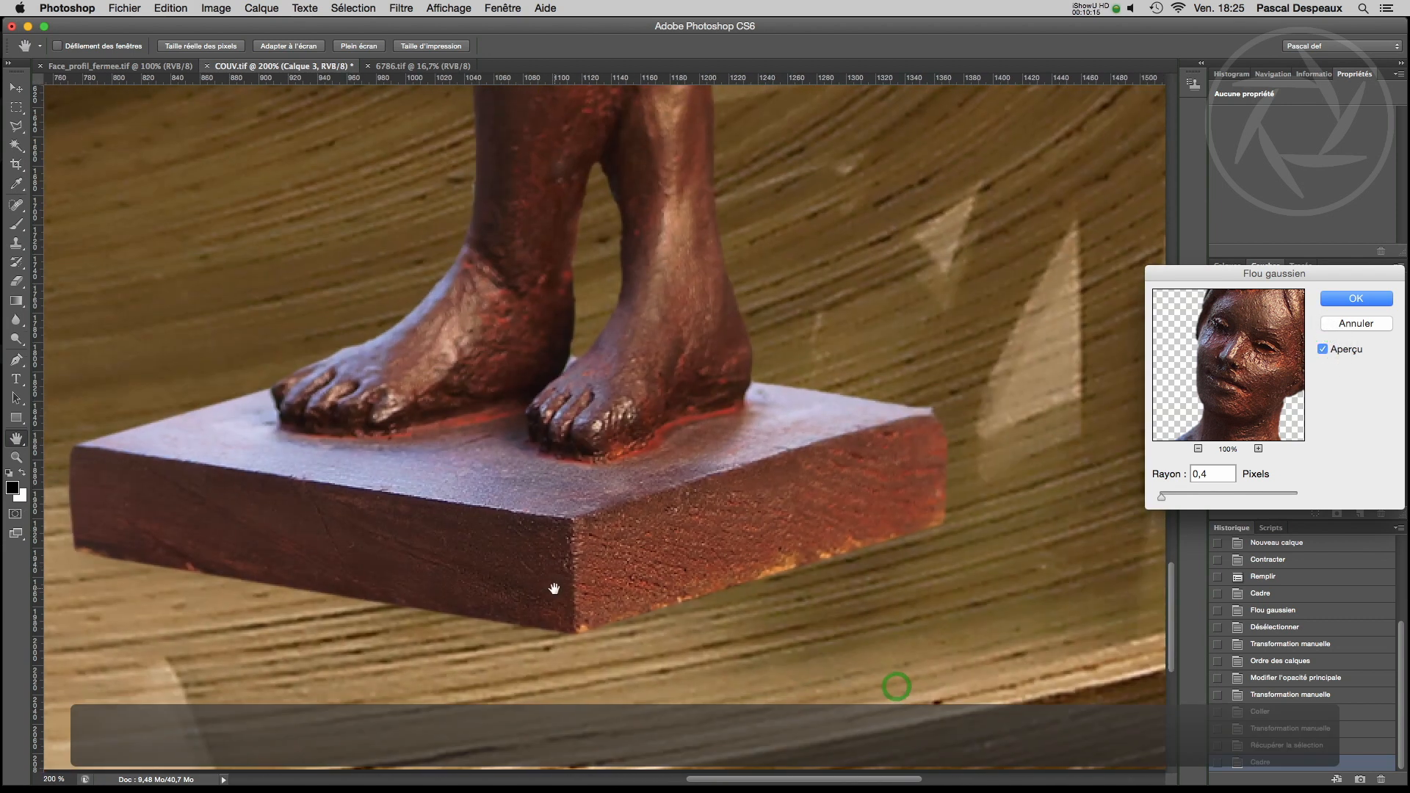
Check the blur on the whole image and apply the Gaussian Blur to the statue's contour.
{"action": "key", "text": "super+0"}
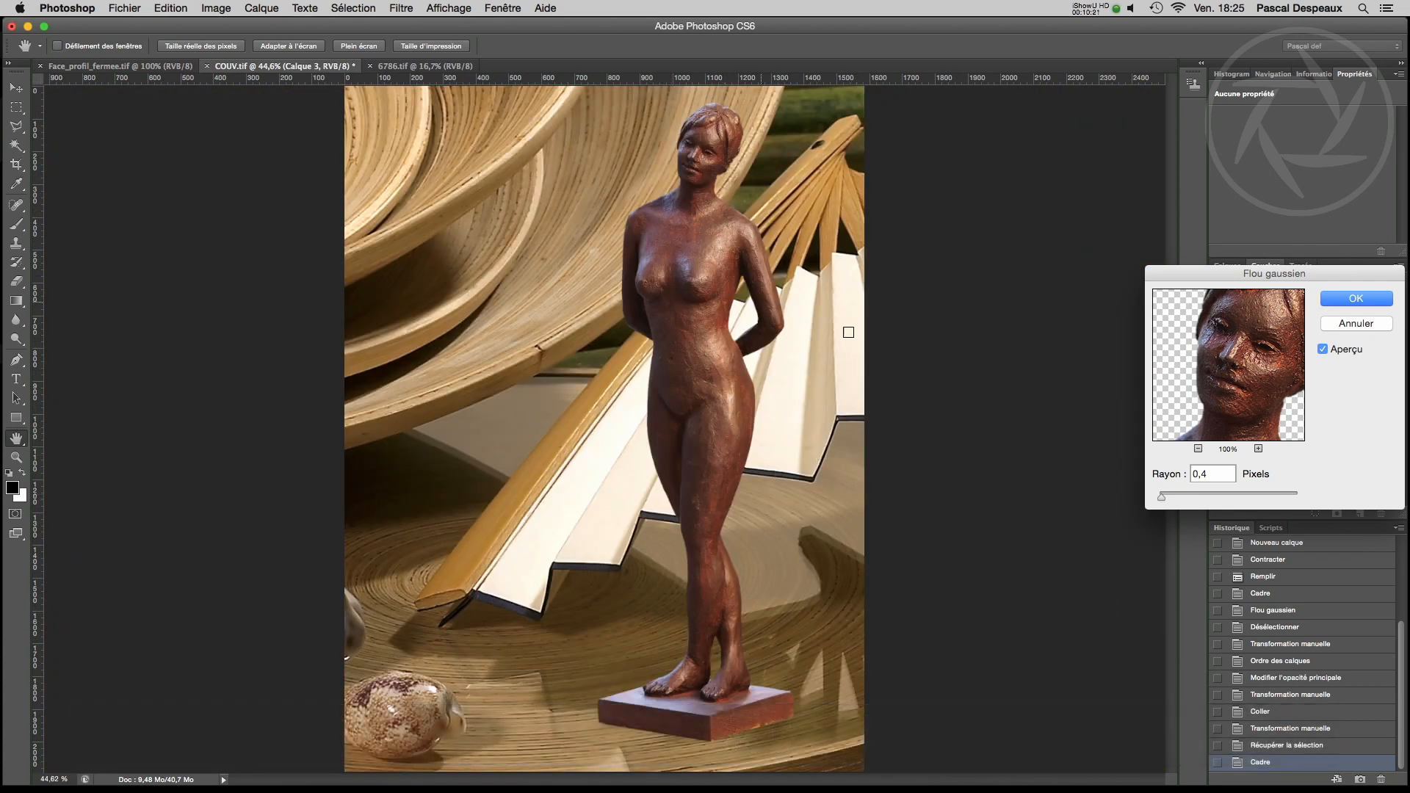
{"action": "left_click", "coordinate": [1322, 351]}
{"action": "left_click", "coordinate": [1343, 299]}
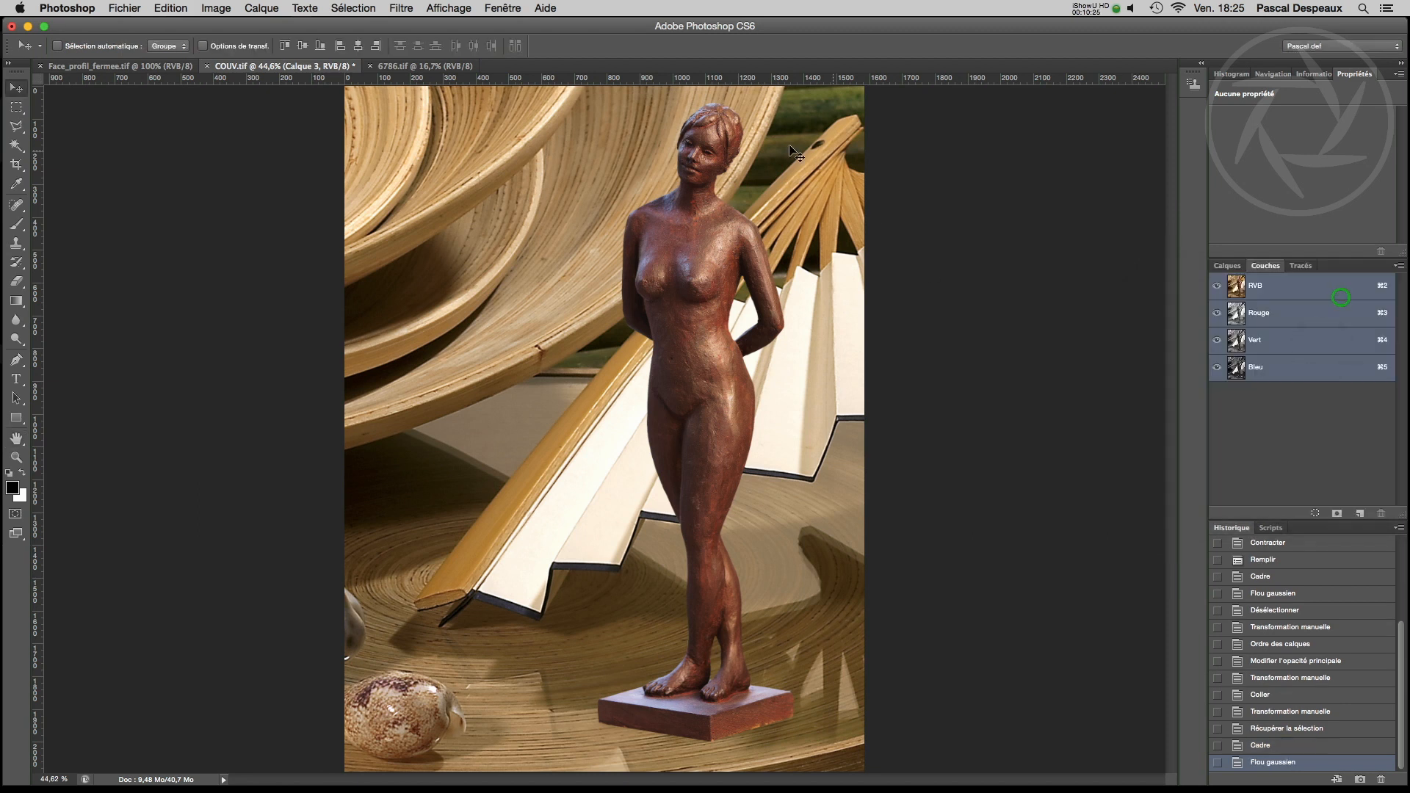